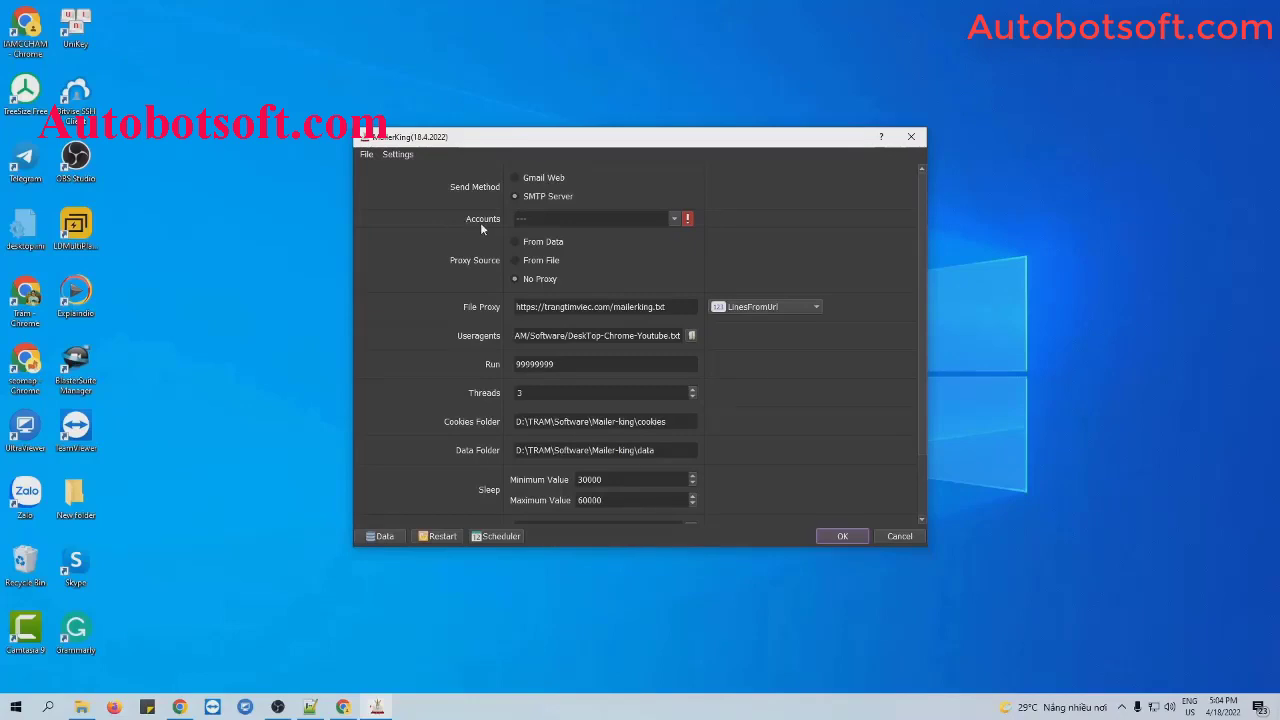
Step: Open the Database Manager to show the empty Email Accounts table with its default groups
click(384, 537)
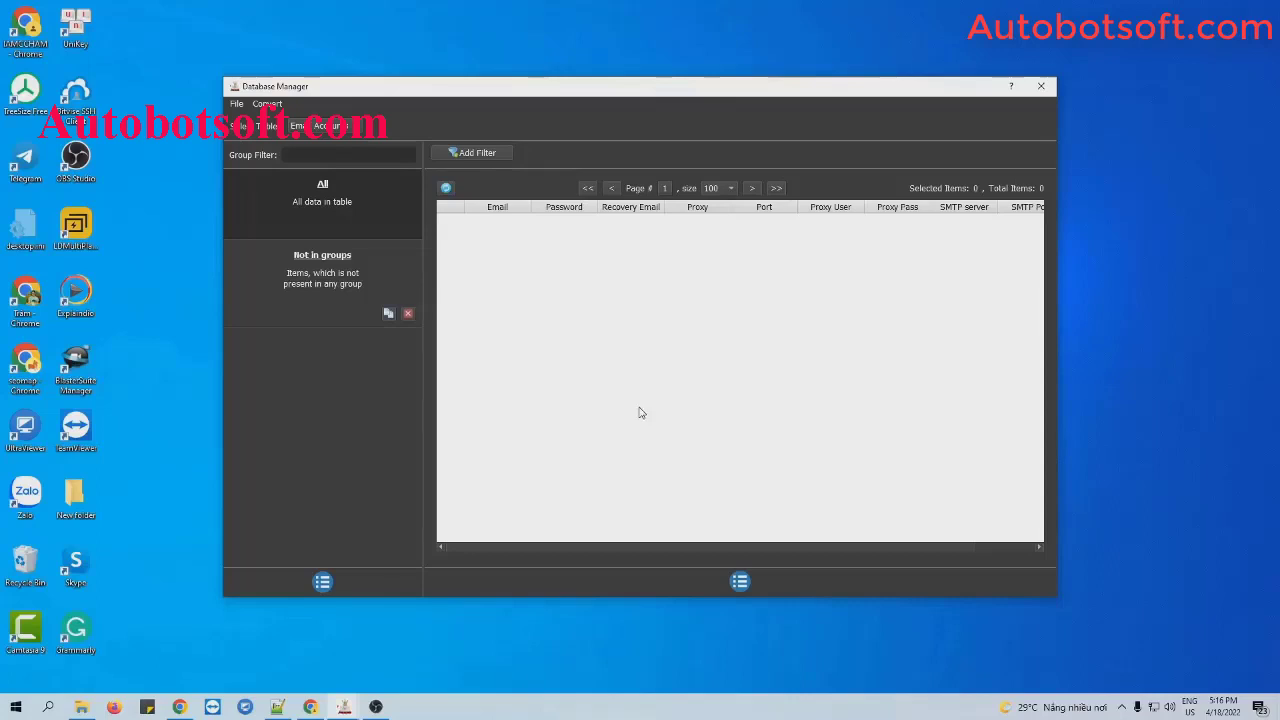
Step: Add an account group named 'Tutorial' and select it in the groups panel
click(324, 581)
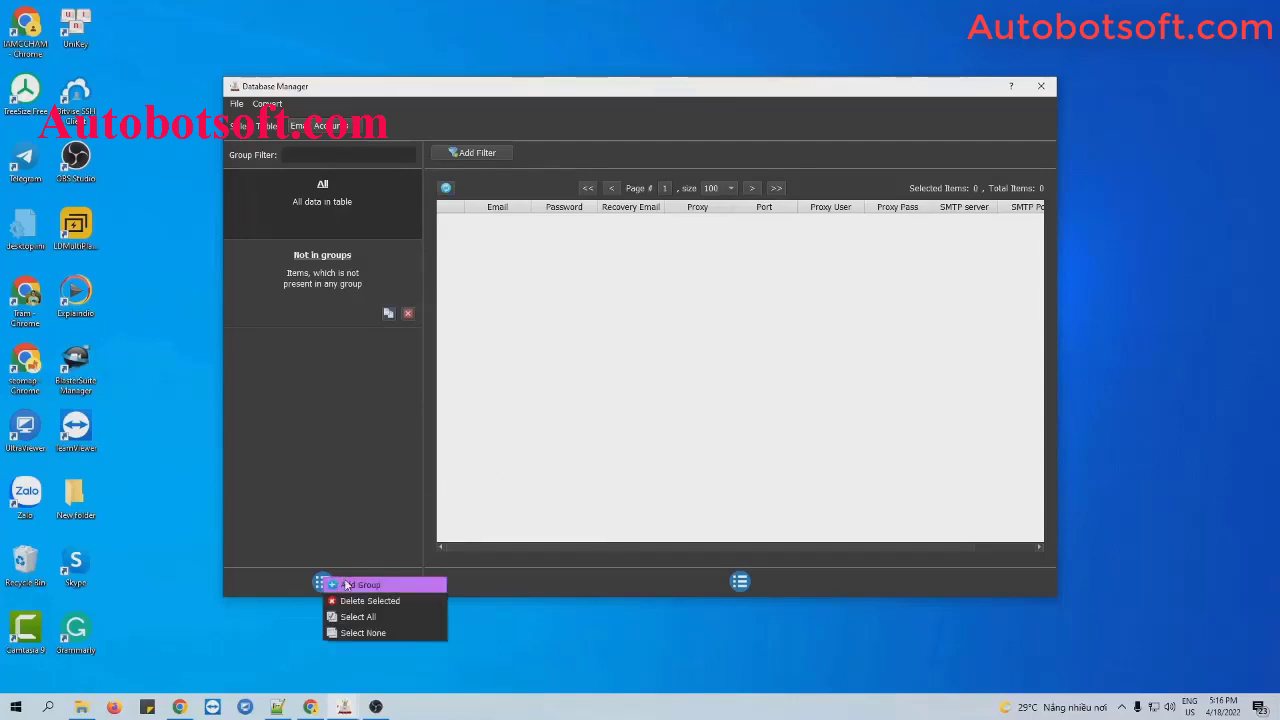
click(340, 584)
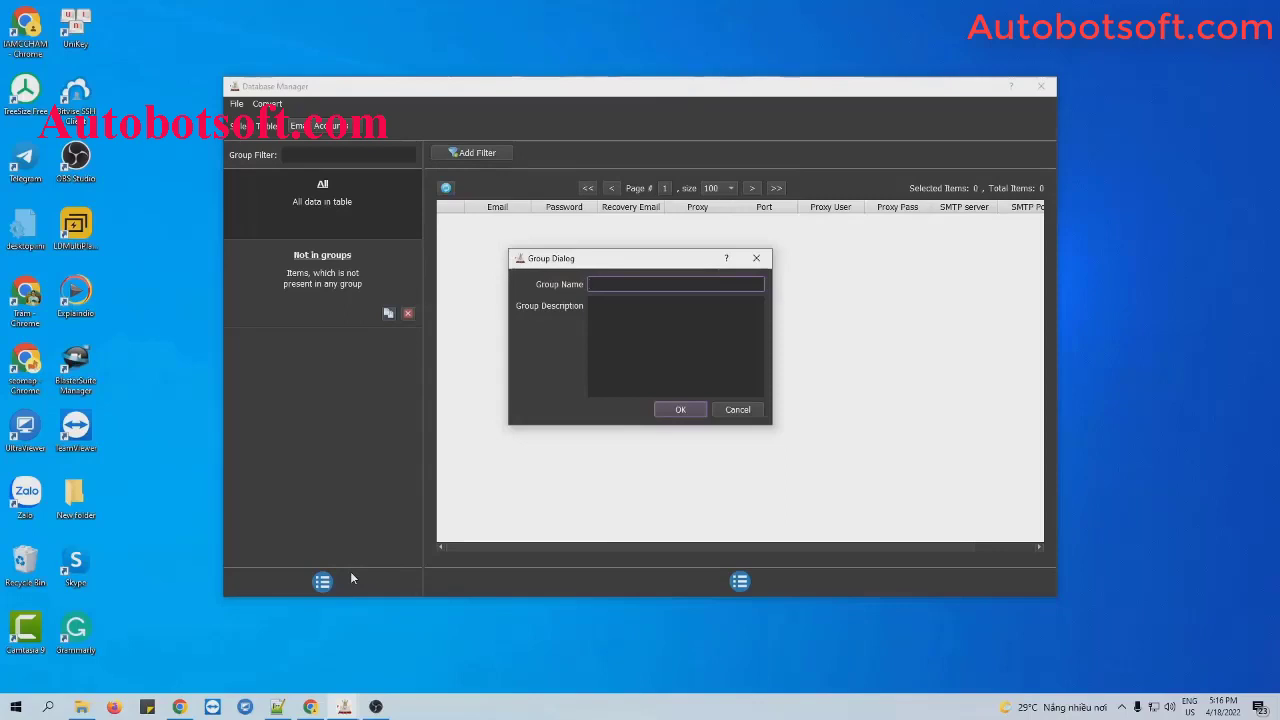
text(Tutorial)
click(688, 412)
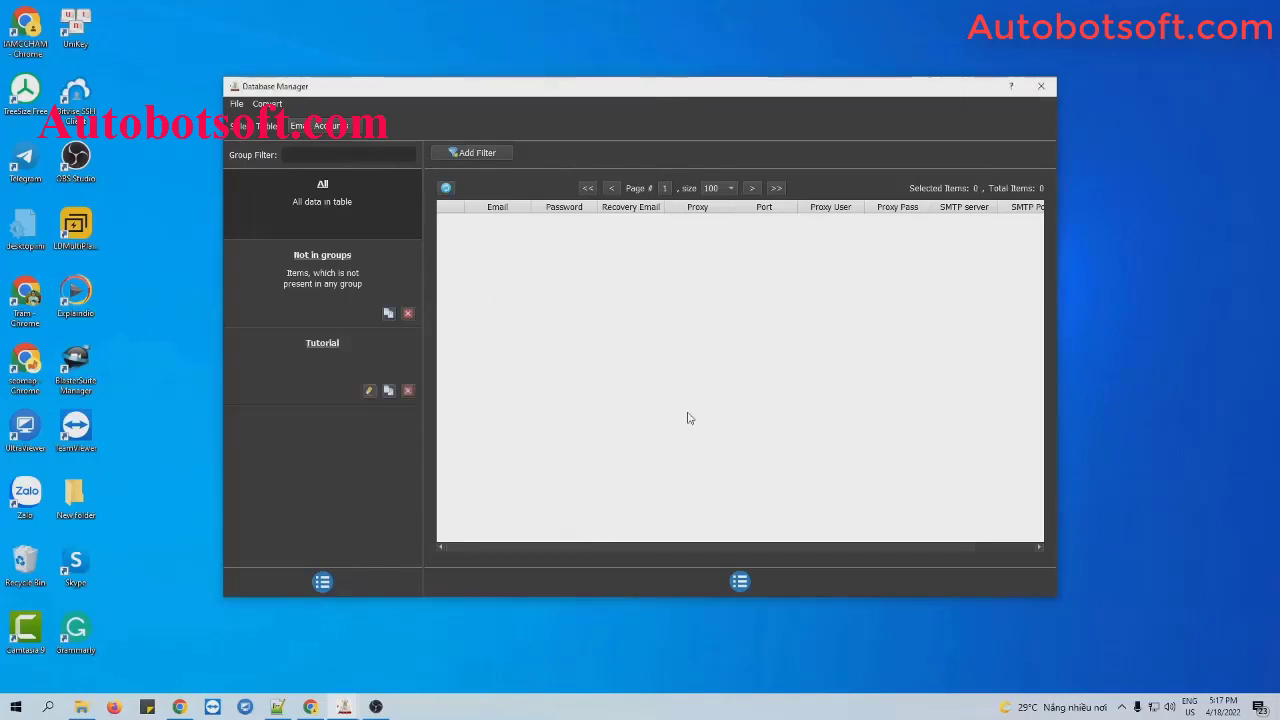
click(332, 355)
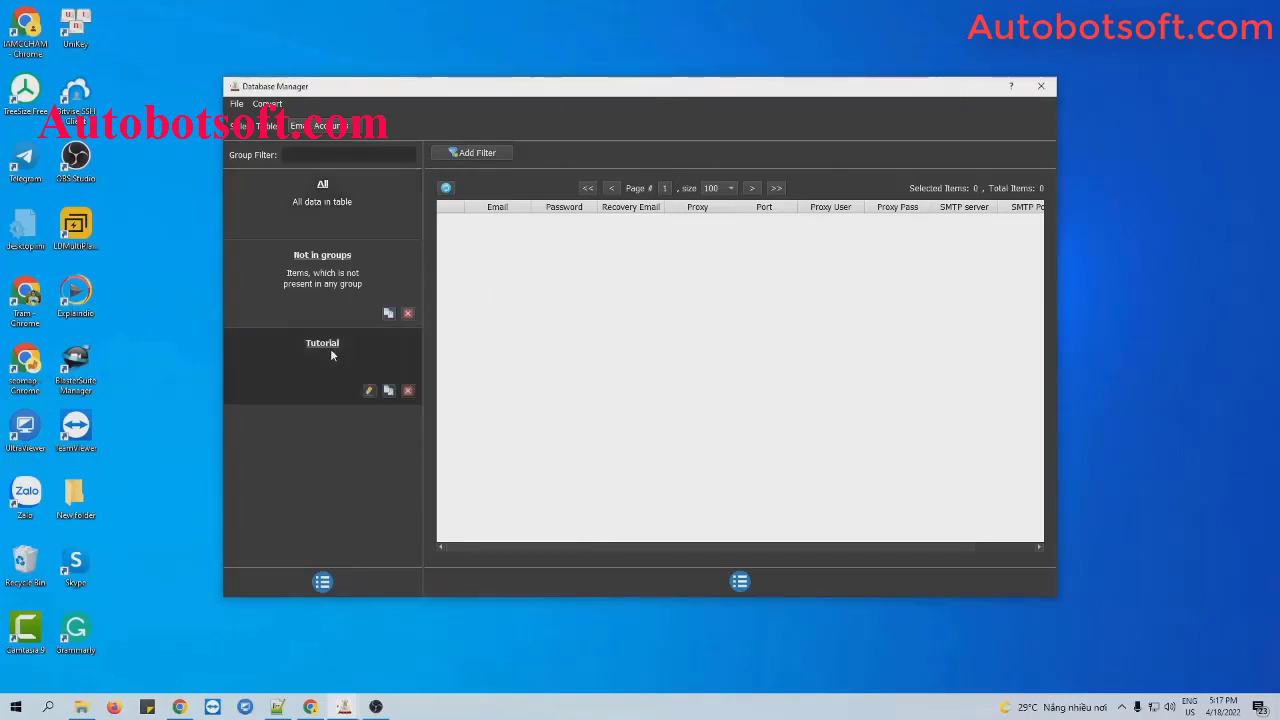
click(739, 582)
Step: Add a new item to Tutorial, entering the account e-mail, password and recovery e-mail
click(772, 588)
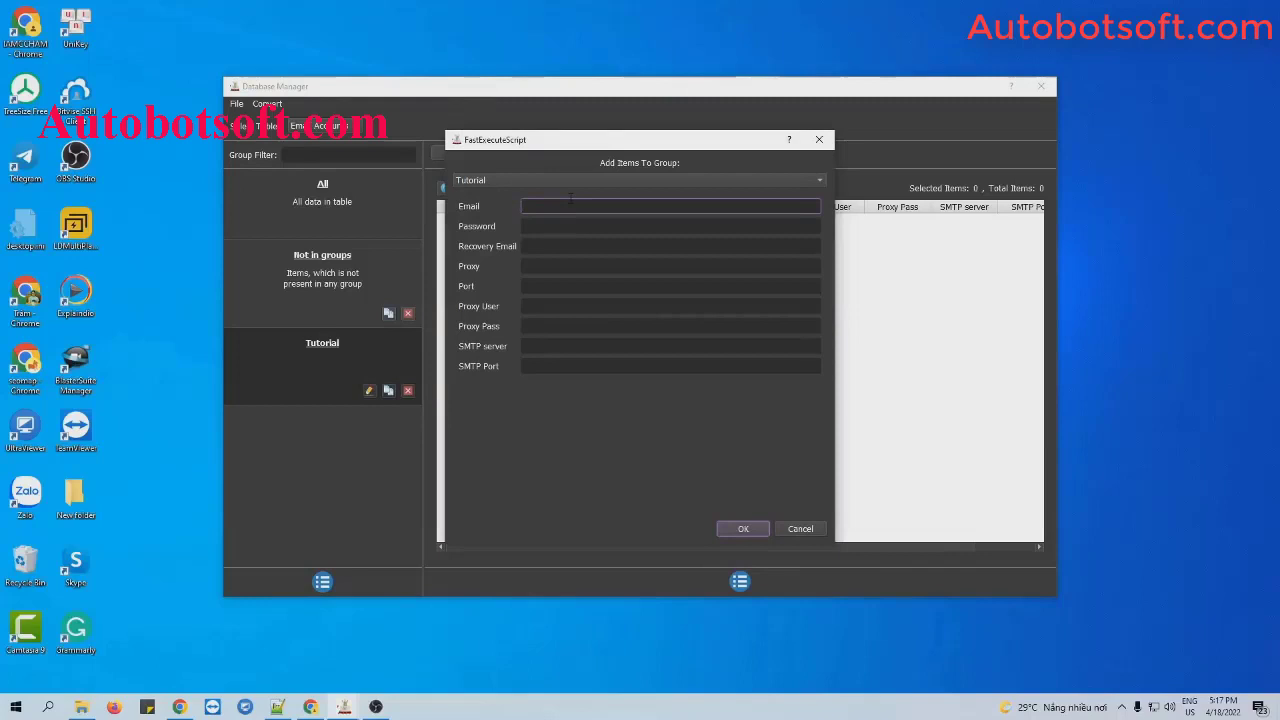
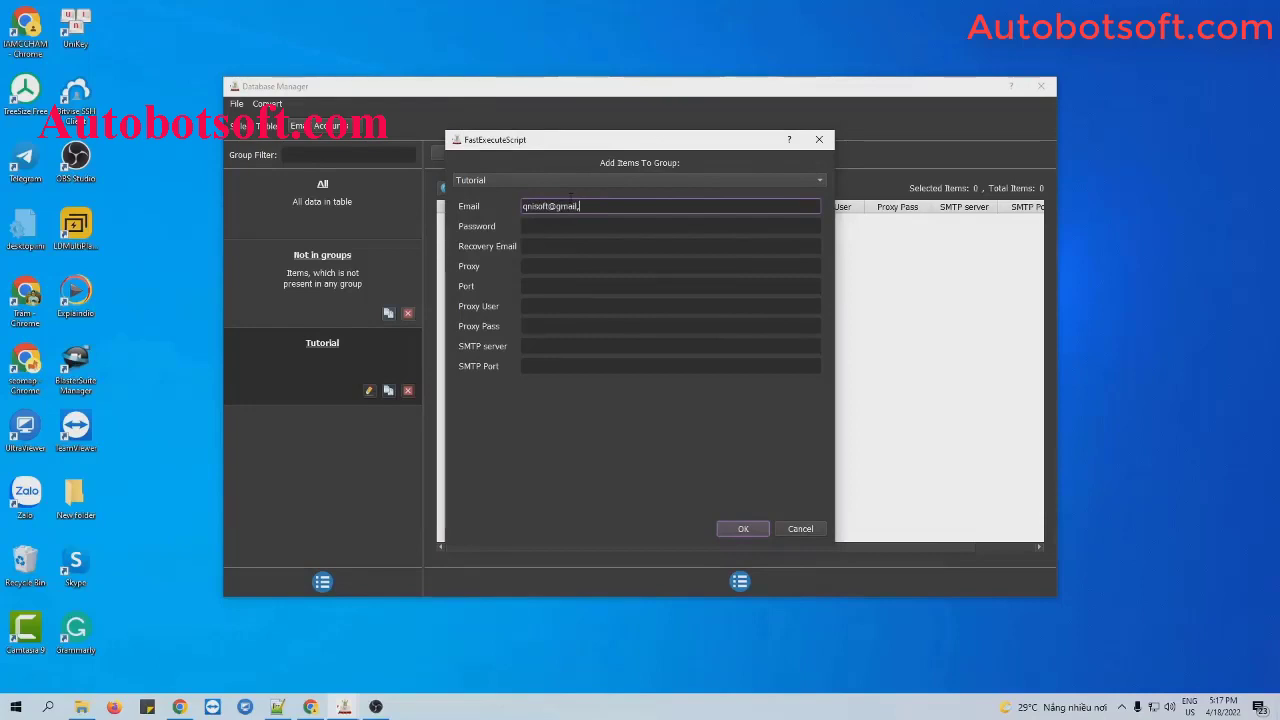
key(Tab)
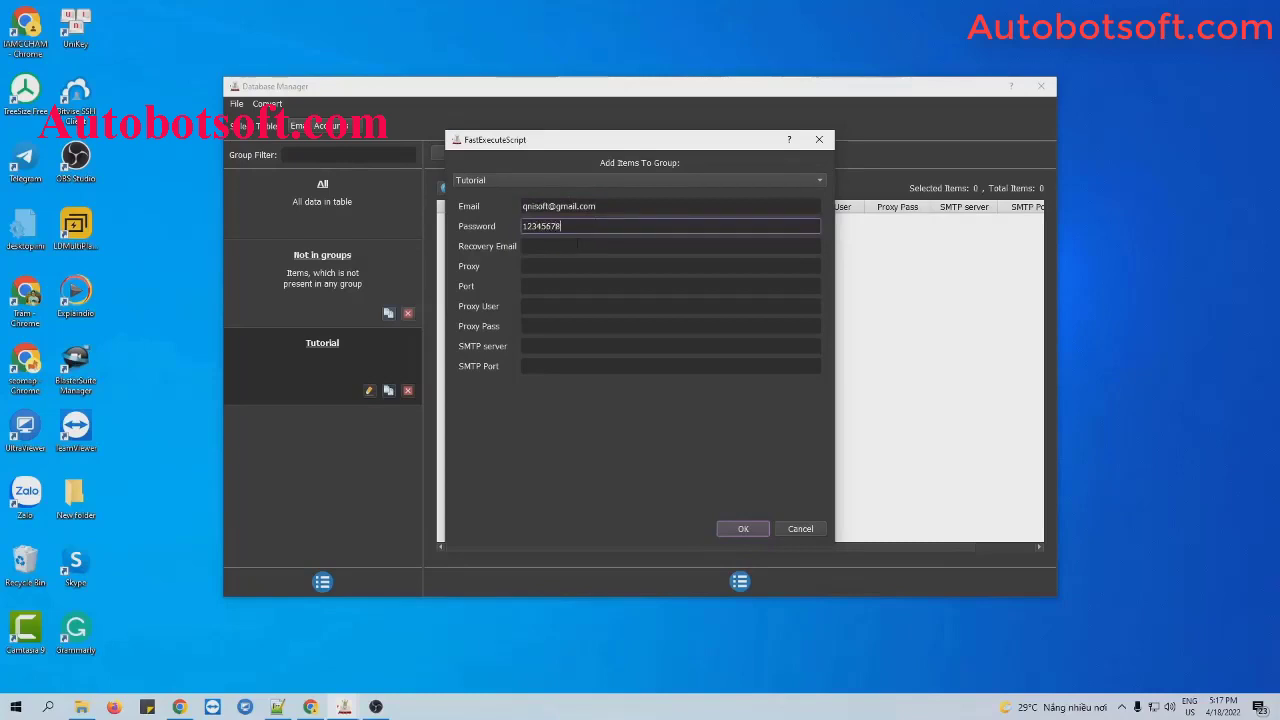
key(Tab)
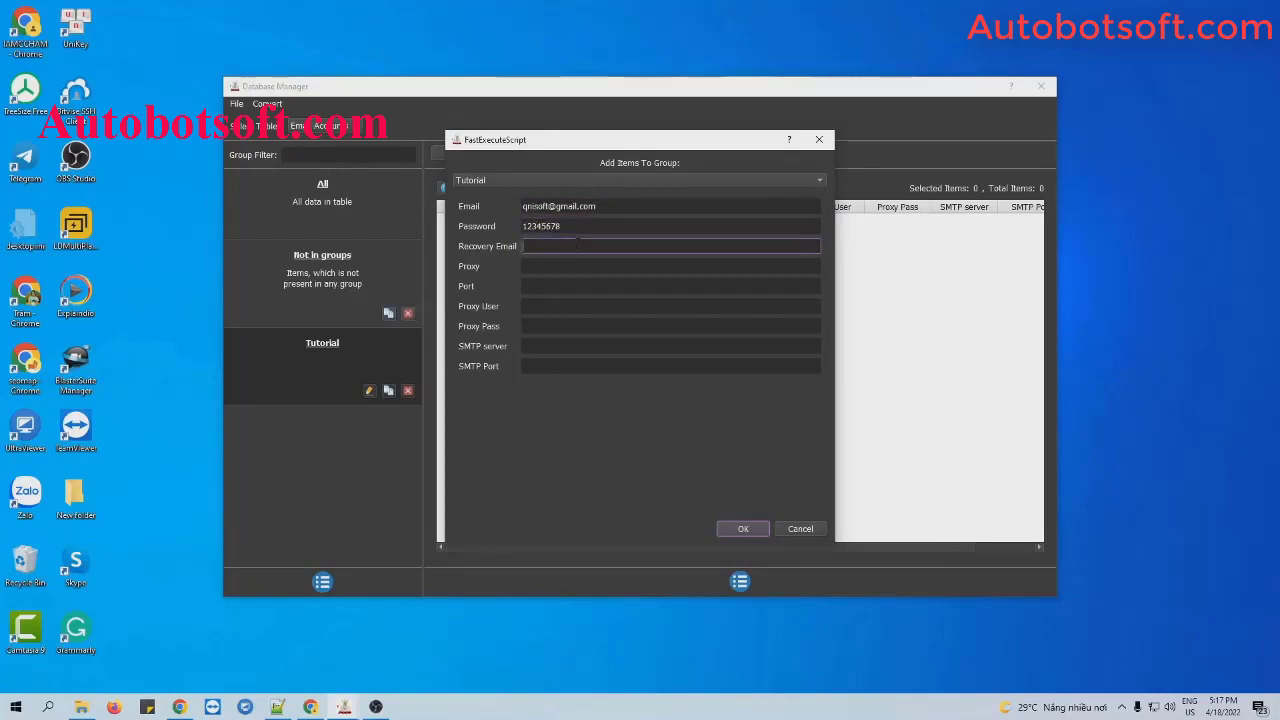
Step: Set the item's proxy to 116.103.390.90 with port 3128
click(534, 267)
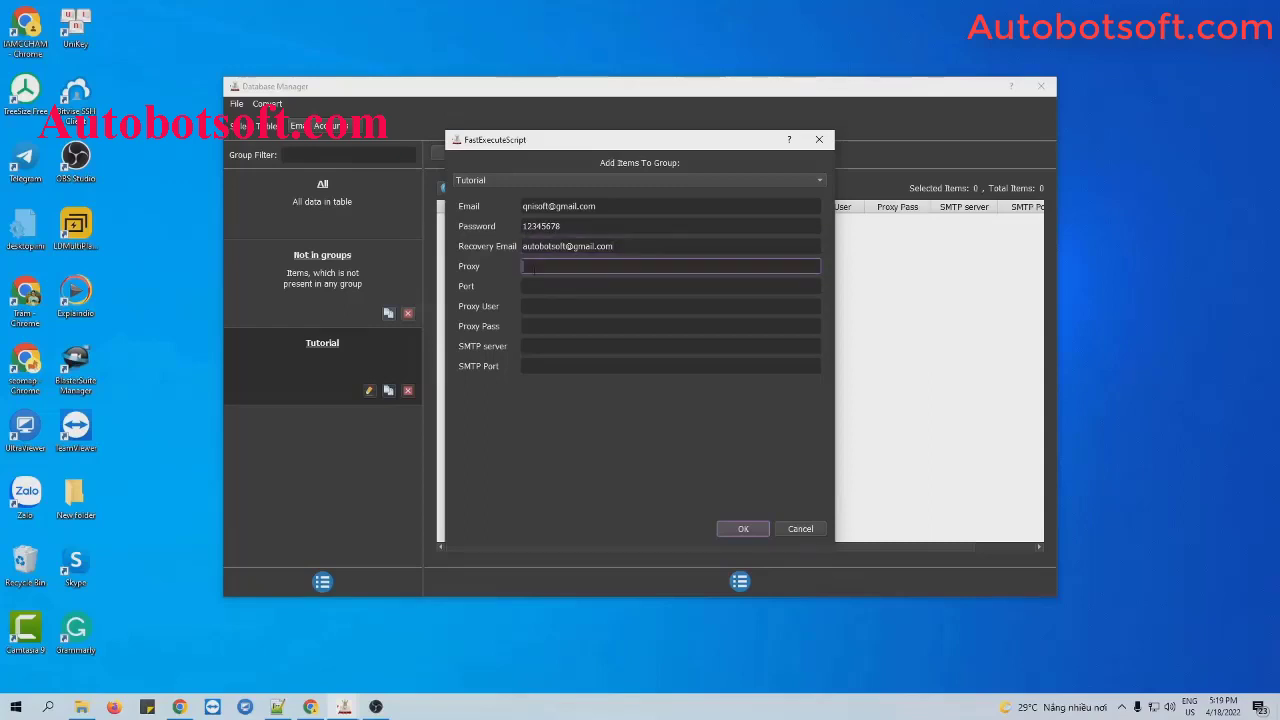
text(116.103.390.90)
click(535, 285)
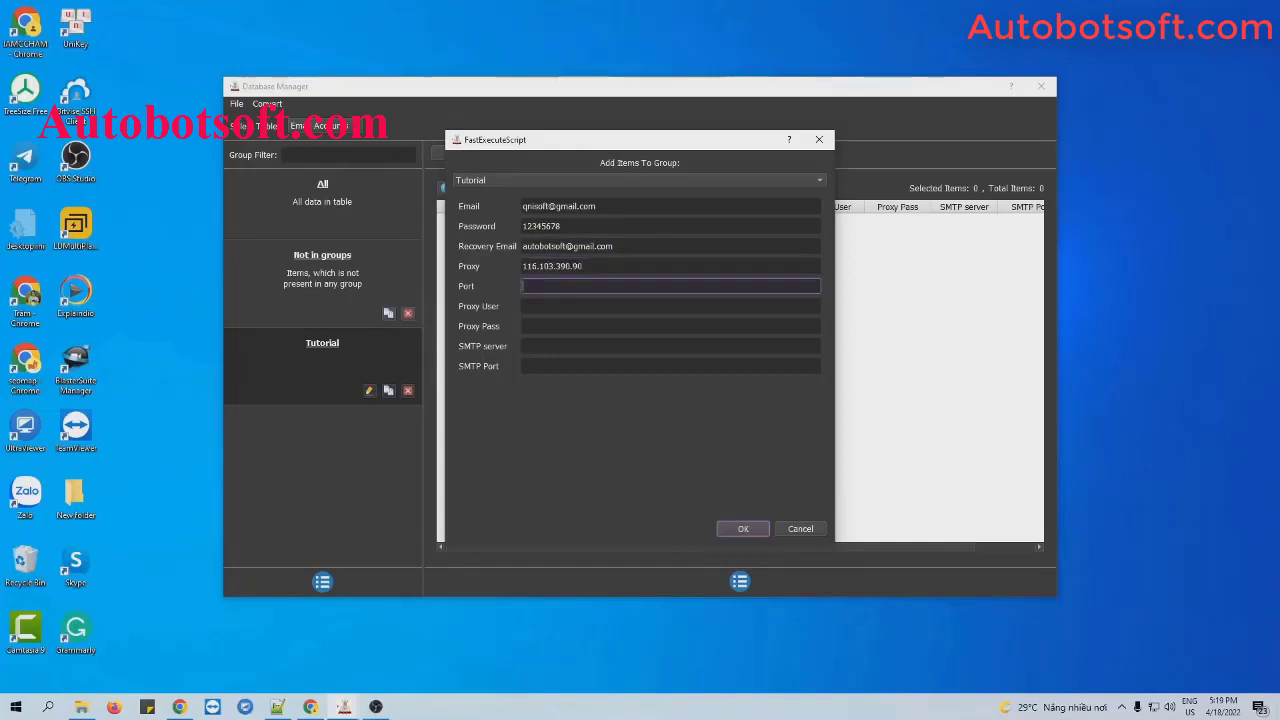
text(3128)
click(553, 307)
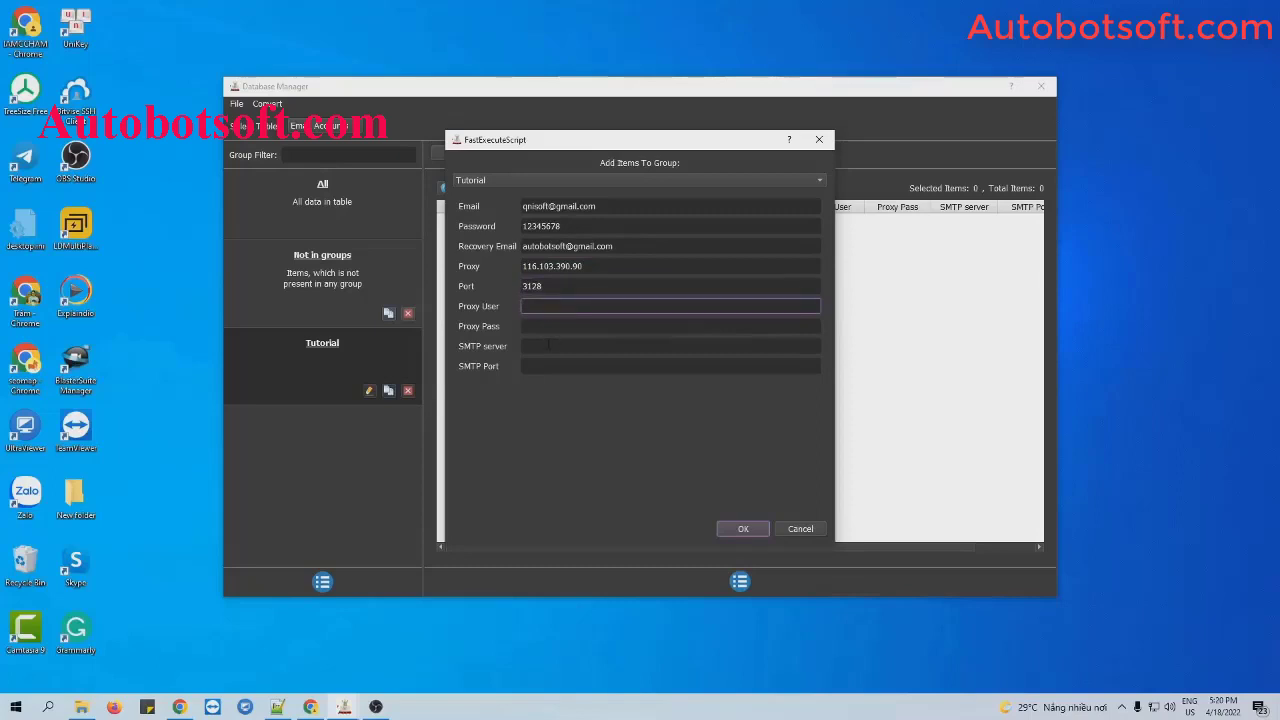
click(549, 345)
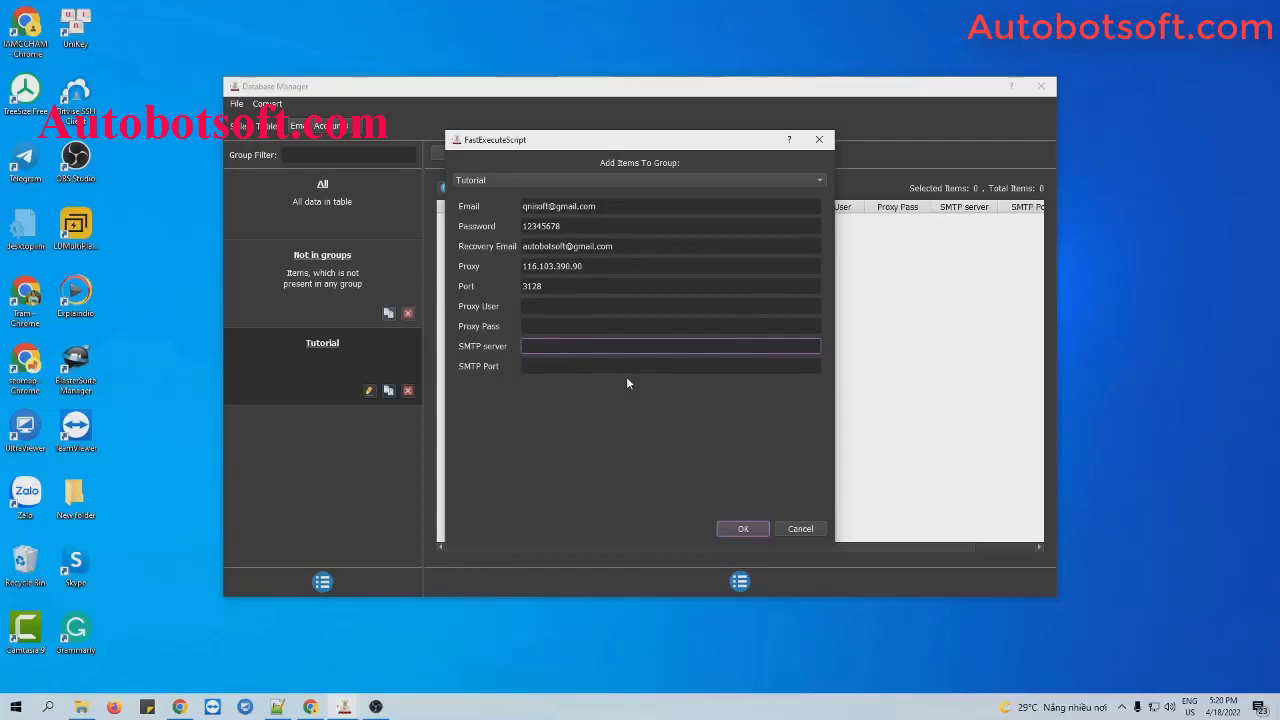
Step: Copy smtp.gmail.com from the Google results and paste it into the SMTP server field
click(179, 707)
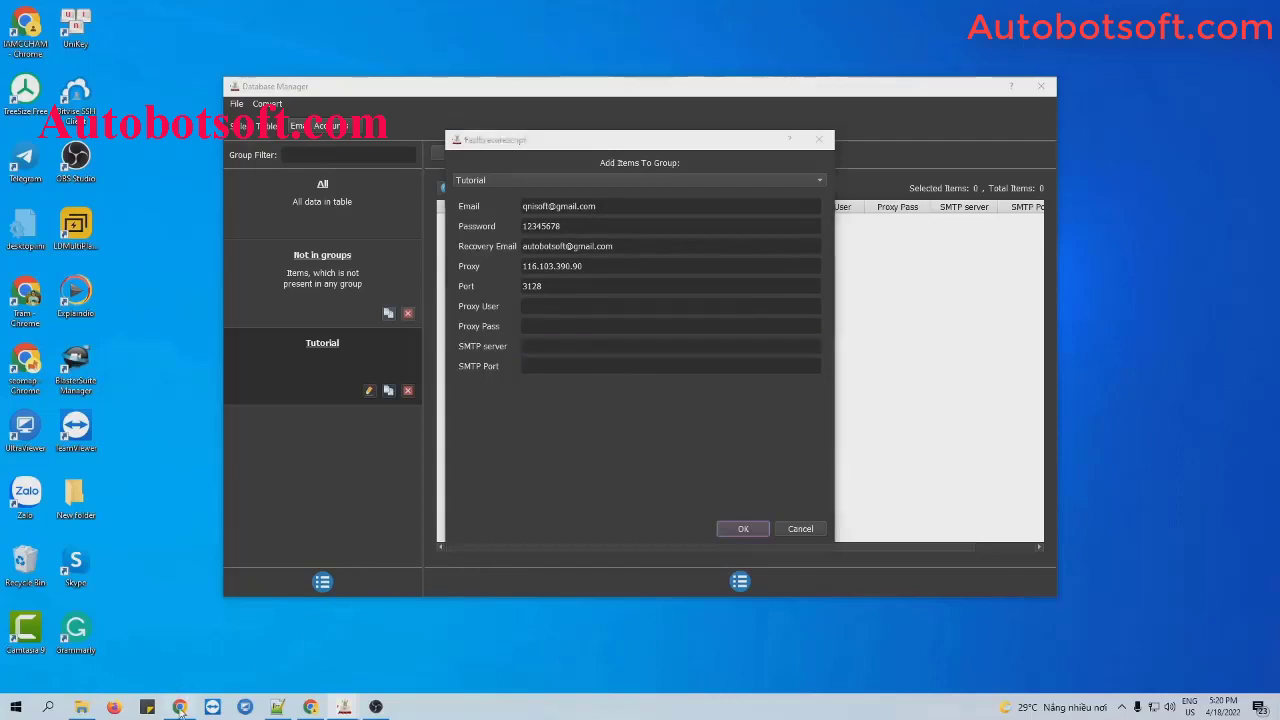
click(298, 295)
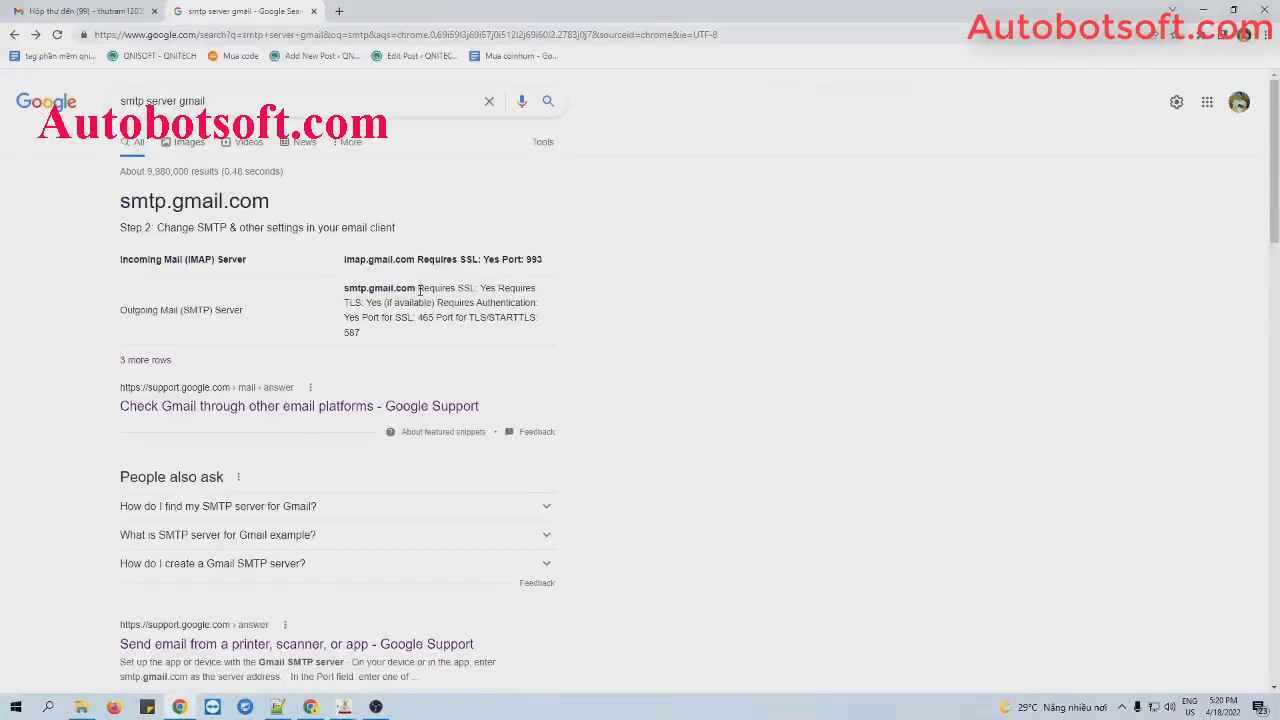
drag(416, 288, 347, 285)
key(ctrl+c)
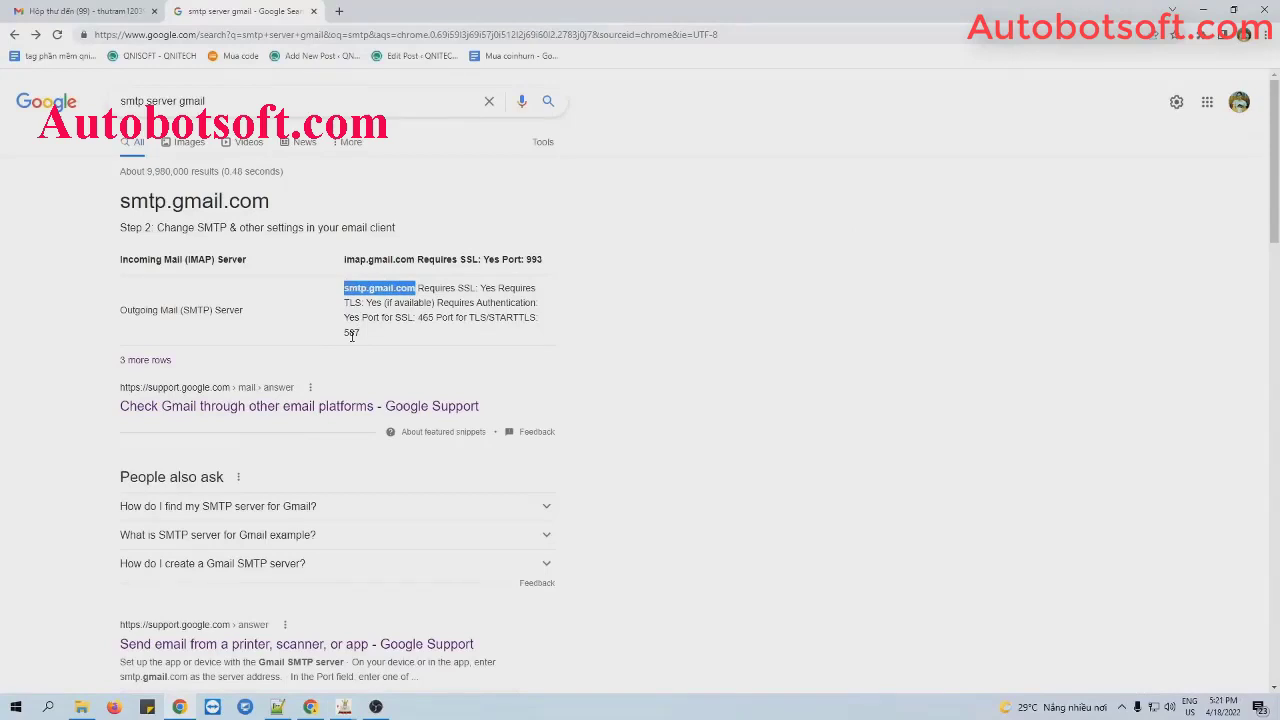
click(1210, 9)
key(ctrl+v)
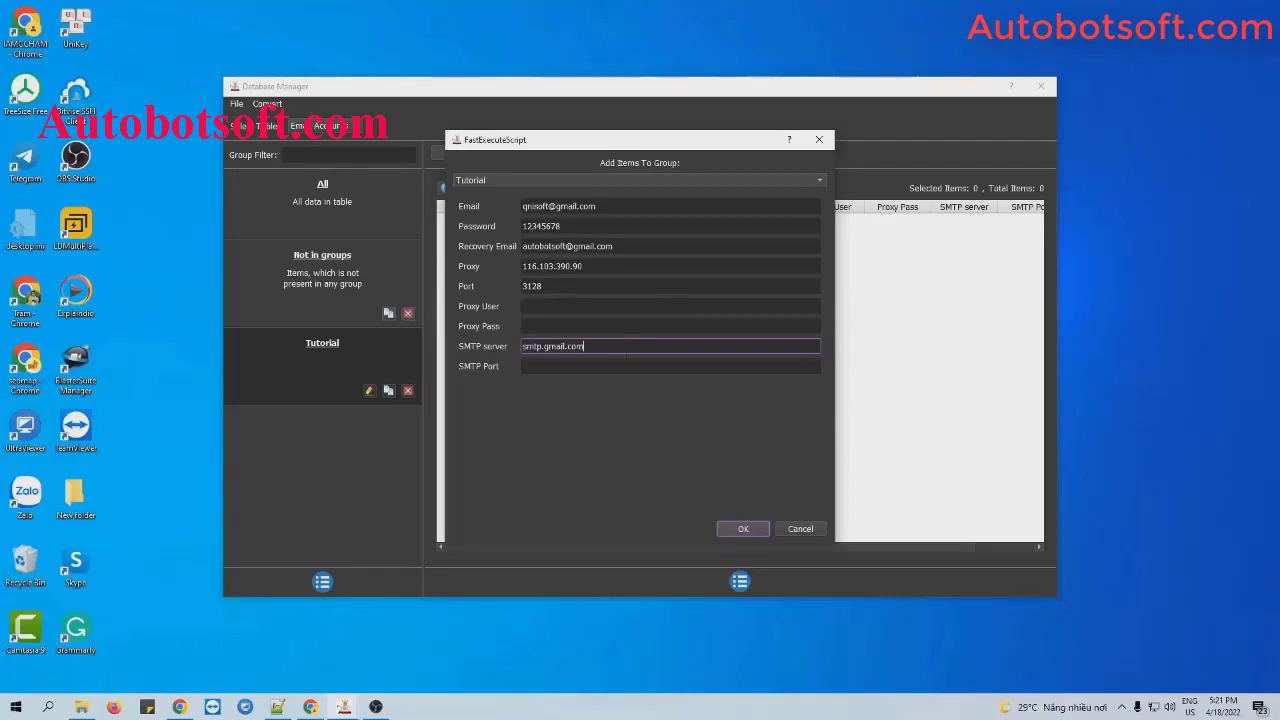
Step: Set SMTP port 587, review the fields, and save the account to the Tutorial group
key(Tab)
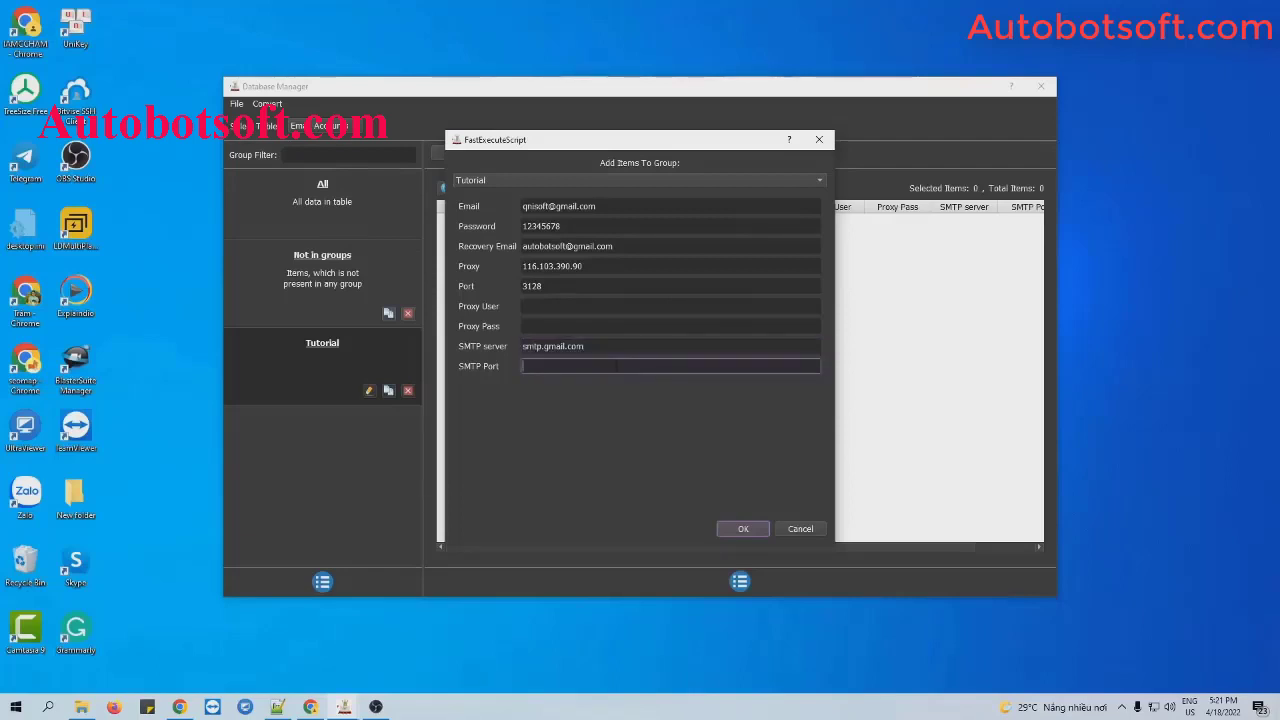
text(587)
click(614, 207)
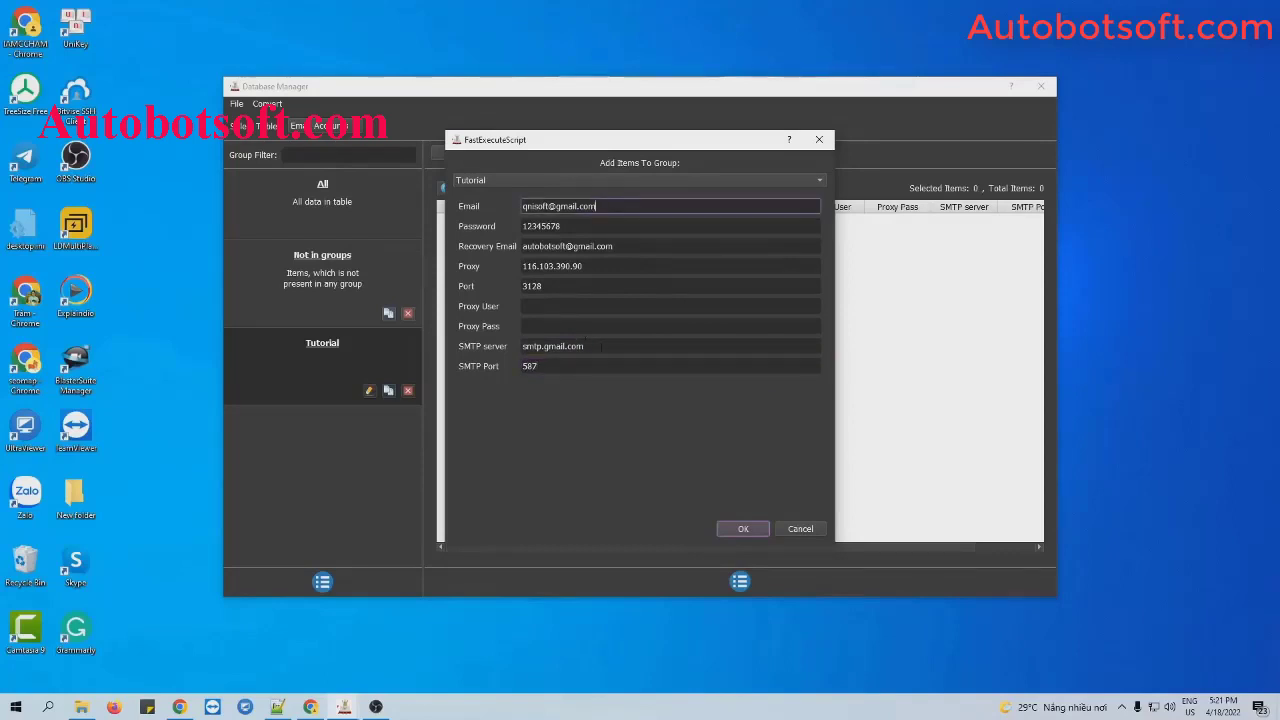
click(601, 346)
key(Tab)
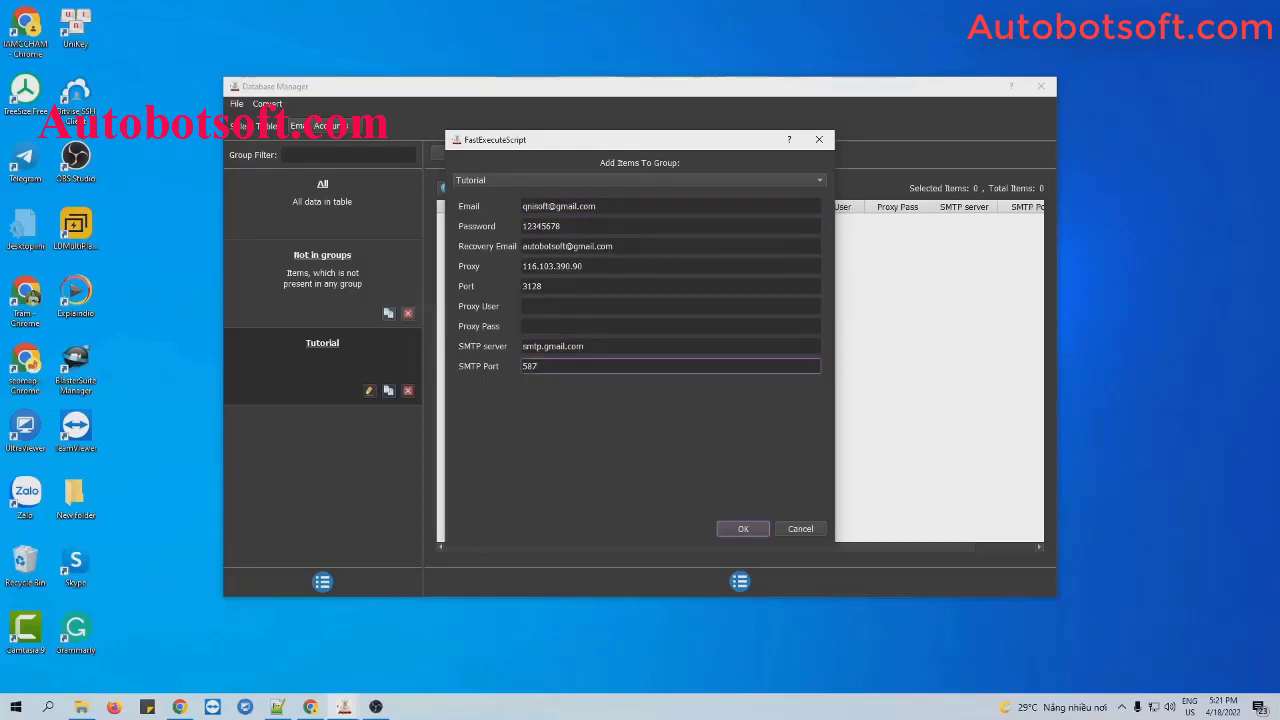
click(743, 530)
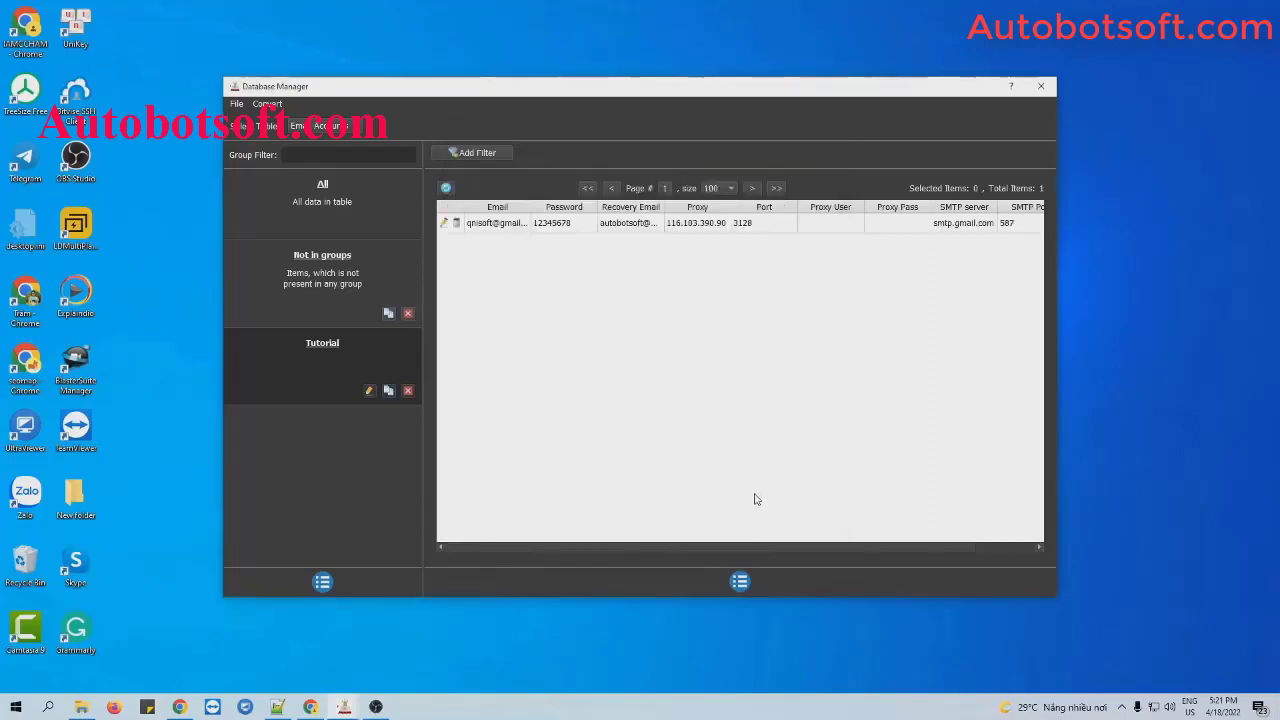
Step: Open a blank Add Item form and close it without saving, leaving one item
click(740, 581)
click(778, 584)
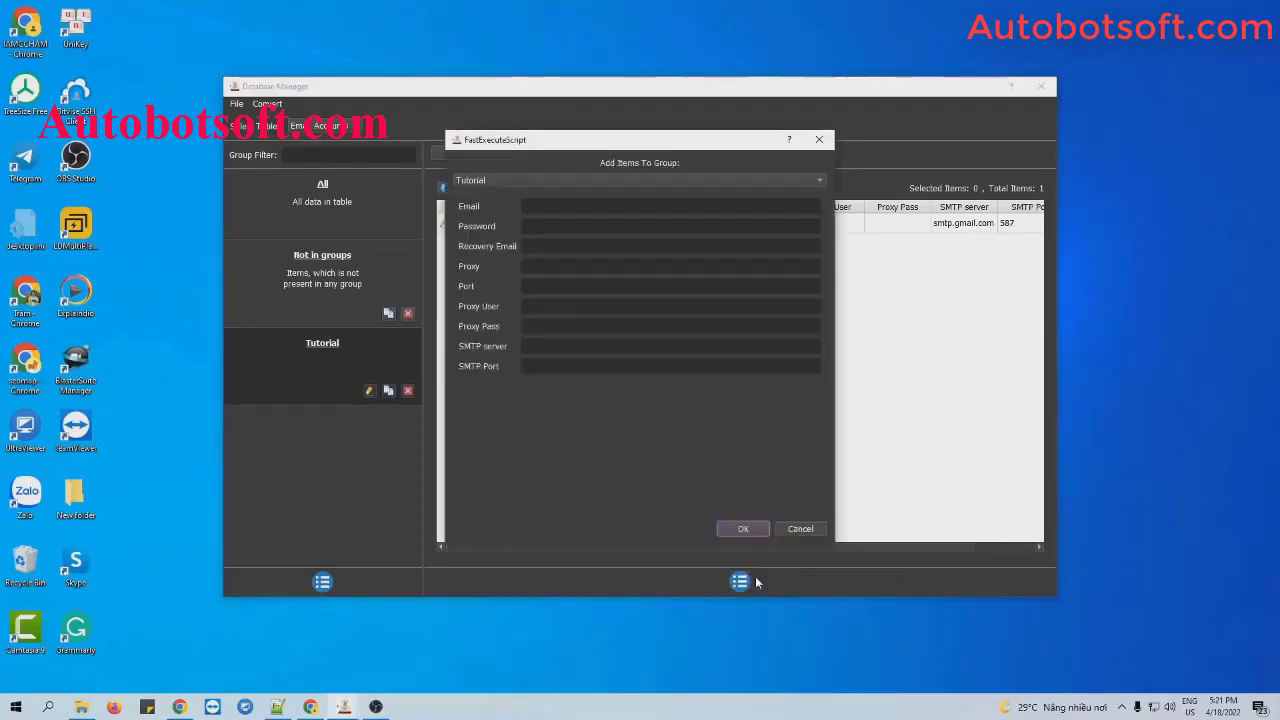
click(819, 142)
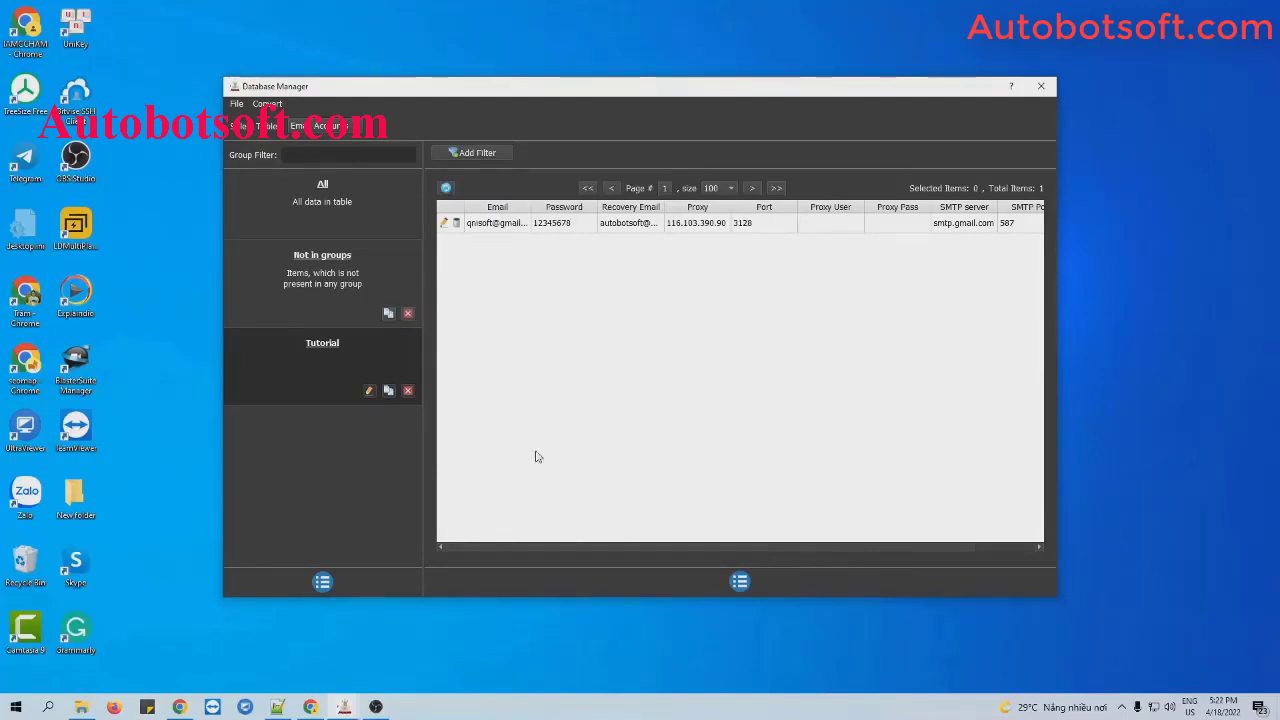
click(81, 707)
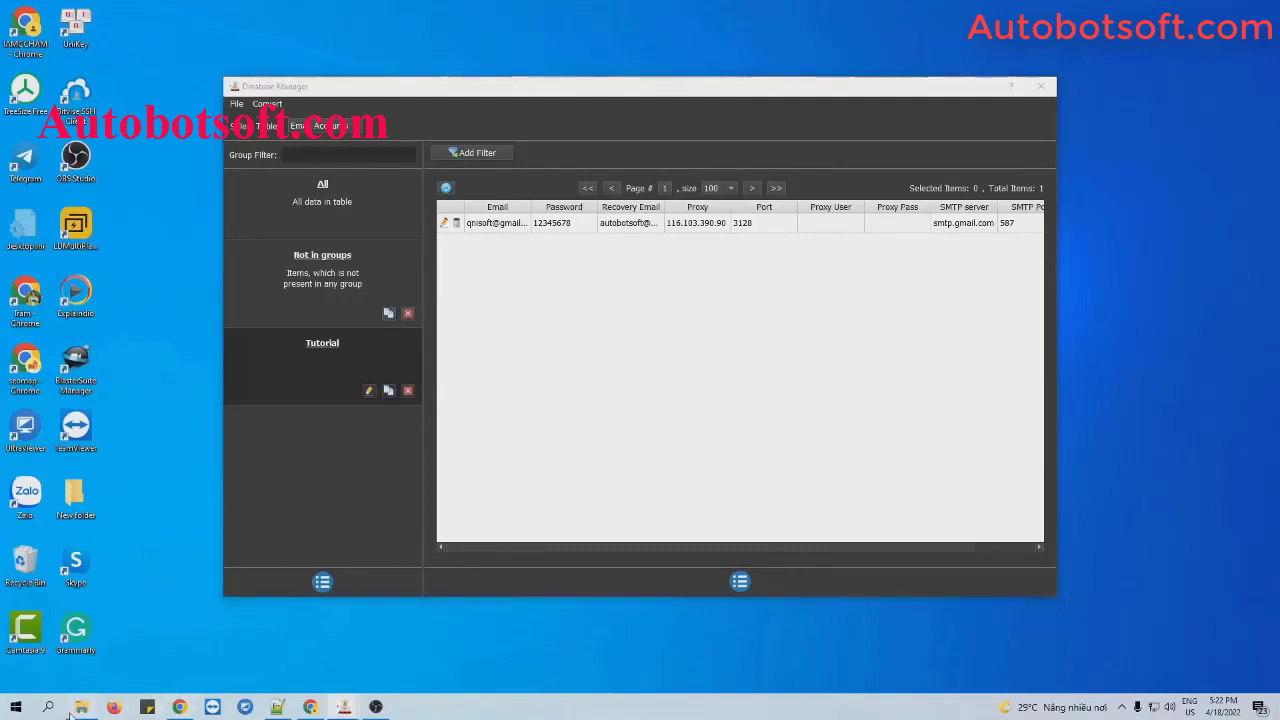
Step: Create a new text document named Accounts.txt in the Mailerking folder and open it in Notepad++
right_click(142, 496)
mouse_move(202, 465)
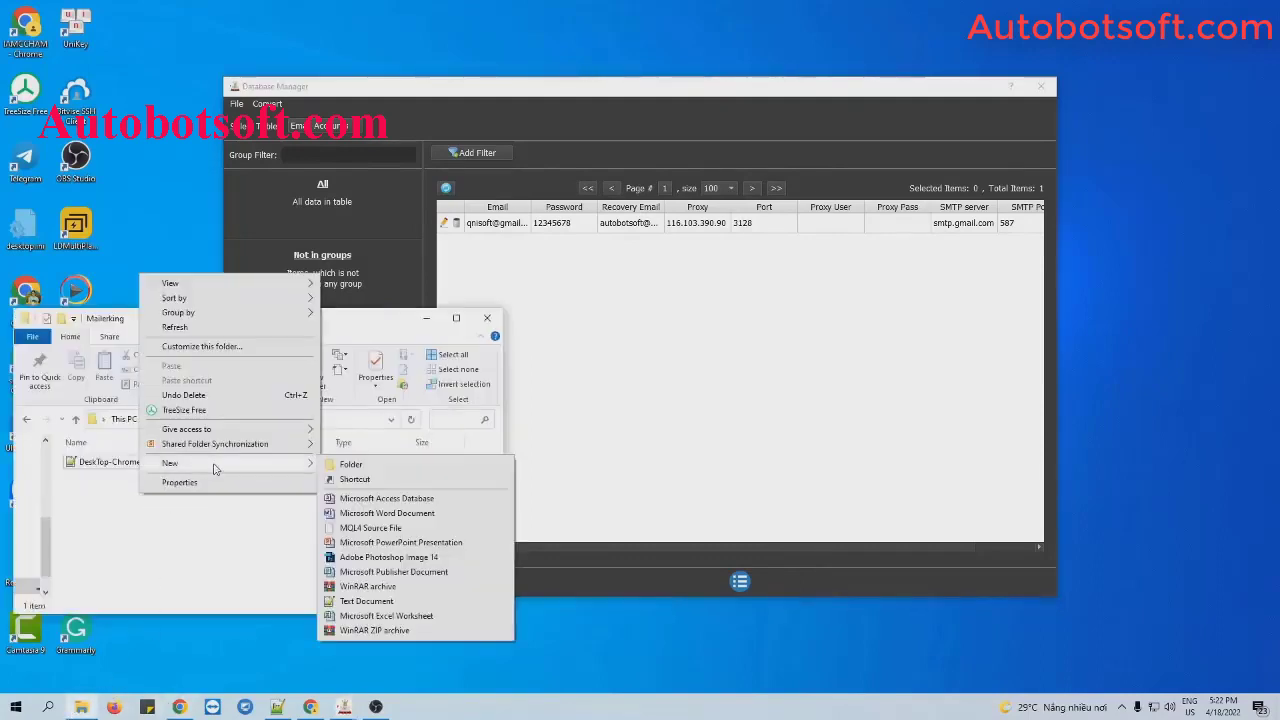
click(370, 601)
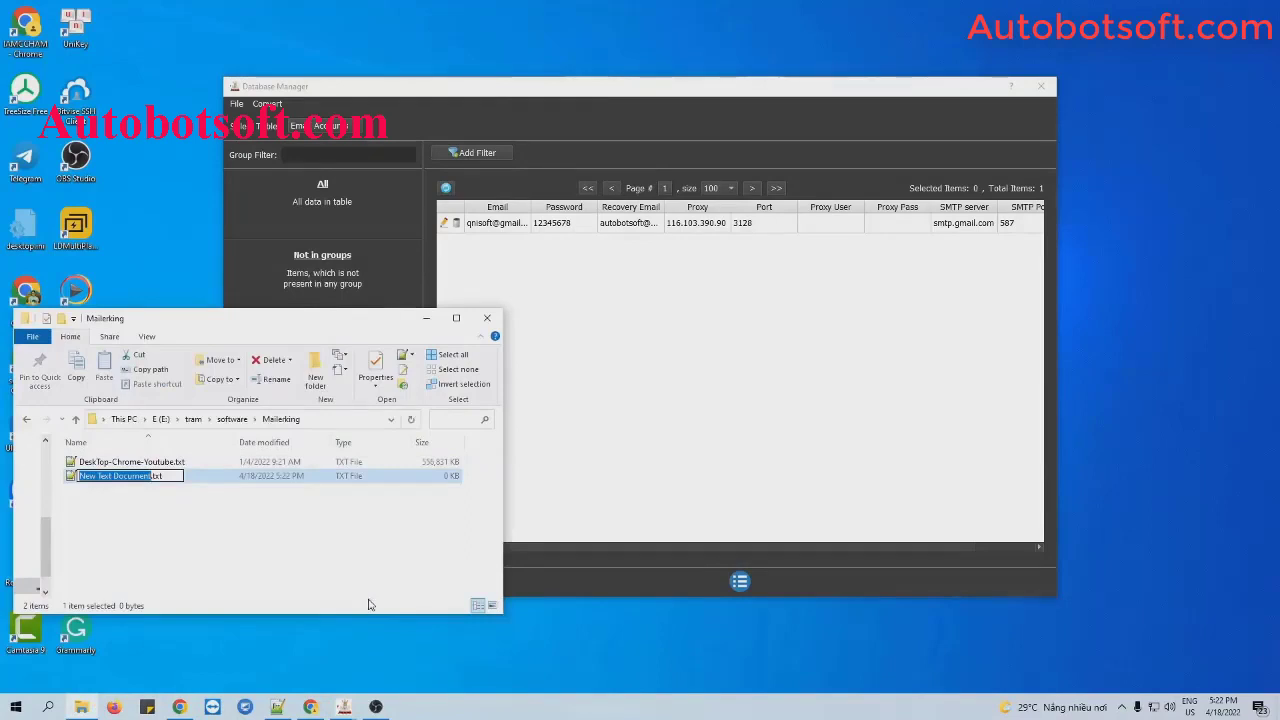
text(Account)
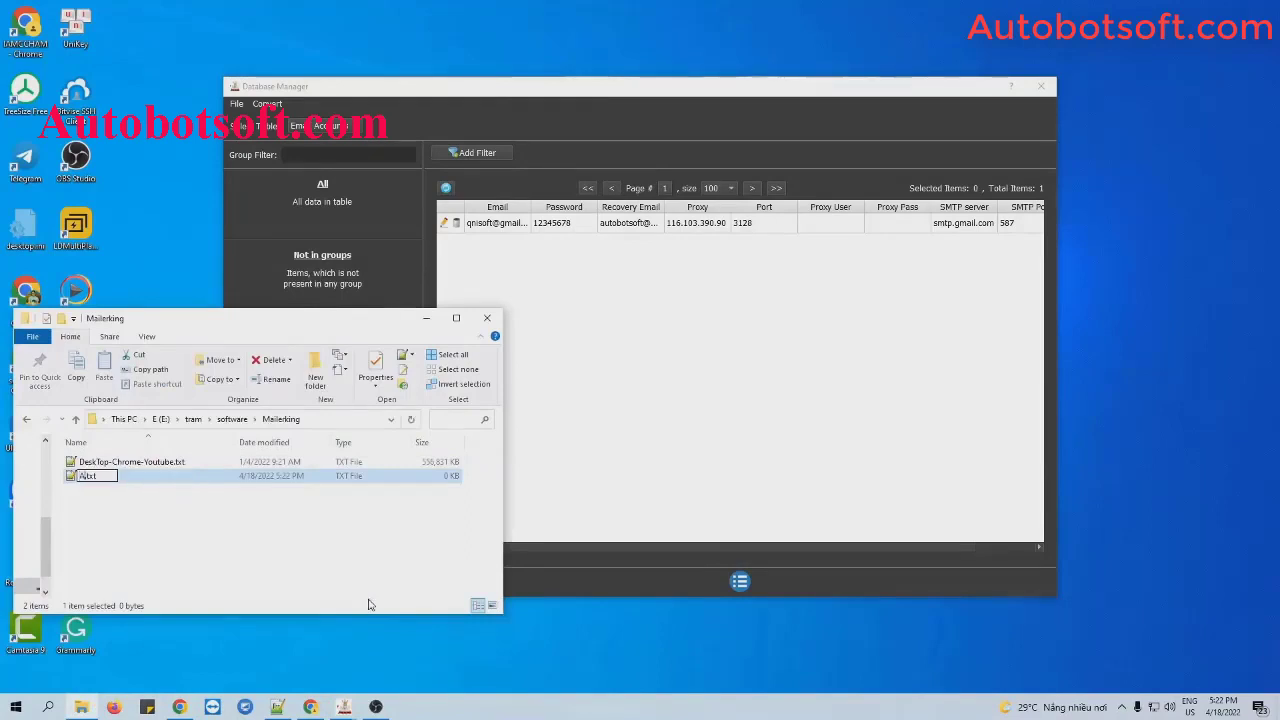
text(s)
key(Return)
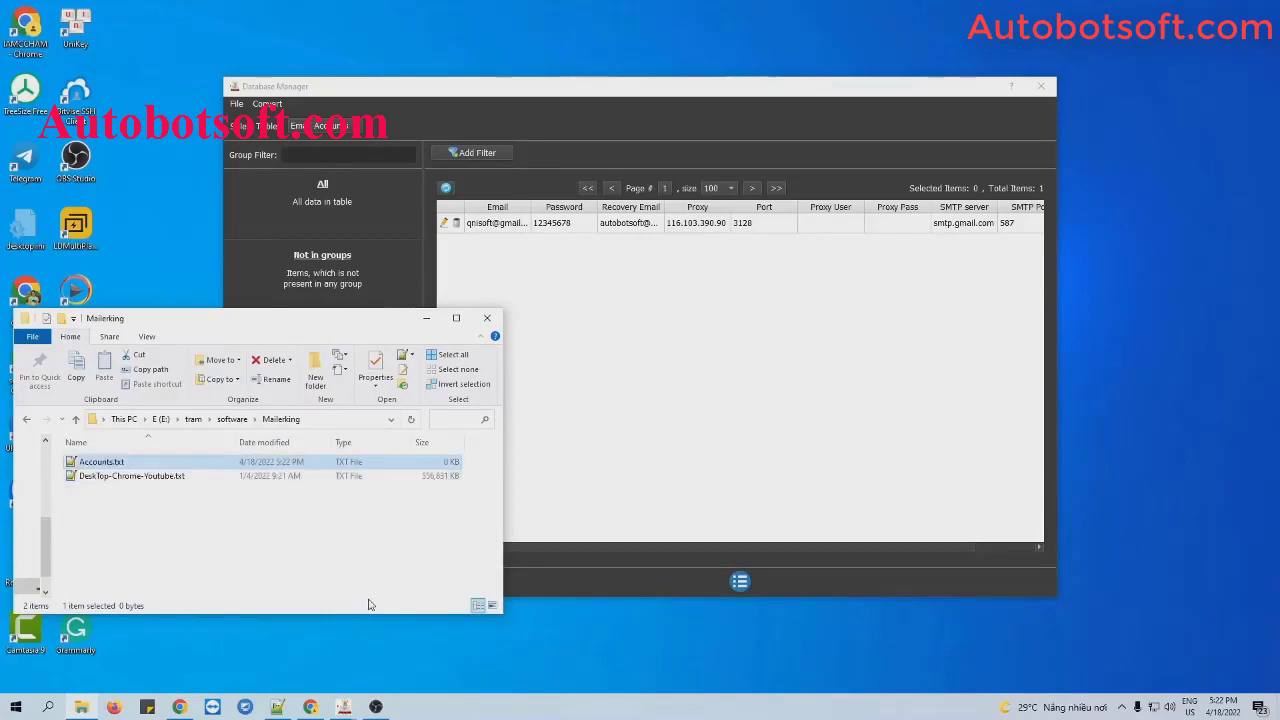
double_click(162, 463)
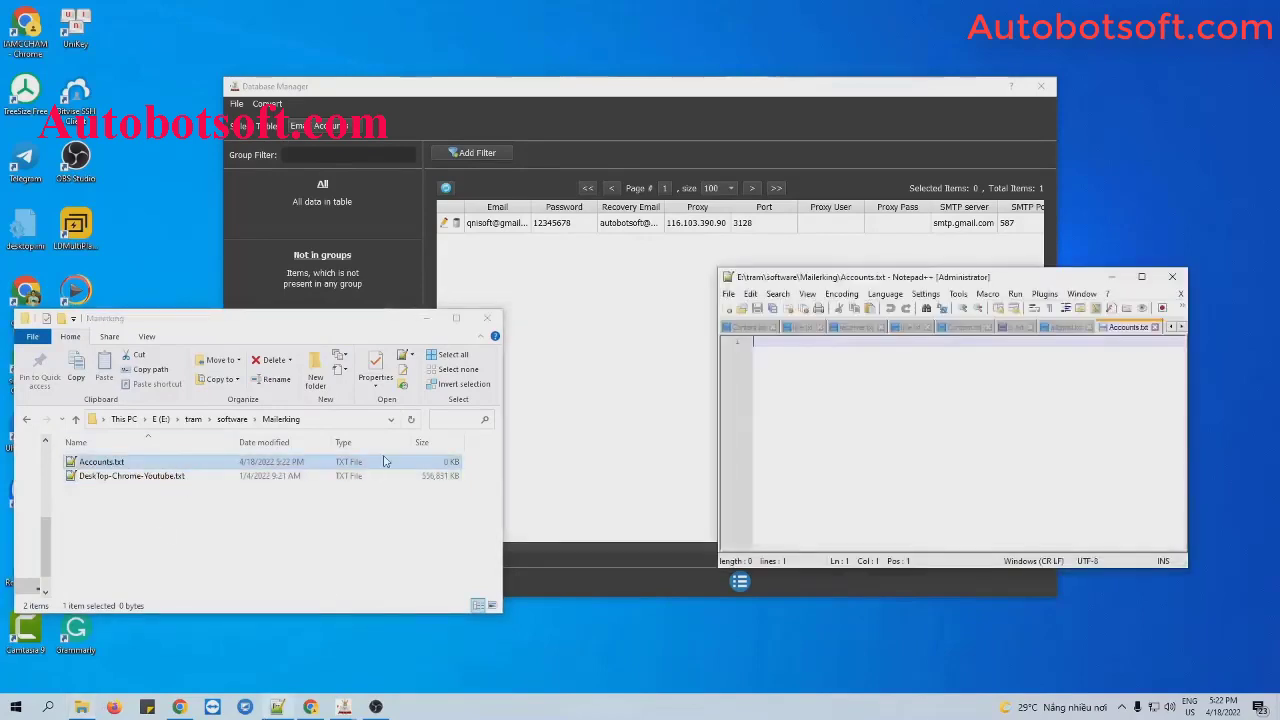
drag(1014, 272, 728, 330)
Step: Type the account line: e-mail, password, recovery, 116.103.390.90, 3128, smtp.gmail.com, 587
click(427, 318)
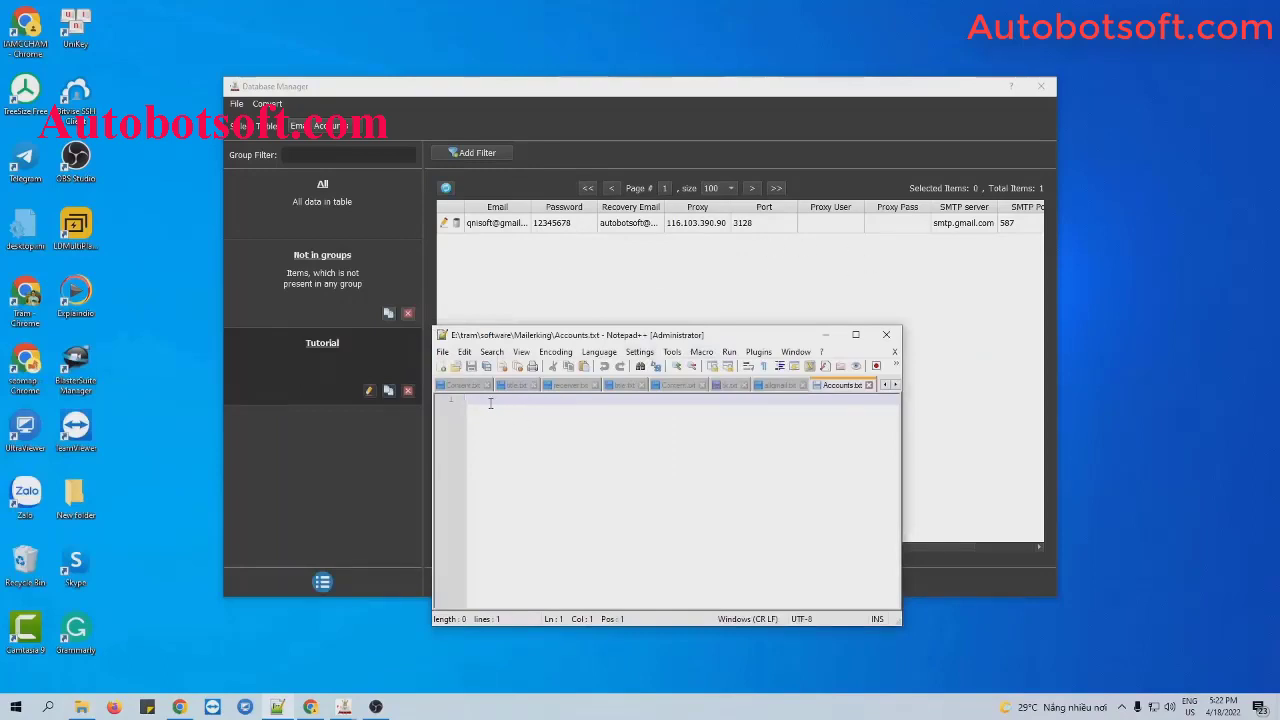
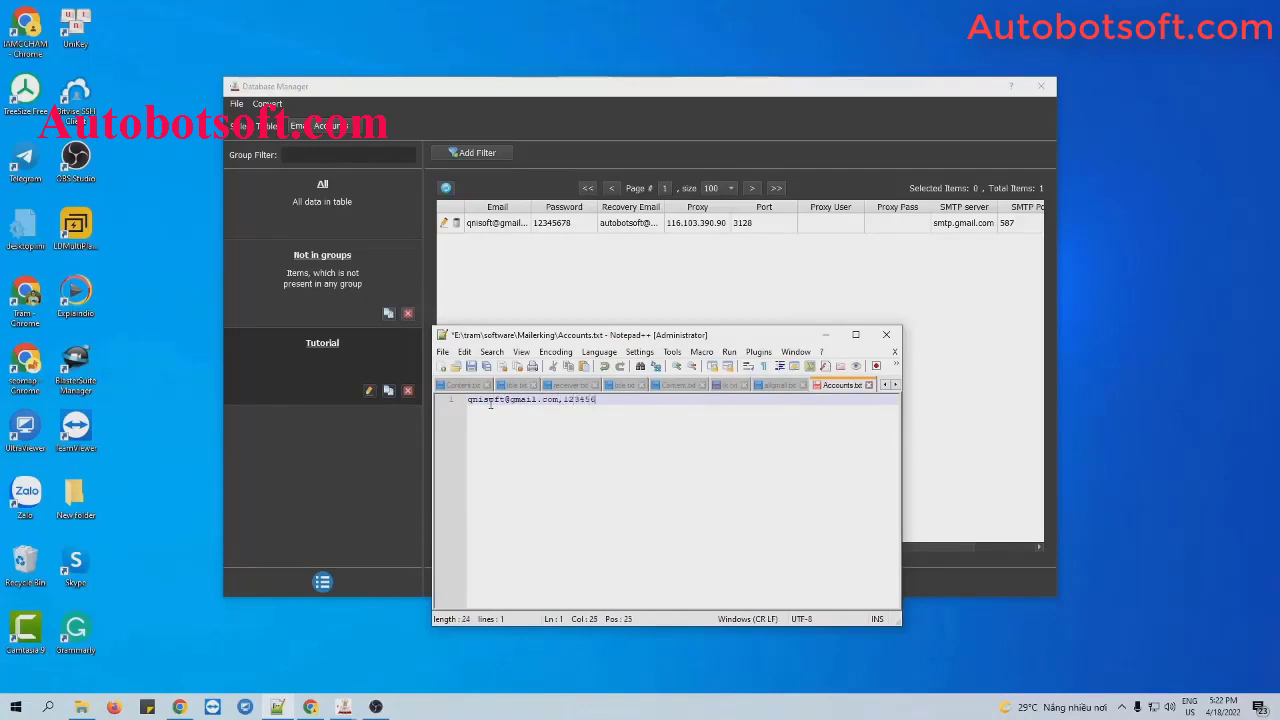
text(116.103.390.90)
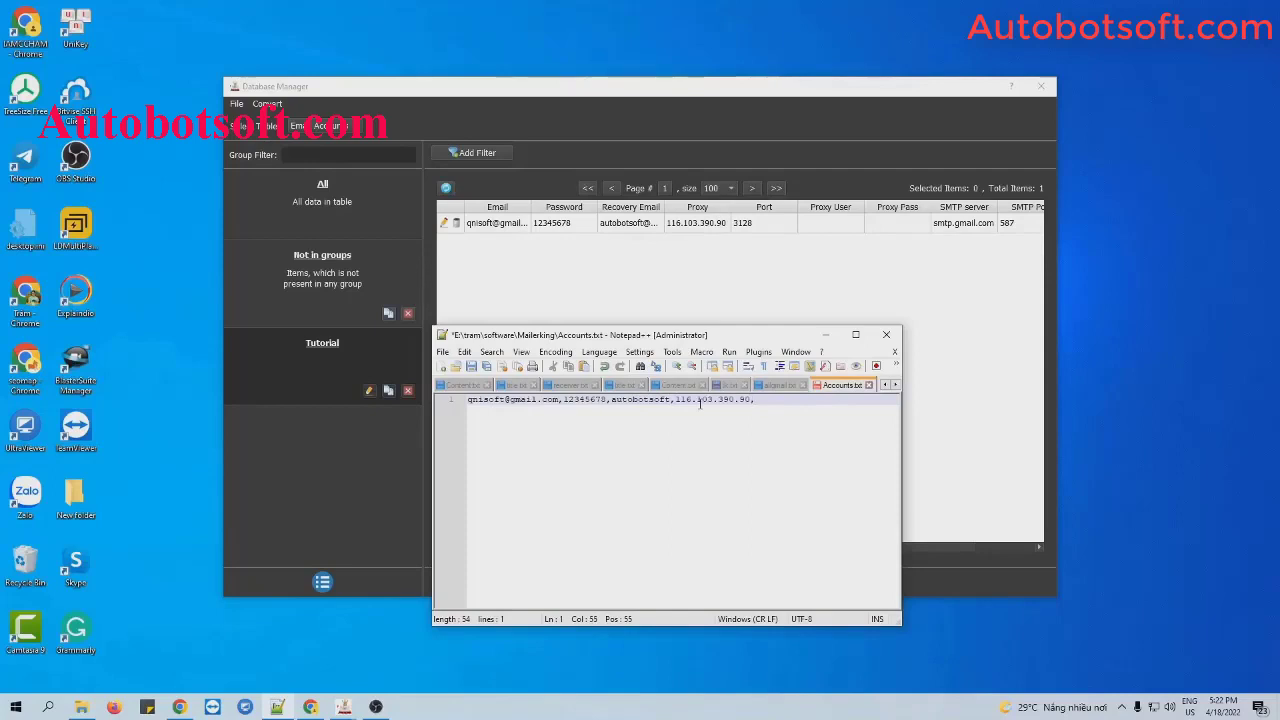
text(3128, , ,)
text(smtp.gmail.com)
text(,587)
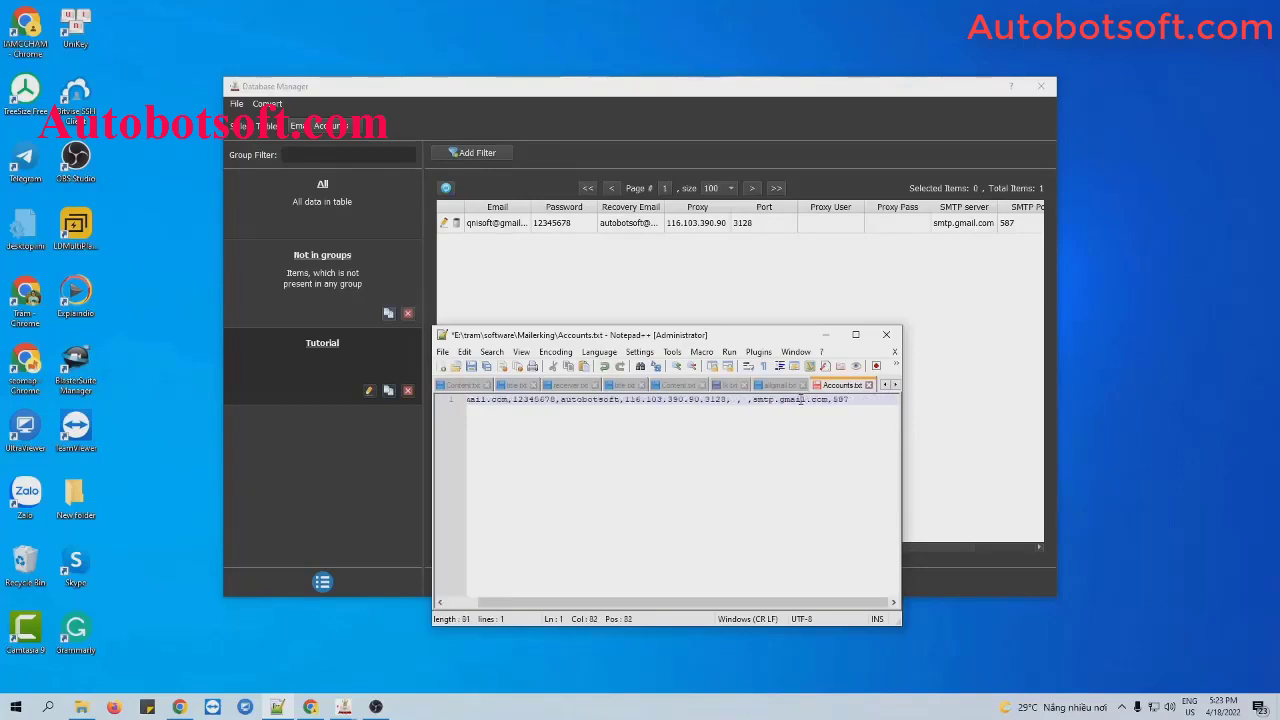
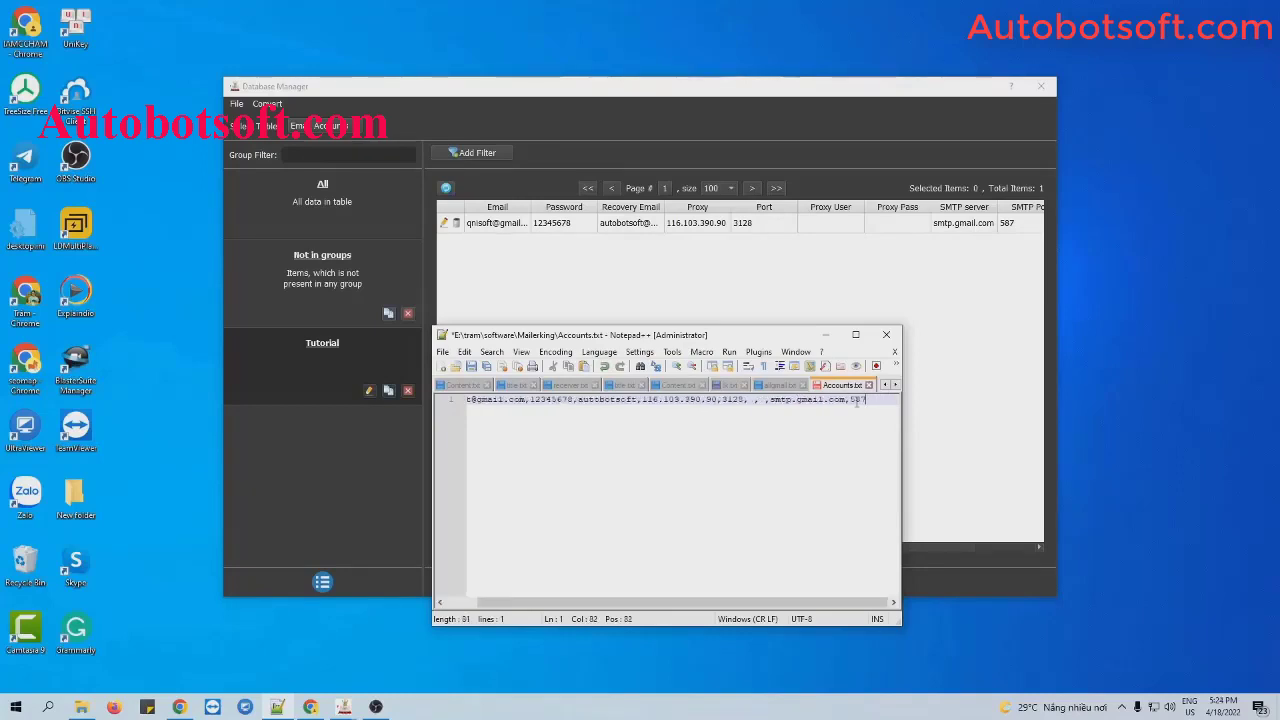
Step: Remove the trailing blank lines from Accounts.txt, save it, and close Notepad++
key(Return)
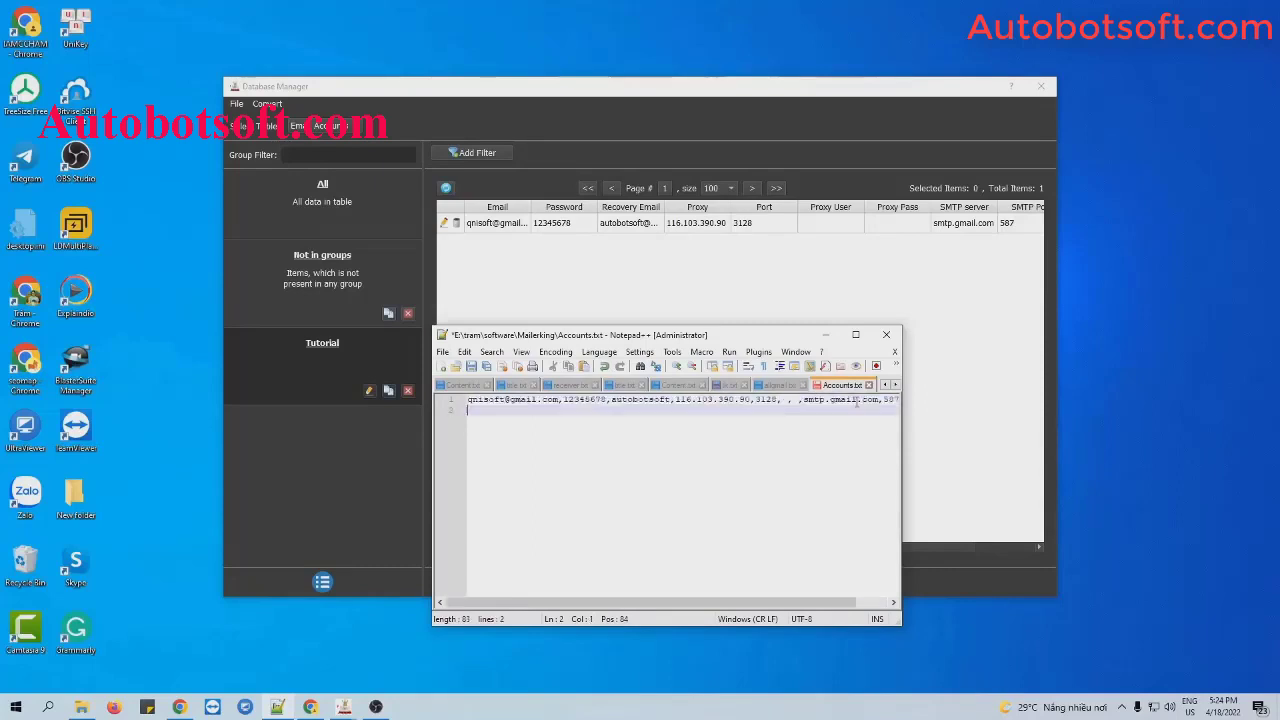
key(Return)
key(Return)
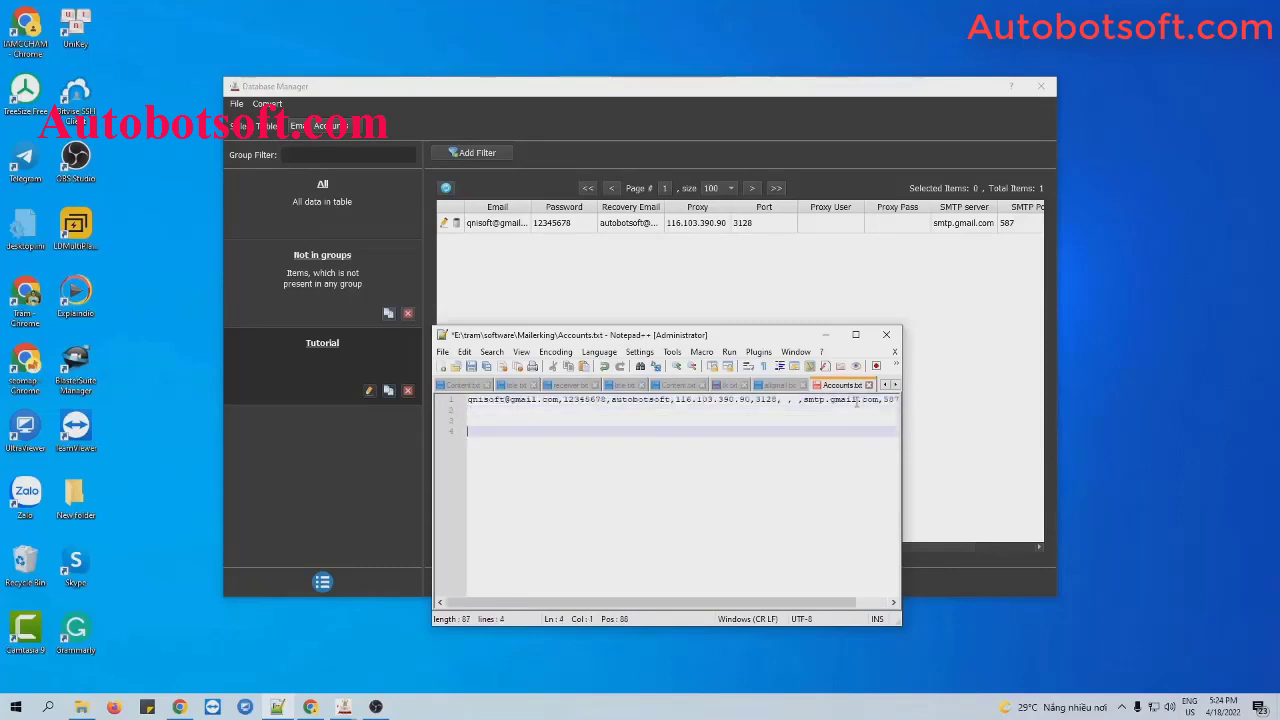
key(BackSpace)
key(BackSpace)
key(BackSpace)
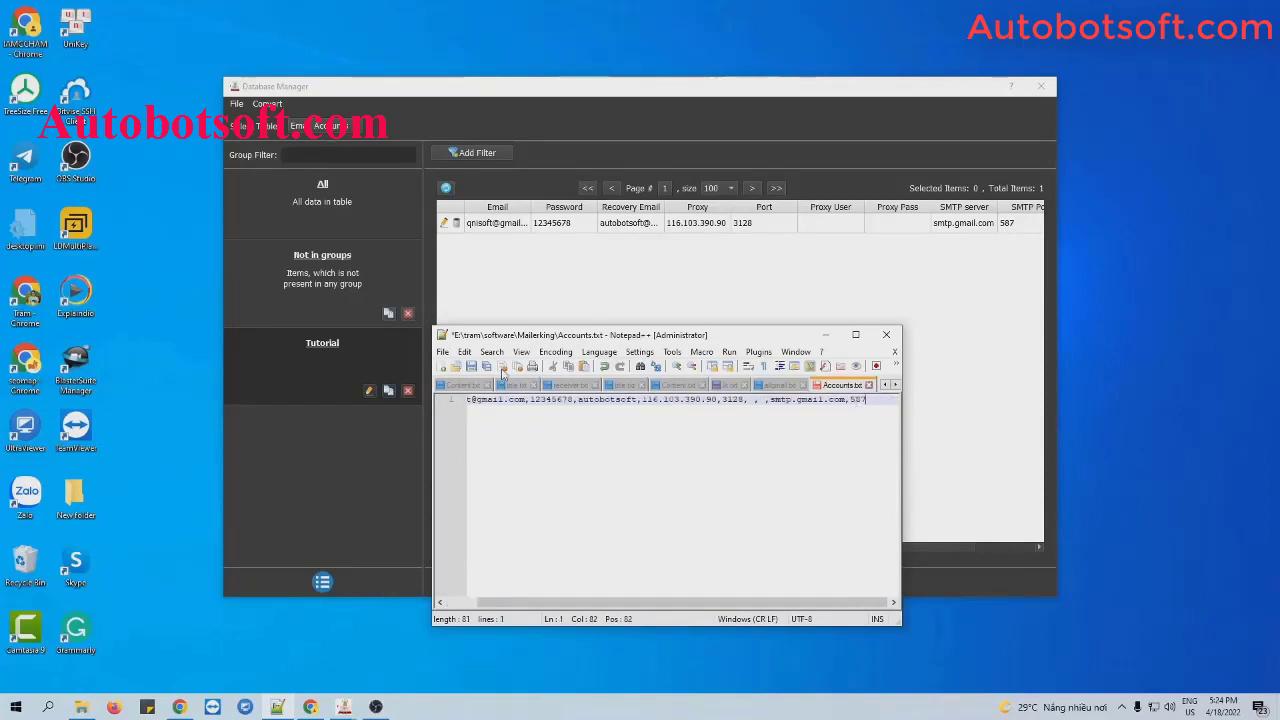
click(471, 366)
click(893, 343)
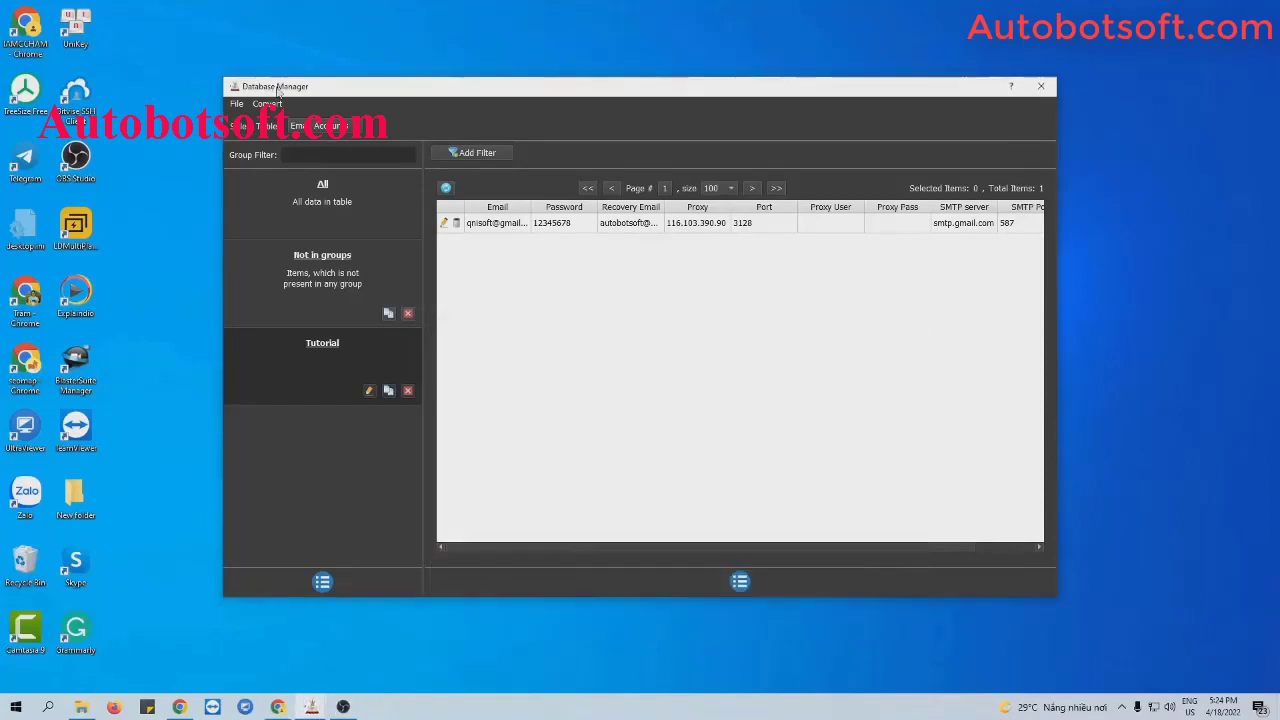
Step: Import E:/tram/software/Mailerking/Accounts.txt through Convert > Csv into the account database
click(267, 104)
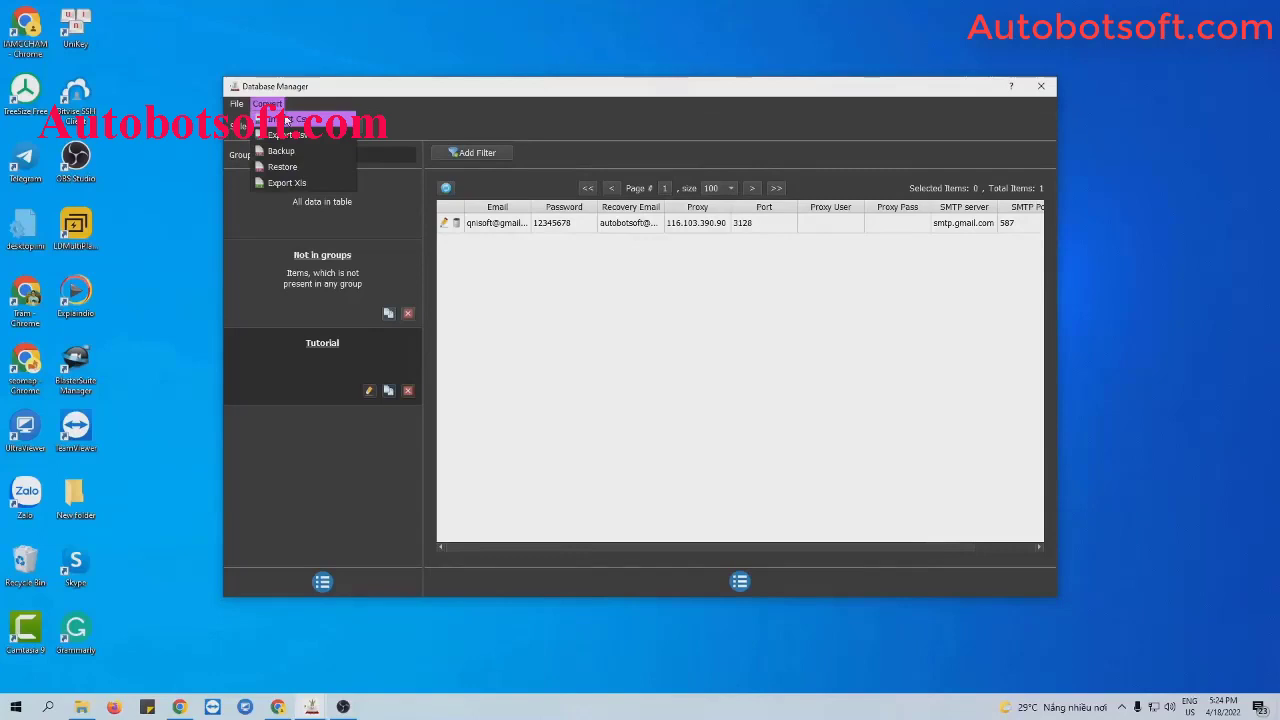
click(287, 120)
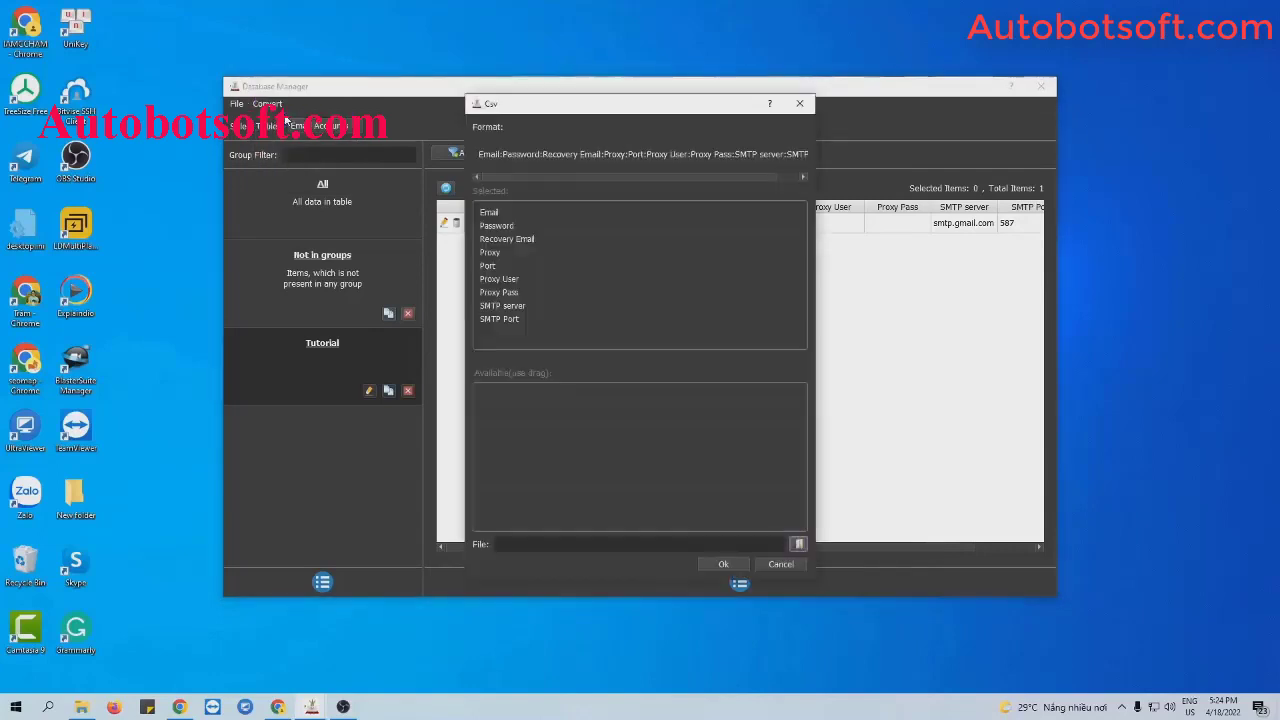
click(799, 545)
double_click(666, 211)
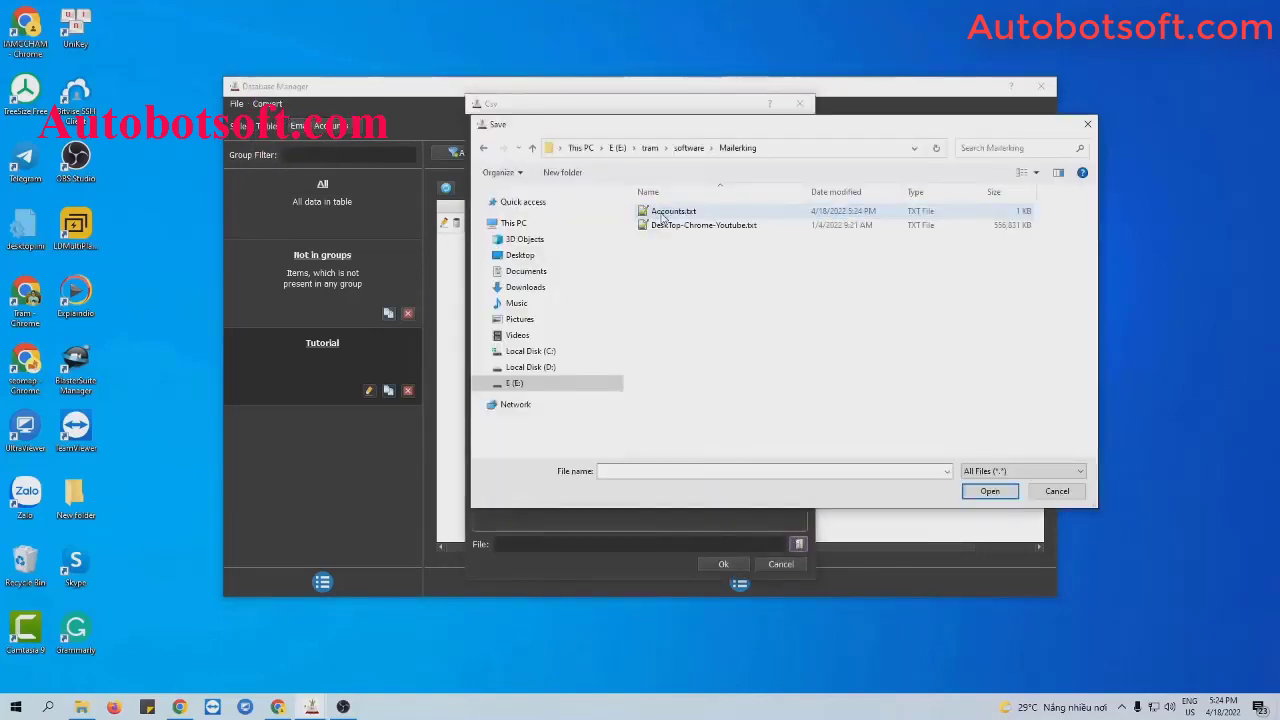
click(673, 211)
click(989, 491)
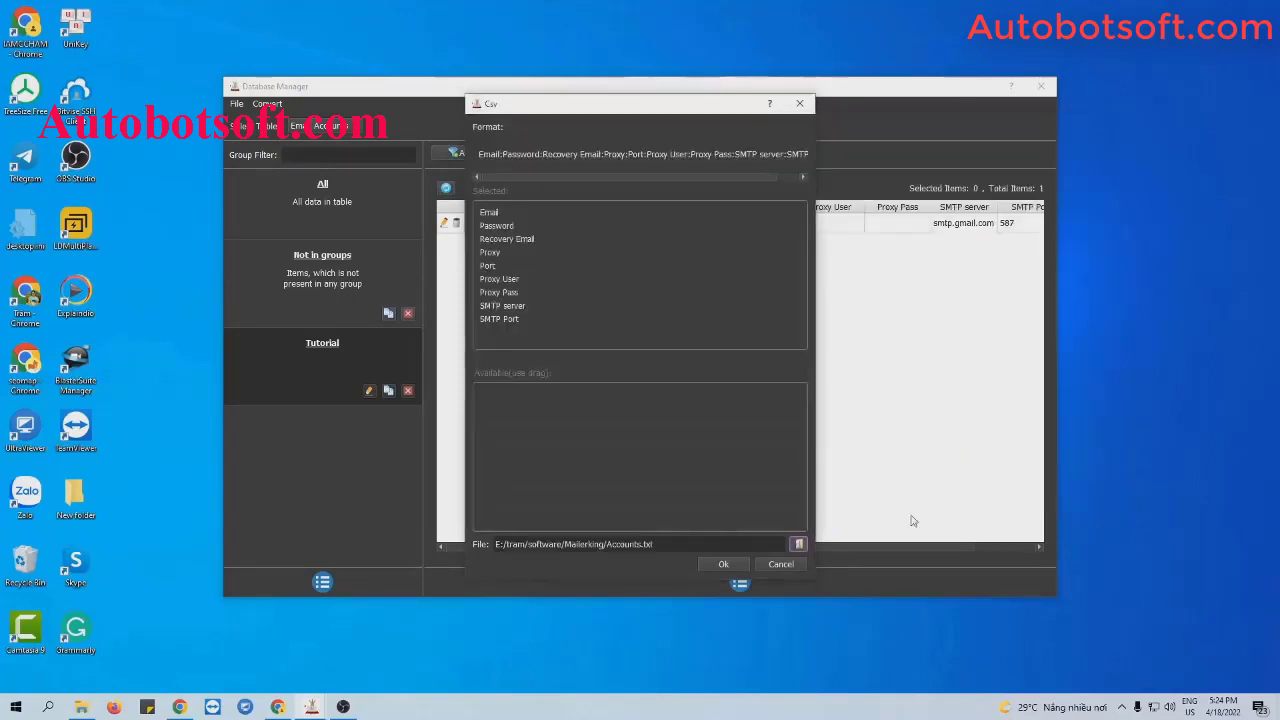
click(723, 565)
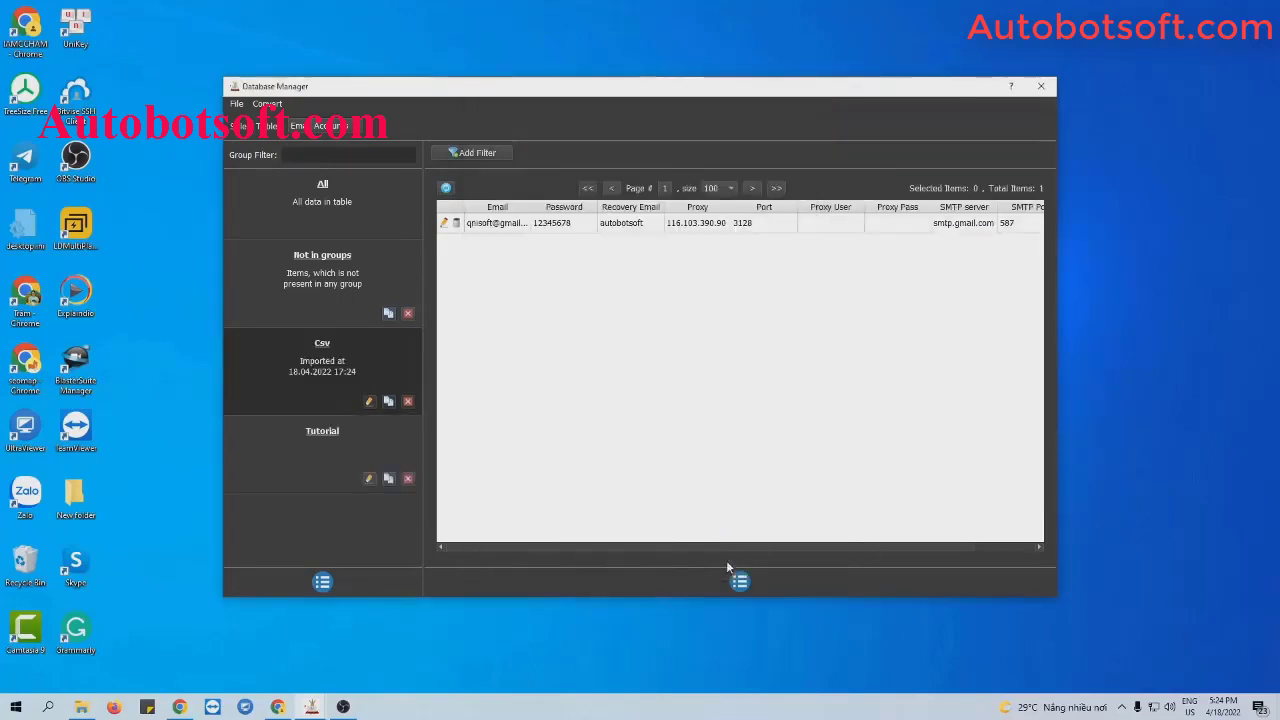
Step: Change the imported Csv group's Group Name to 'Tutorial 2'
click(368, 402)
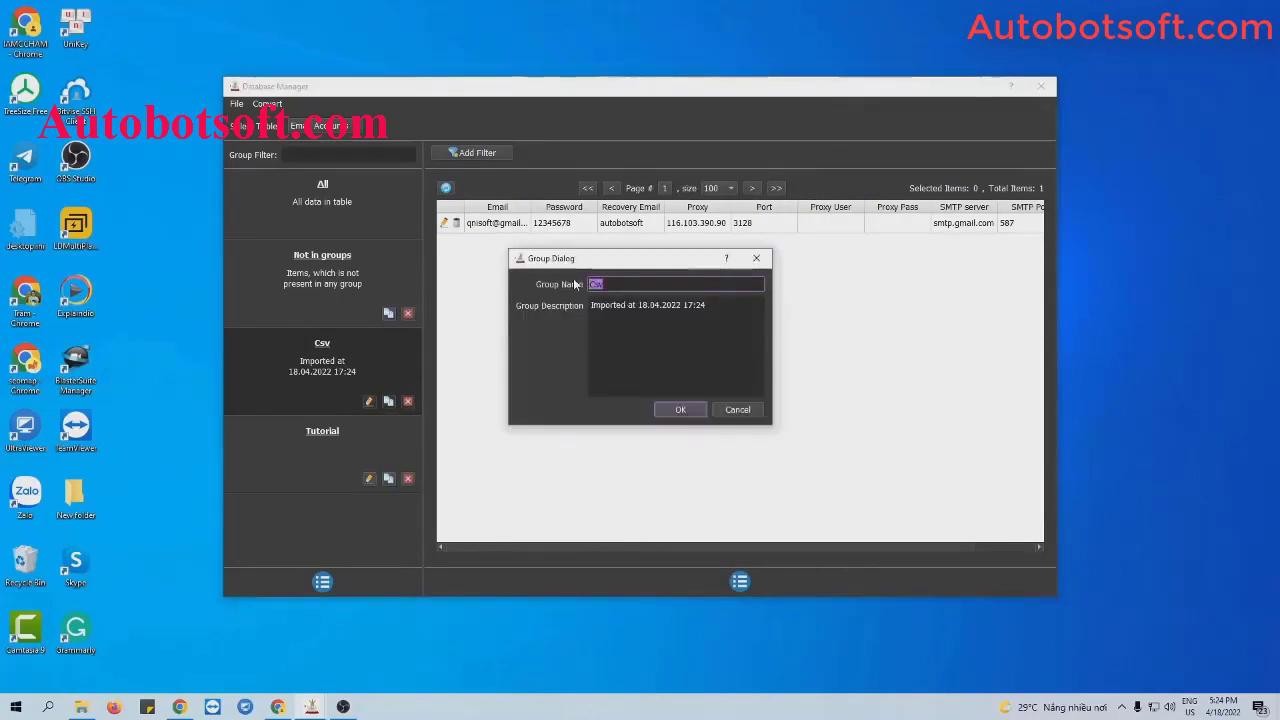
text(Tu)
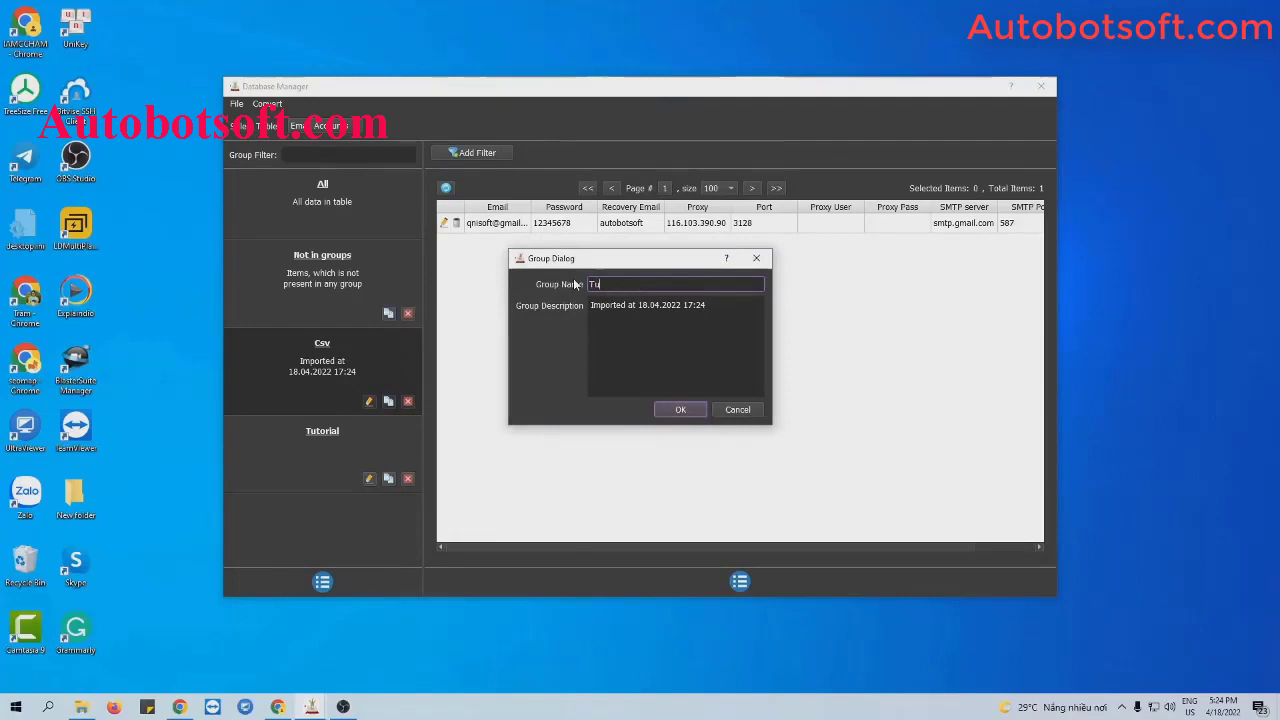
text(torial 2)
click(679, 412)
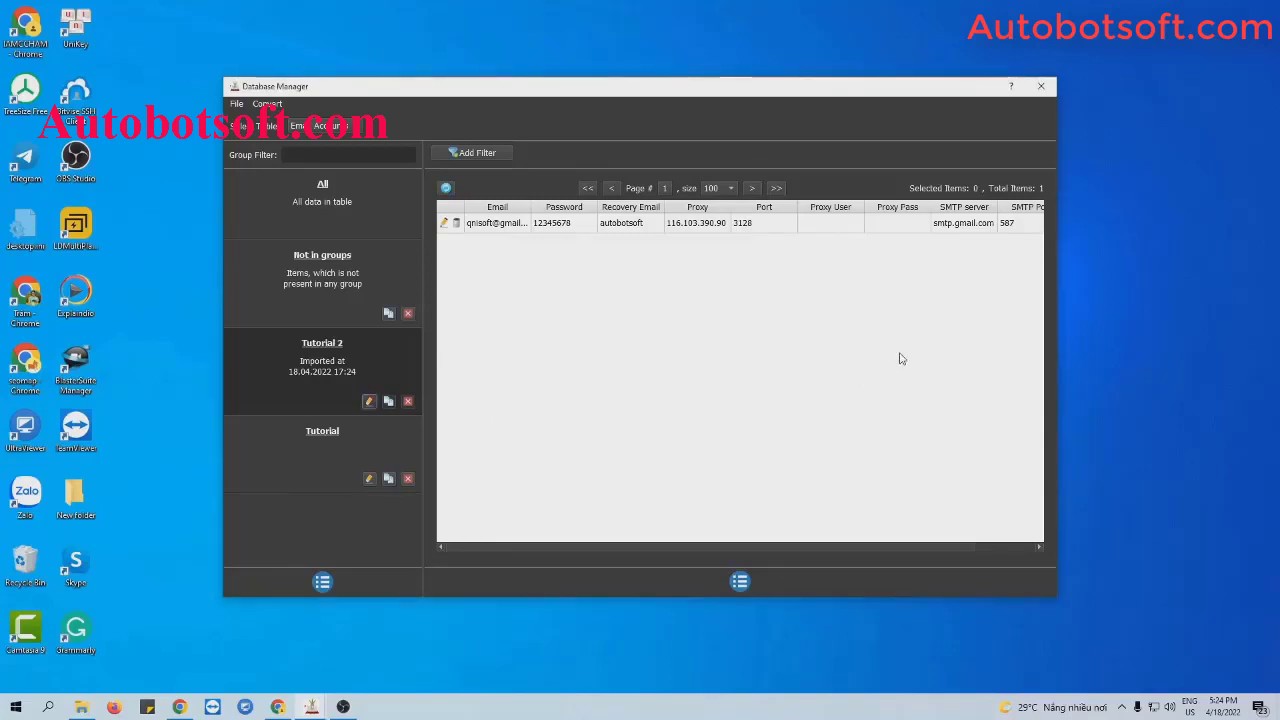
Step: Close the Database Manager and select the Tutorial account group for sending
click(1041, 89)
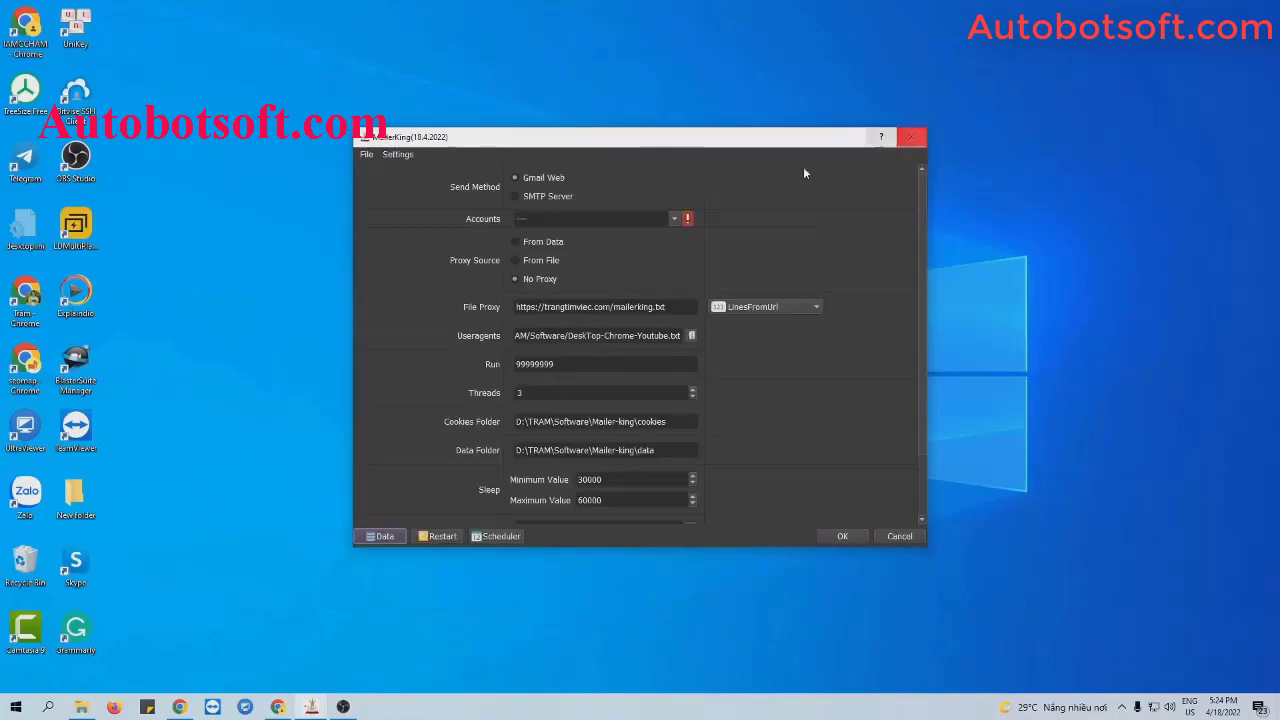
click(673, 219)
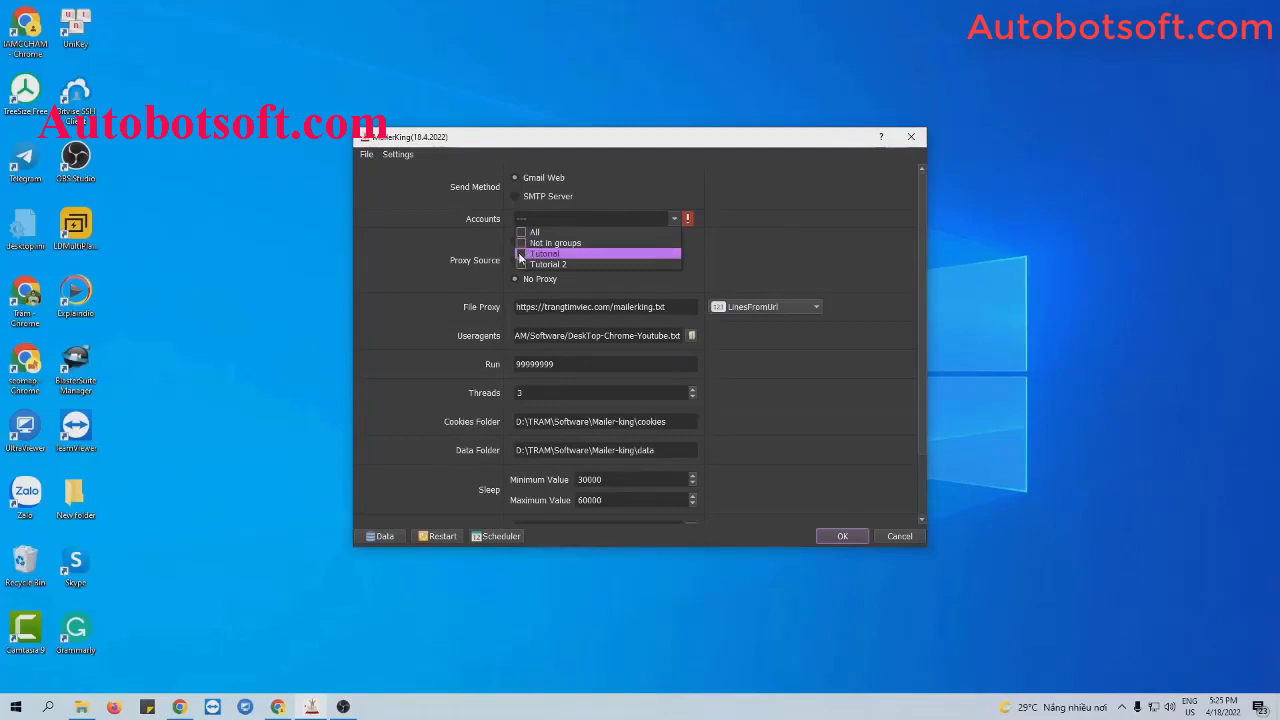
click(520, 255)
click(711, 247)
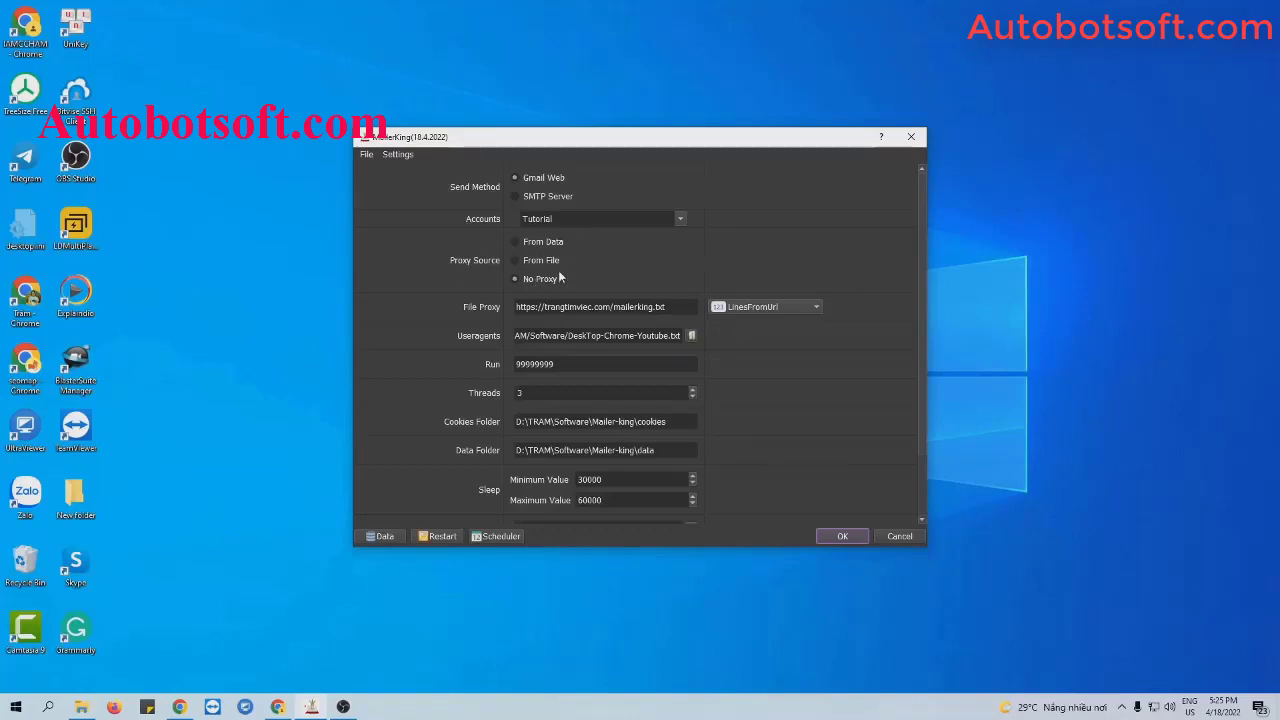
Step: Set Proxy Source to From File, using the LinesFromFile format with an empty path
click(513, 243)
click(385, 536)
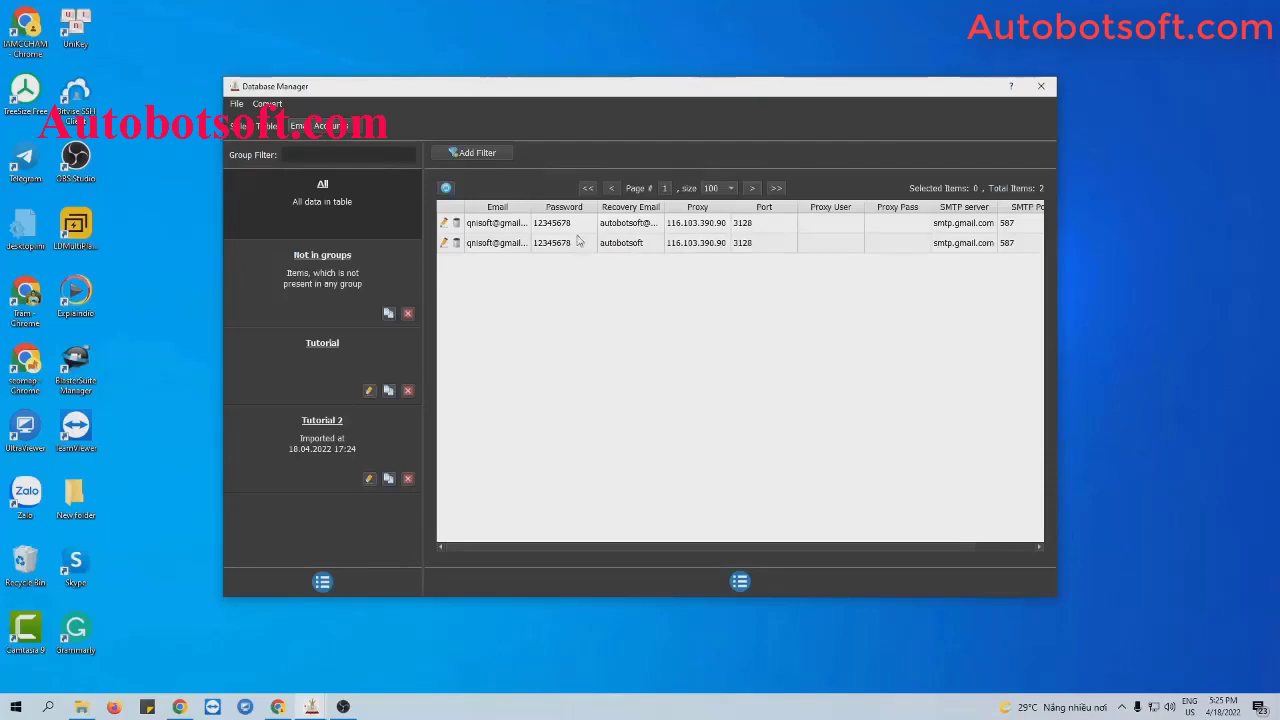
key(Escape)
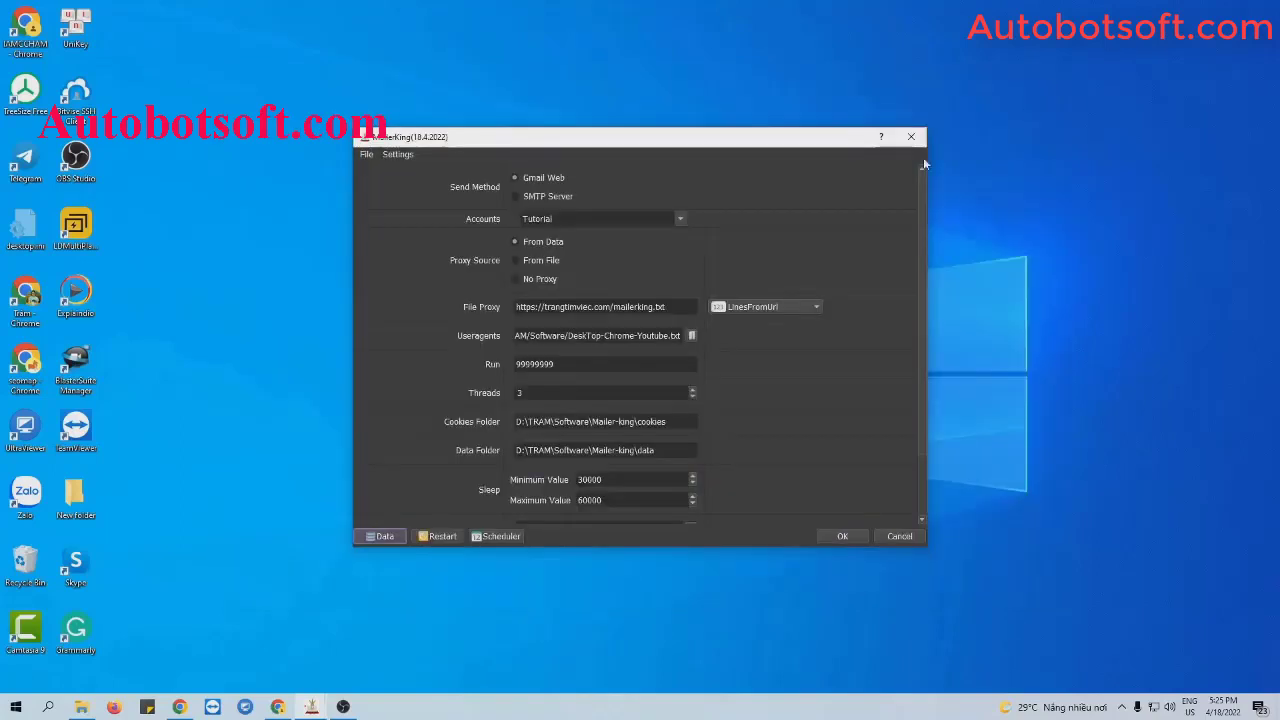
click(515, 260)
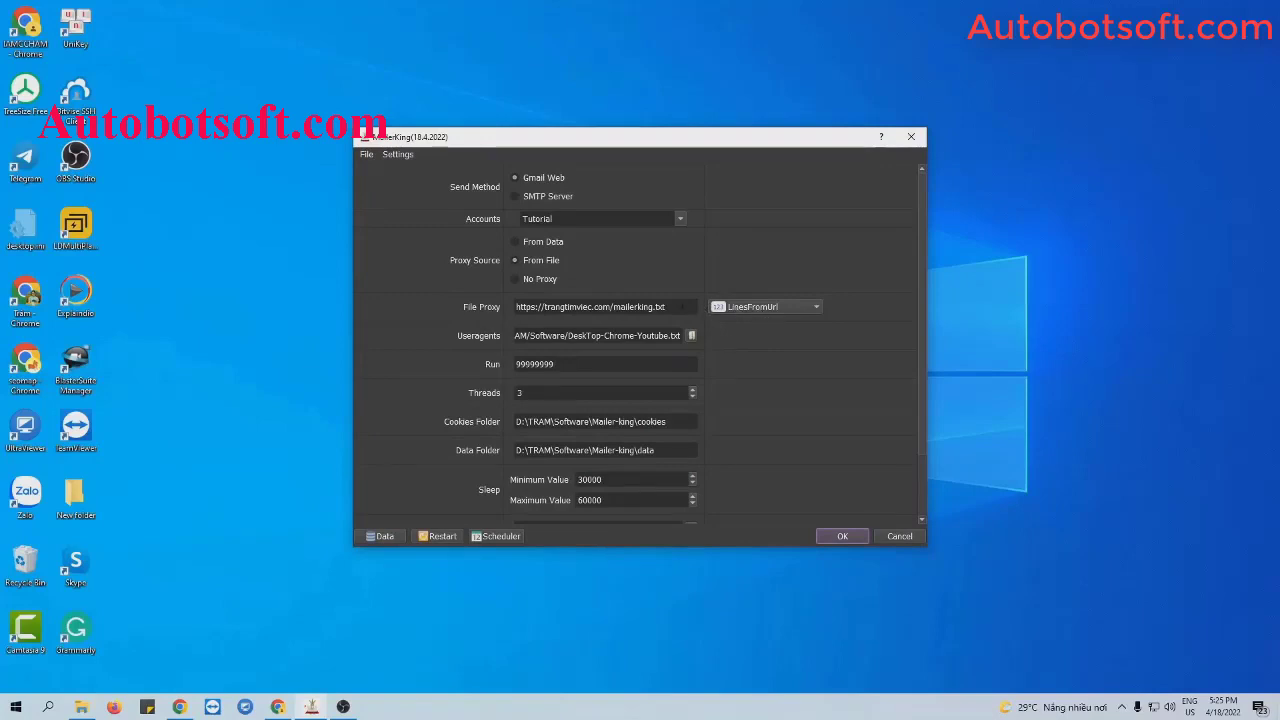
click(666, 307)
click(752, 308)
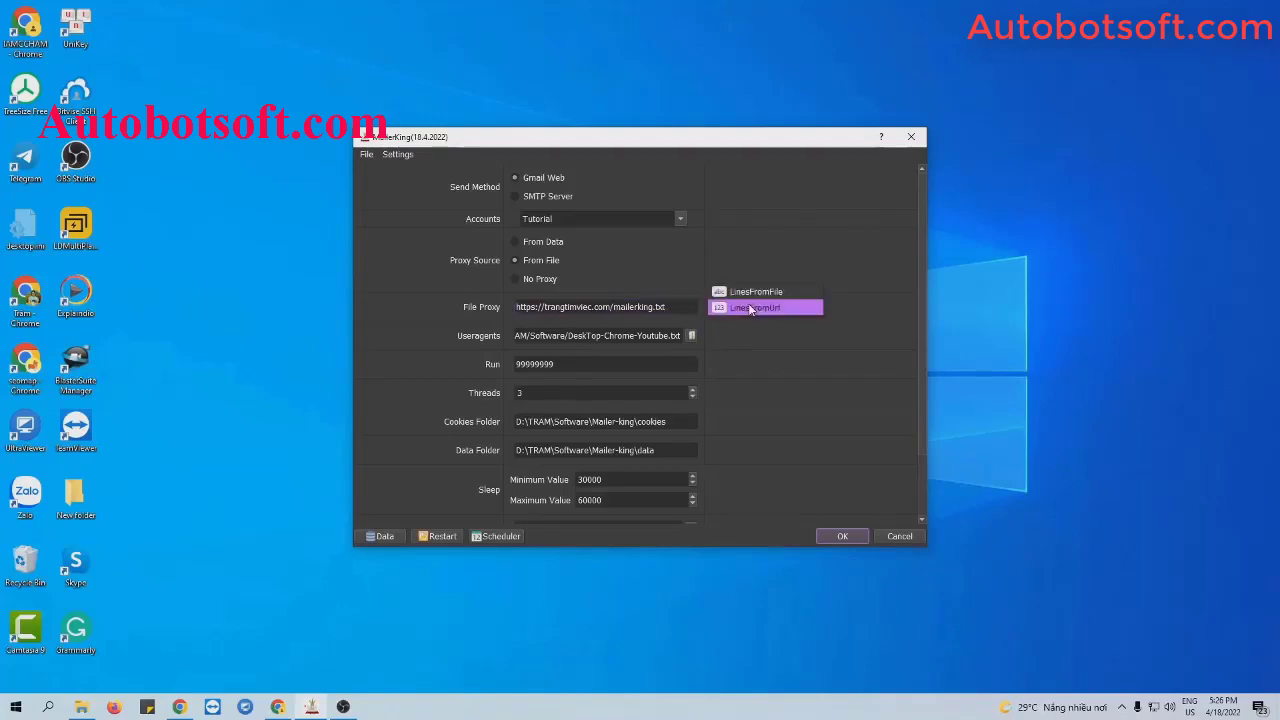
click(761, 292)
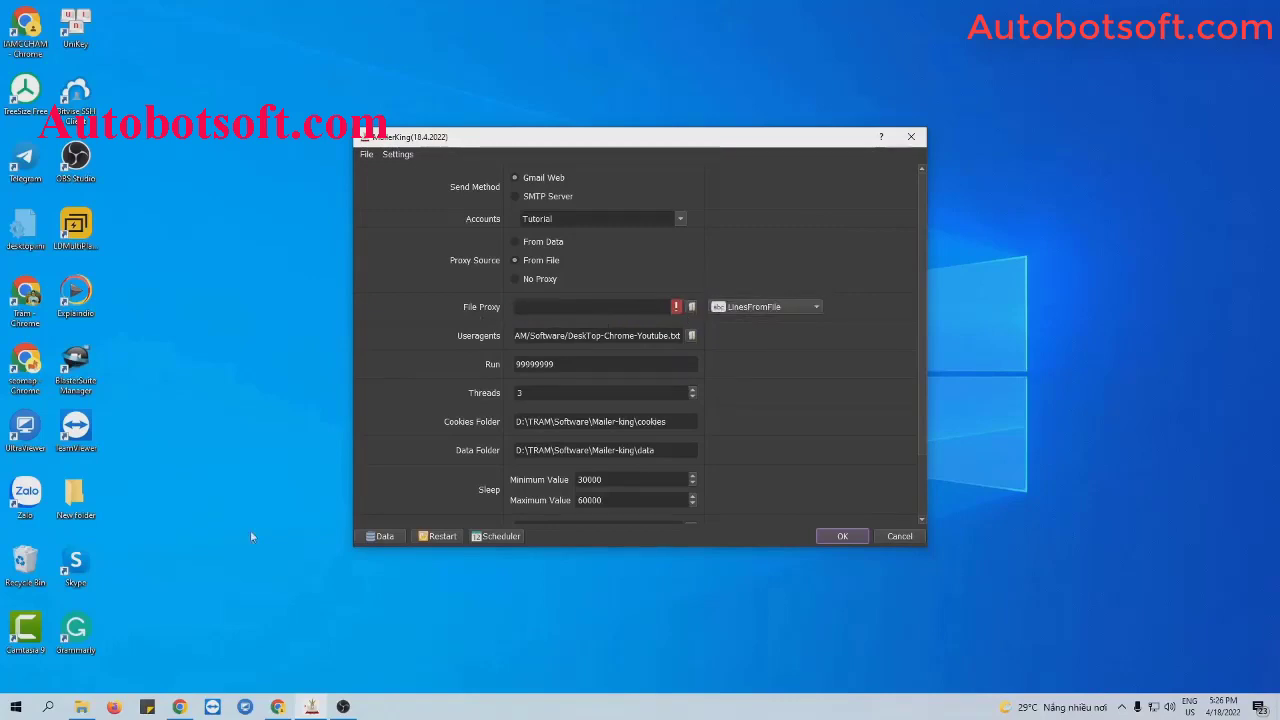
click(84, 707)
Step: Create a new text document named proxy.txt in the Mailerking folder
right_click(157, 511)
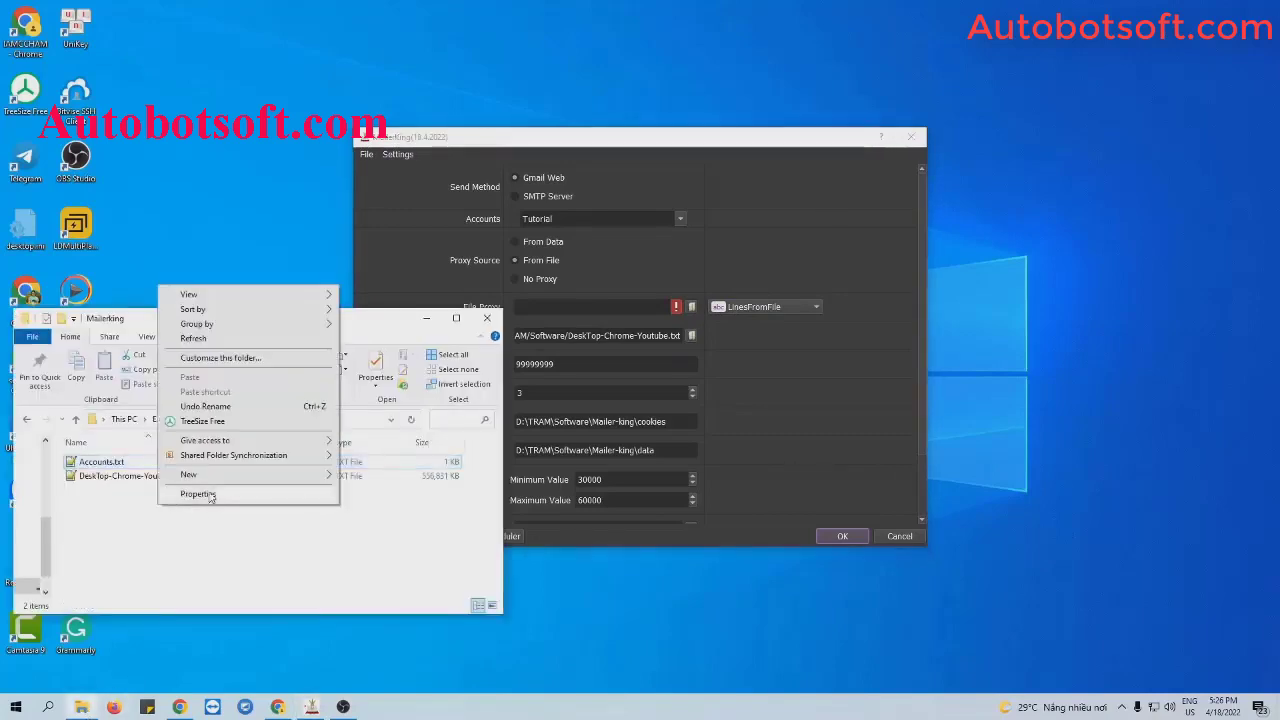
mouse_move(290, 472)
click(373, 617)
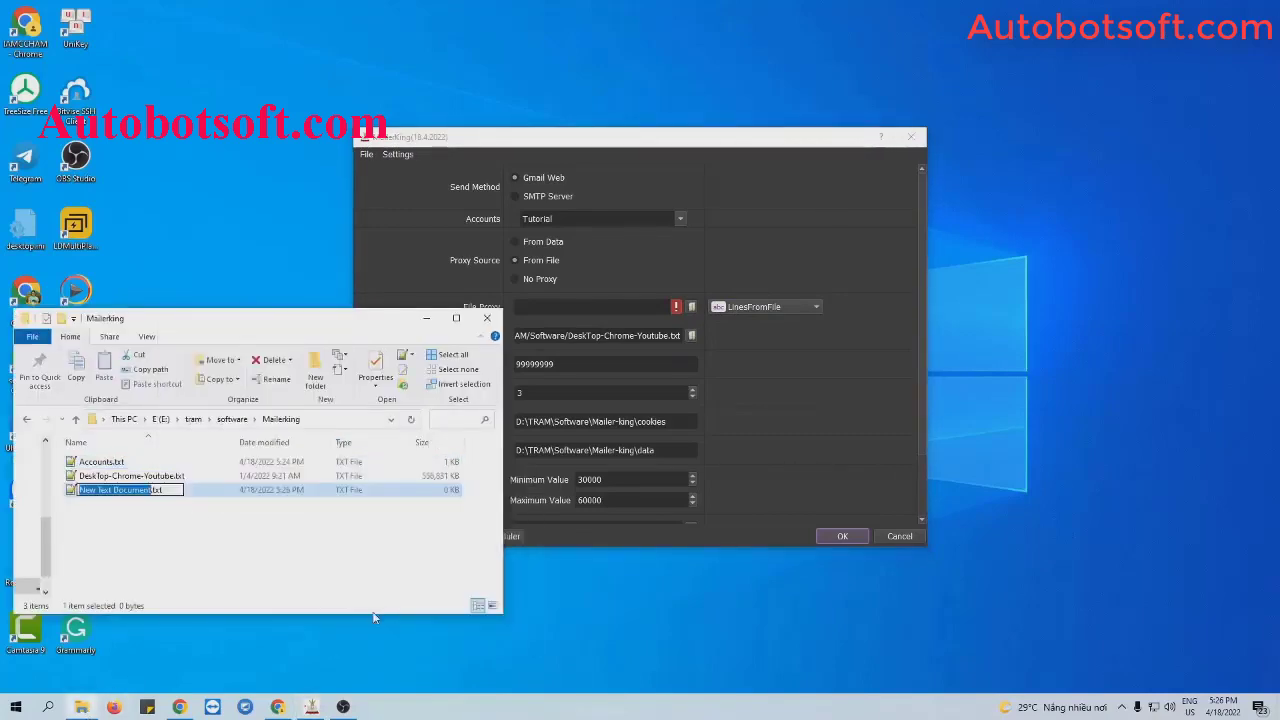
text(proxy)
key(Return)
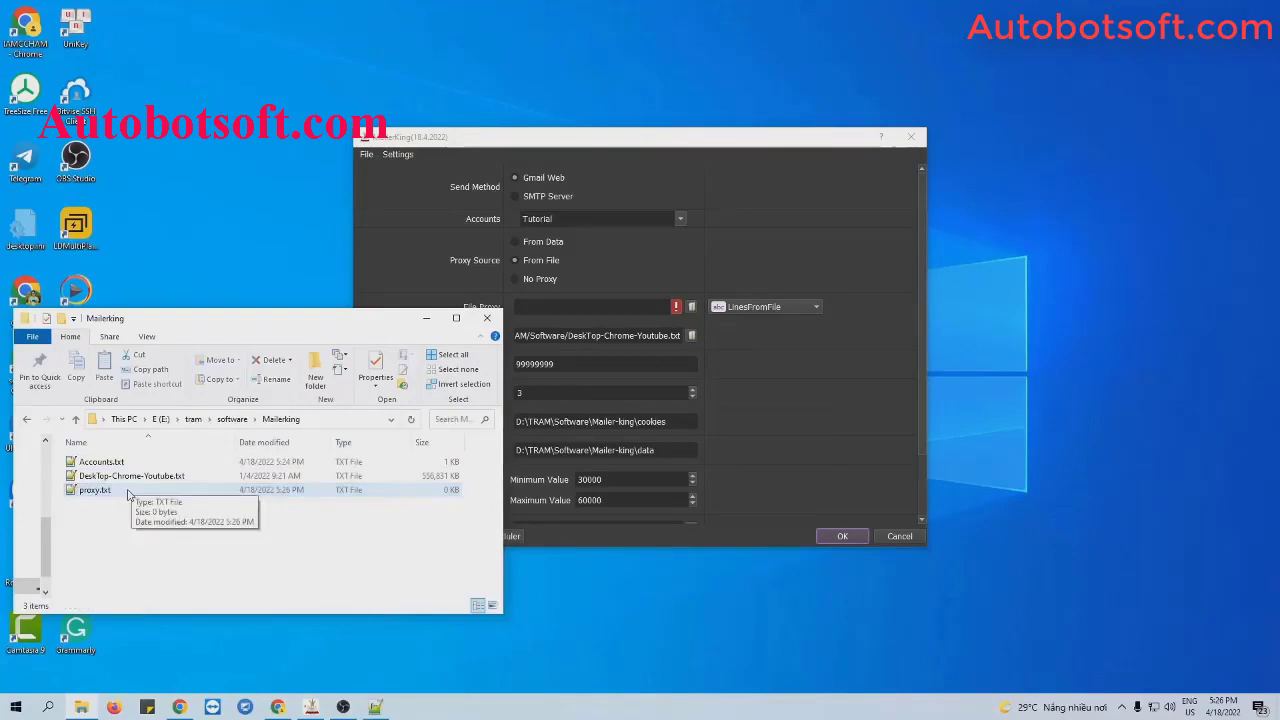
Step: Paste the 30 proxy addresses into proxy.txt, save it, and return to MailerKing
double_click(128, 494)
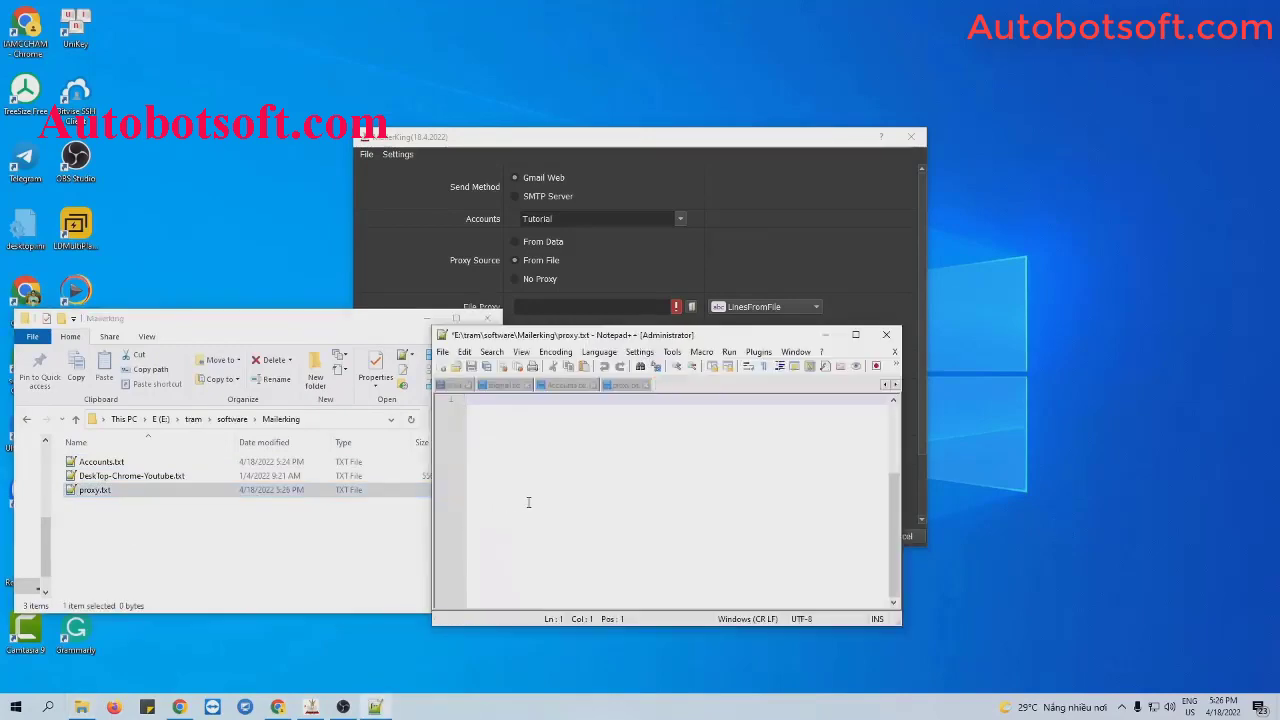
key(ctrl+v)
key(BackSpace)
key(ctrl+s)
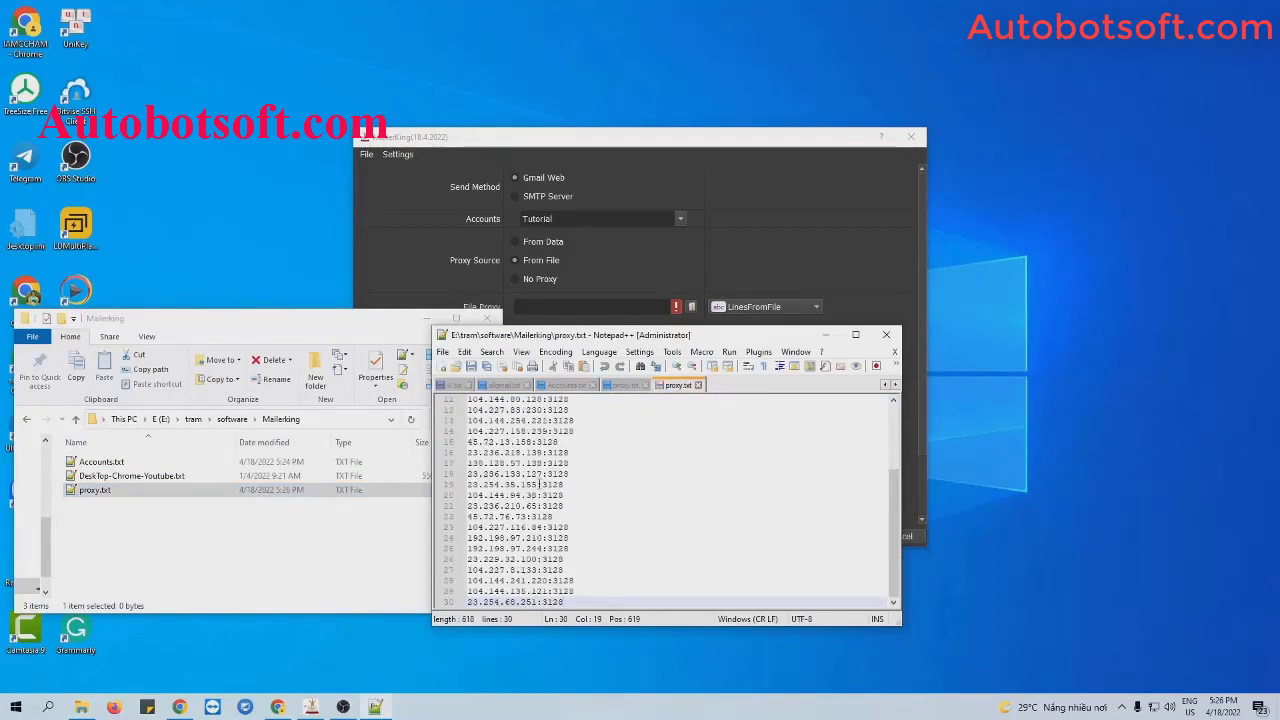
click(824, 335)
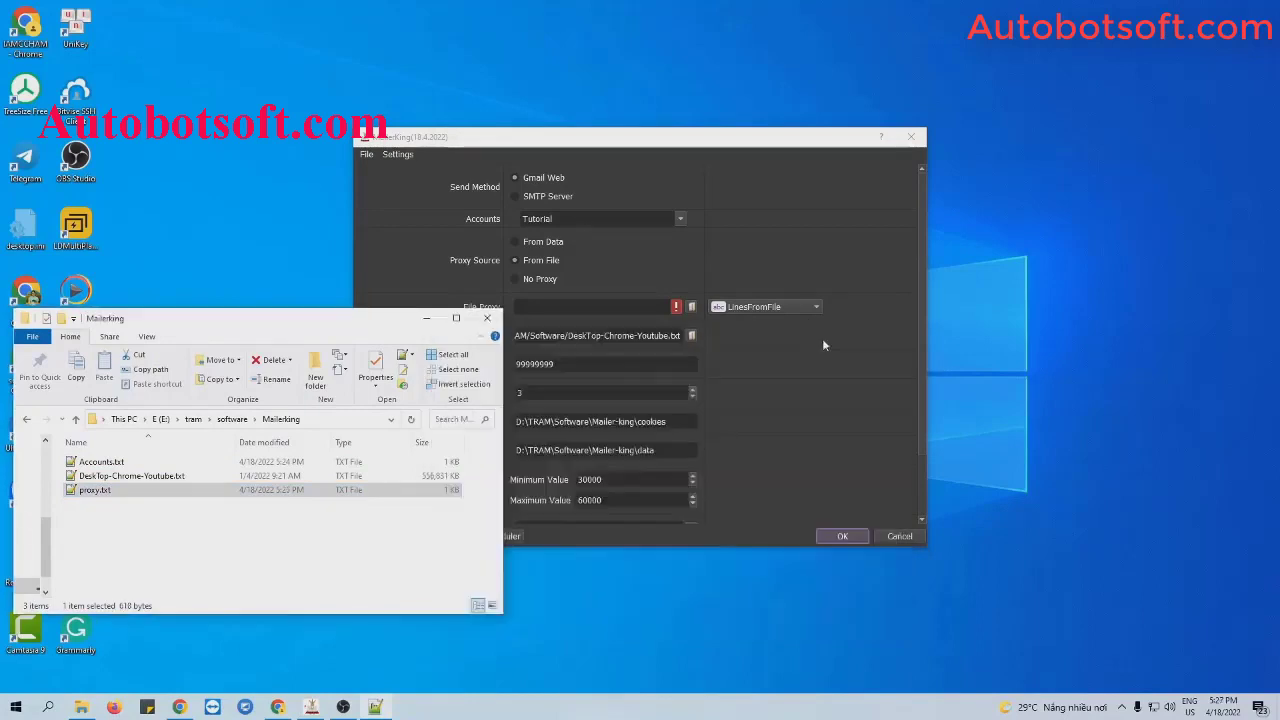
click(429, 318)
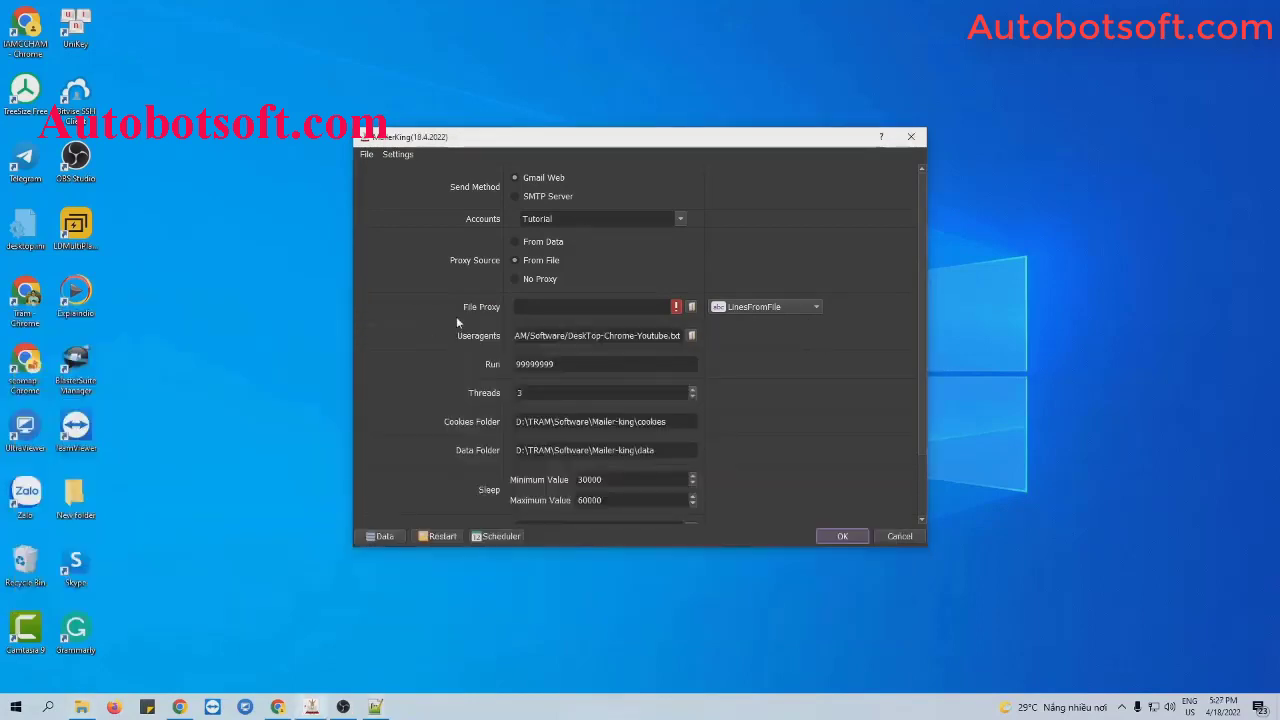
Step: Set the File Proxy path to E:/tram/software/Mailerking/proxy.txt
click(694, 310)
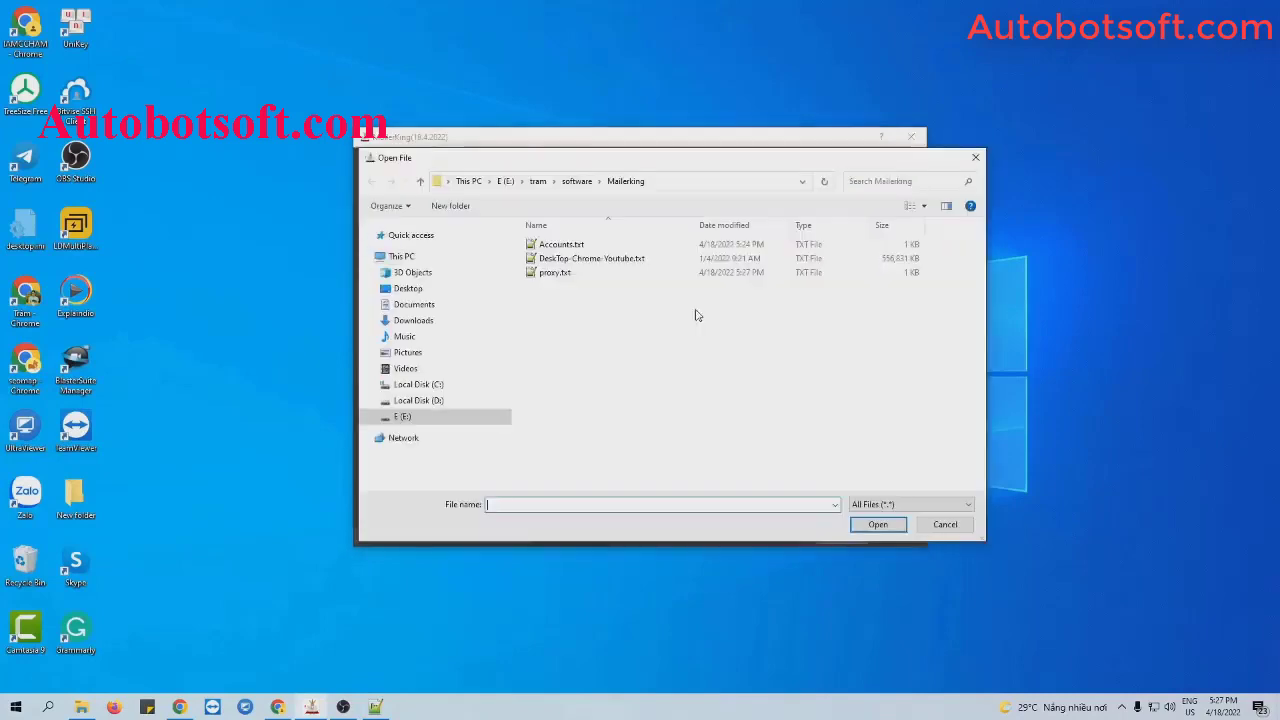
click(580, 273)
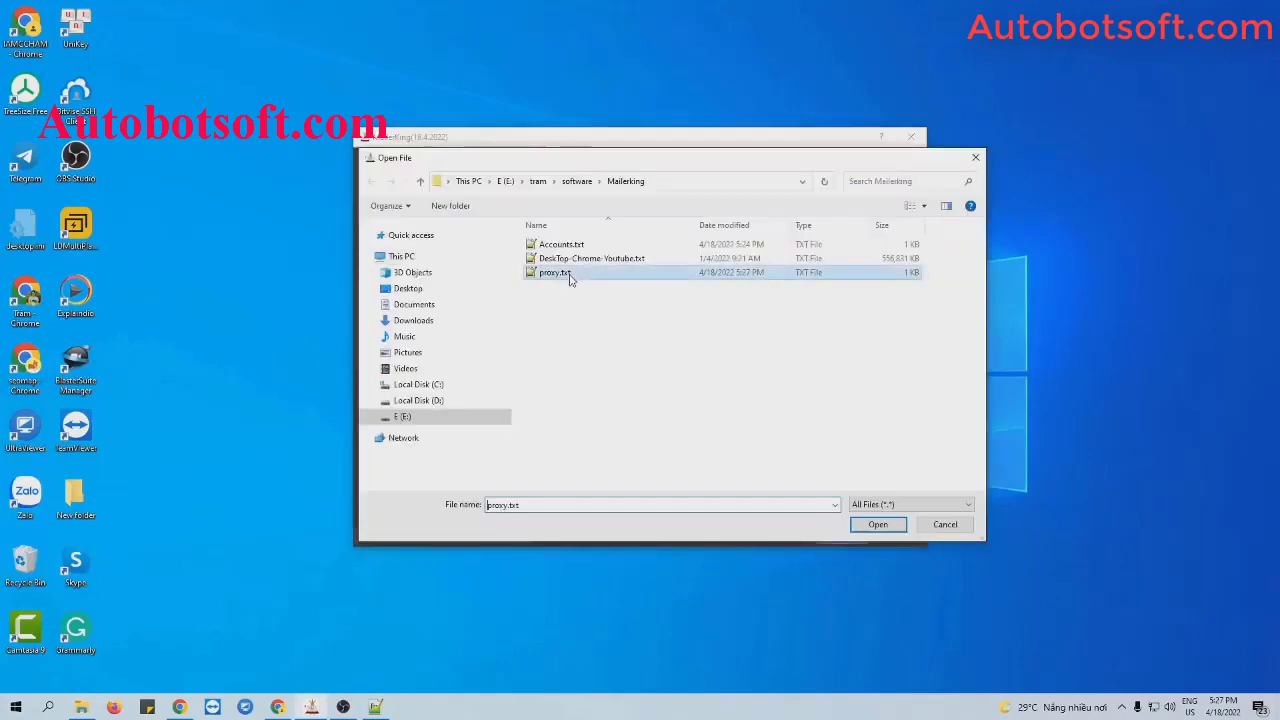
click(893, 527)
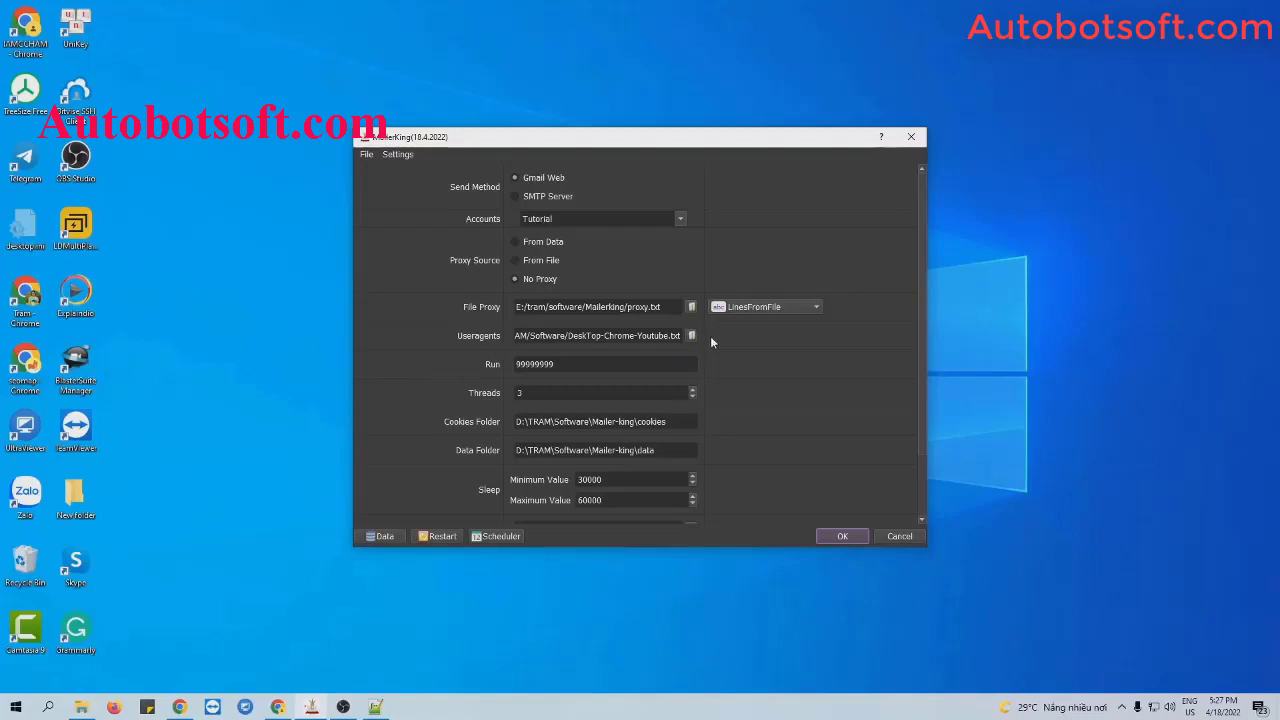
Step: Set the Useragents file to DeskTop-Chrome-Youtube.txt from the Mailerking folder
click(81, 707)
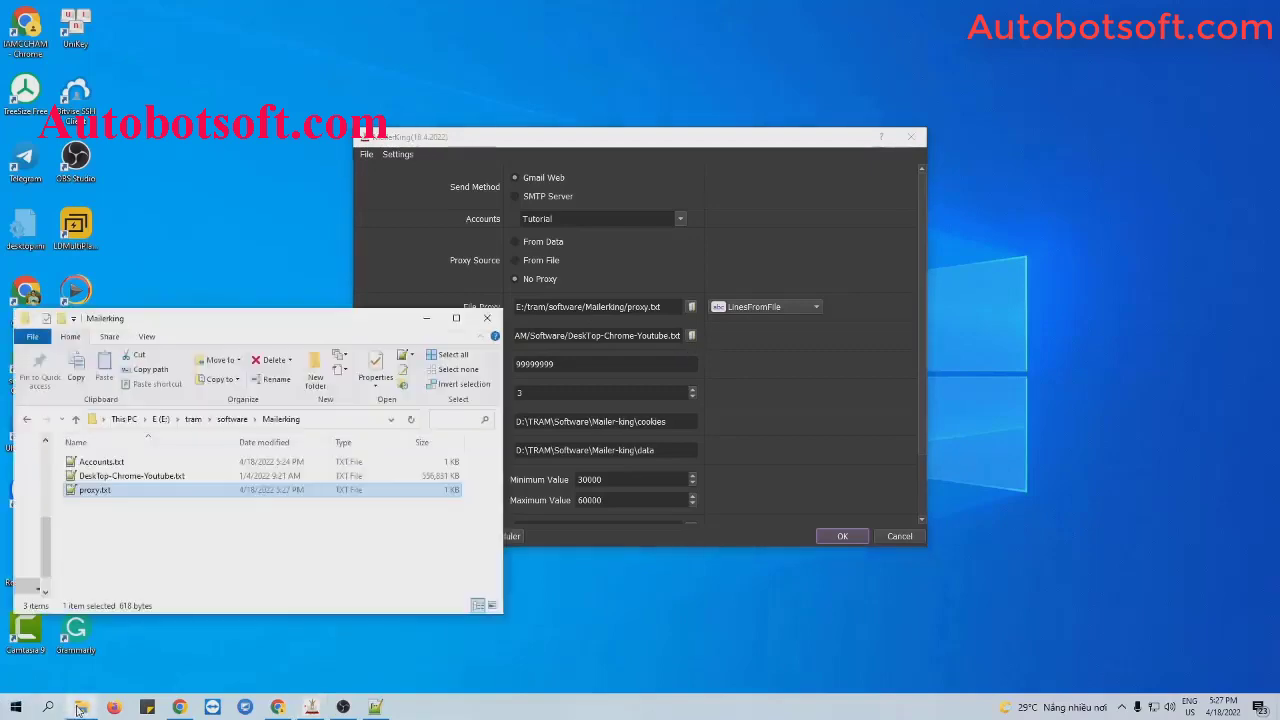
click(692, 337)
click(590, 258)
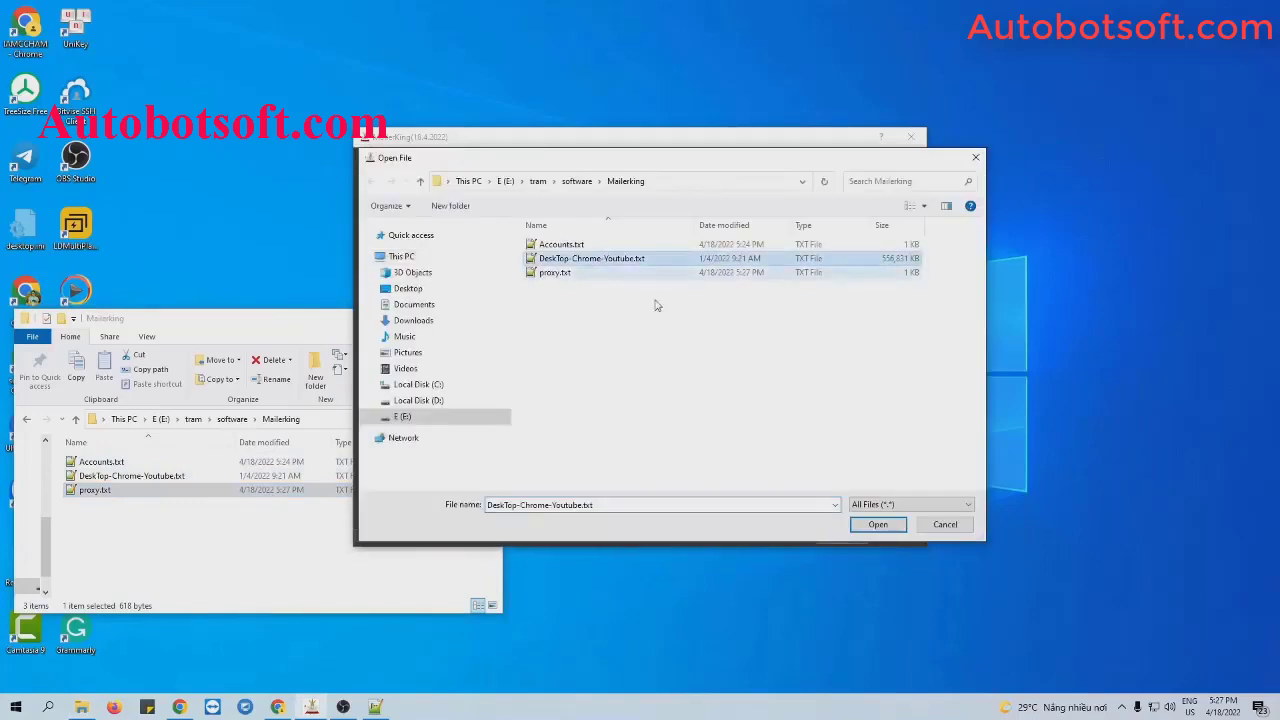
click(866, 518)
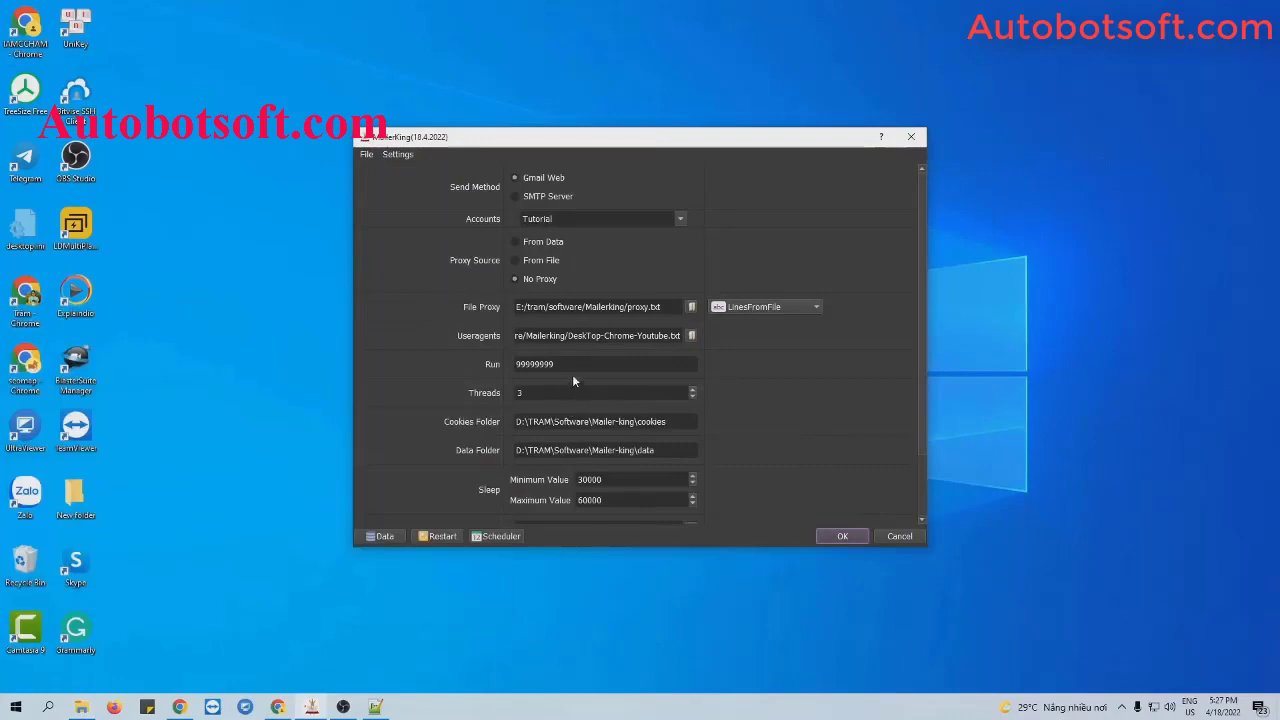
click(573, 364)
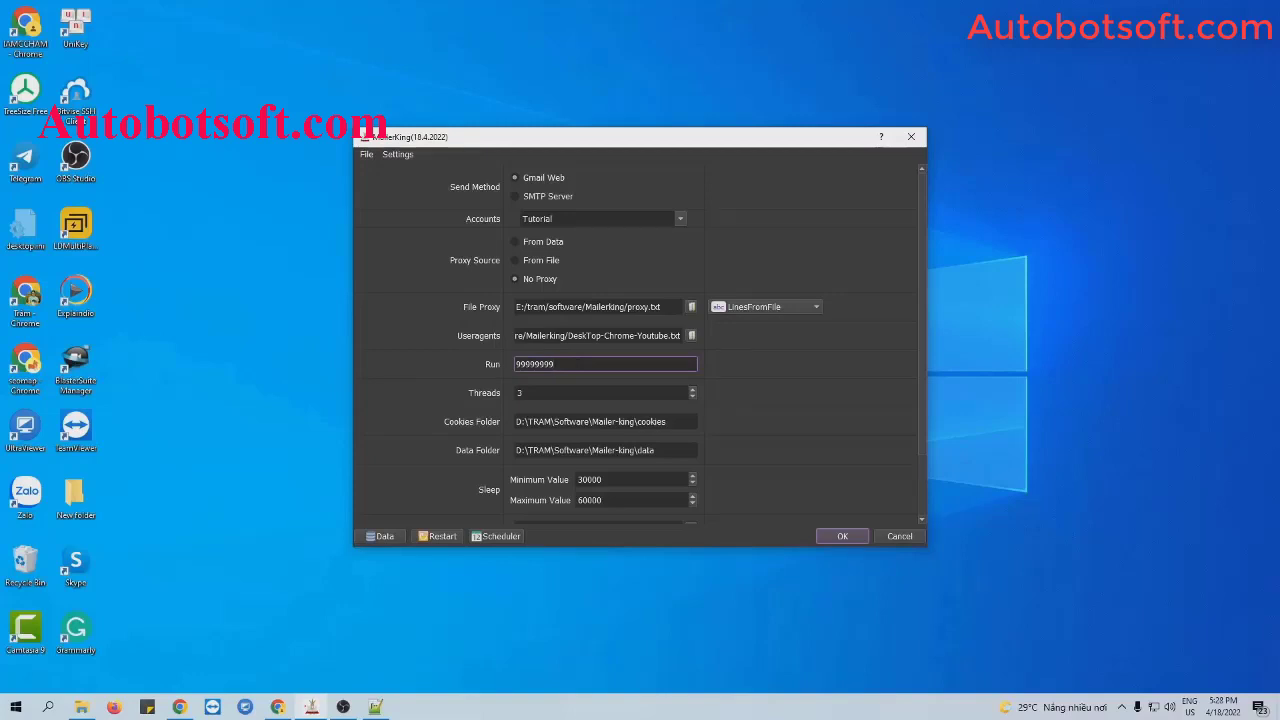
Step: Change the Run count from 99999999 to 1000 and bring the Mailerking folder window back
key(ctrl+a)
text(1000)
click(554, 391)
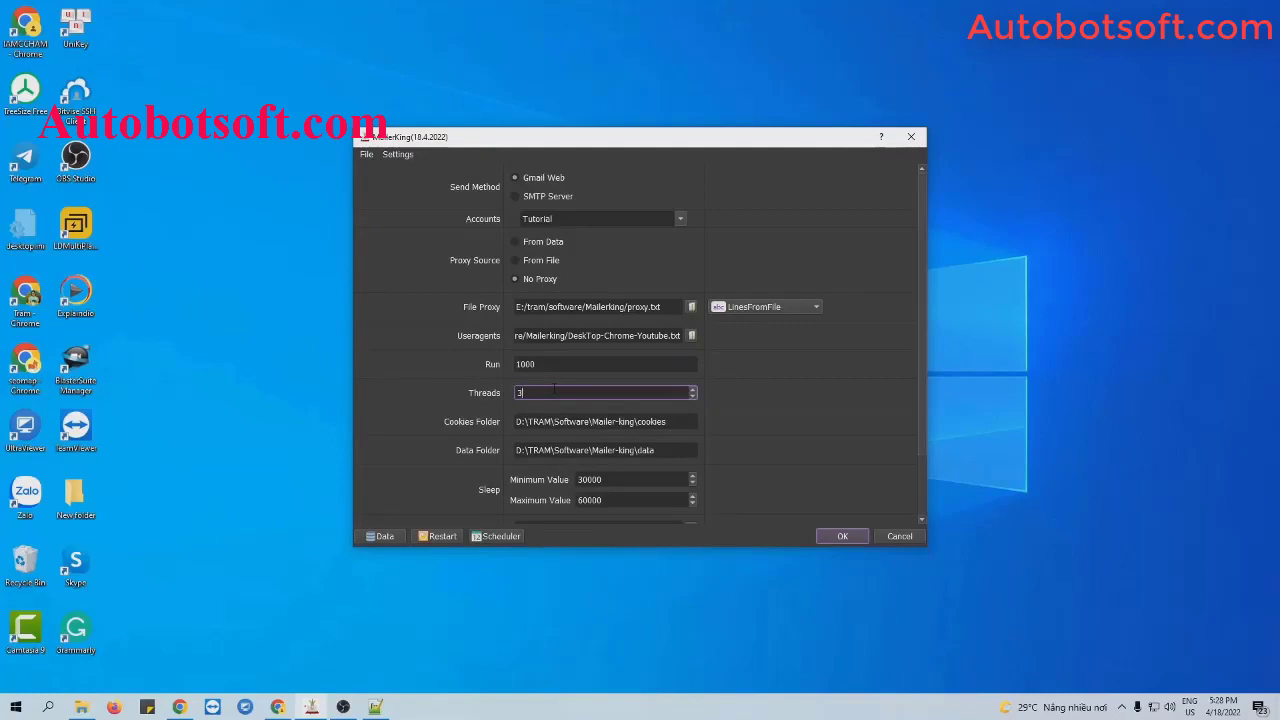
scroll(788, 395, down, 1)
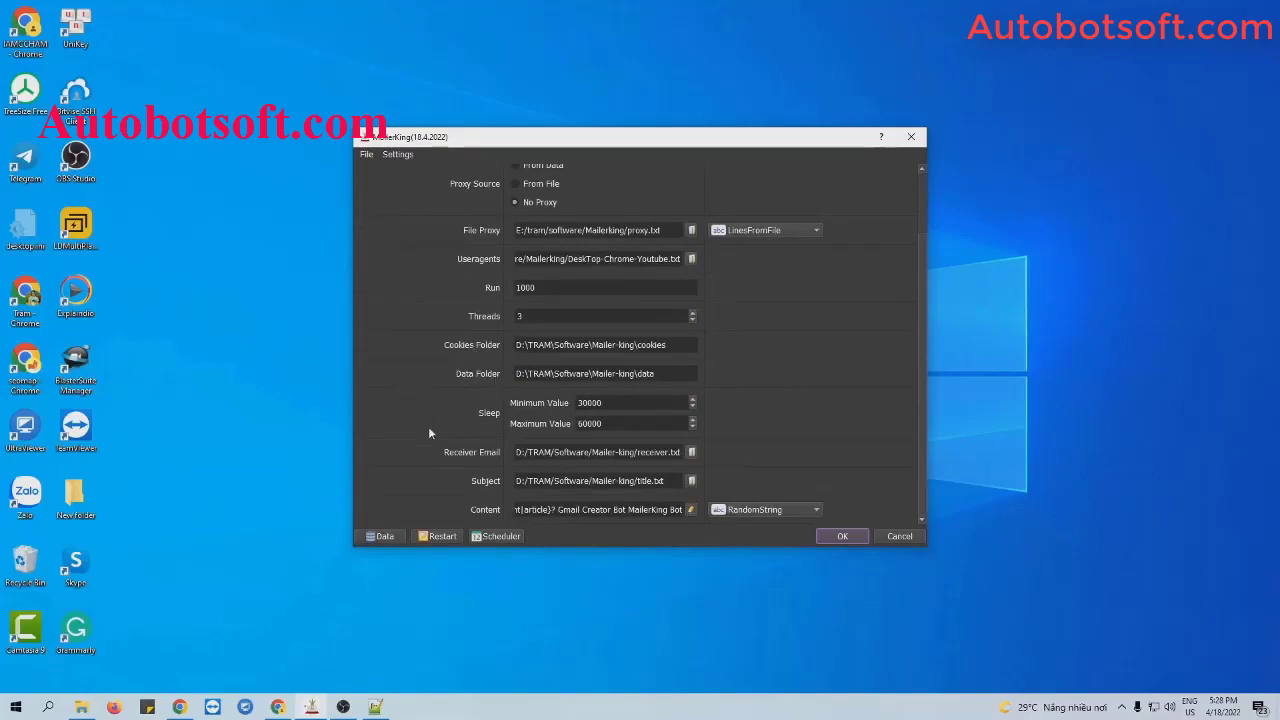
click(81, 707)
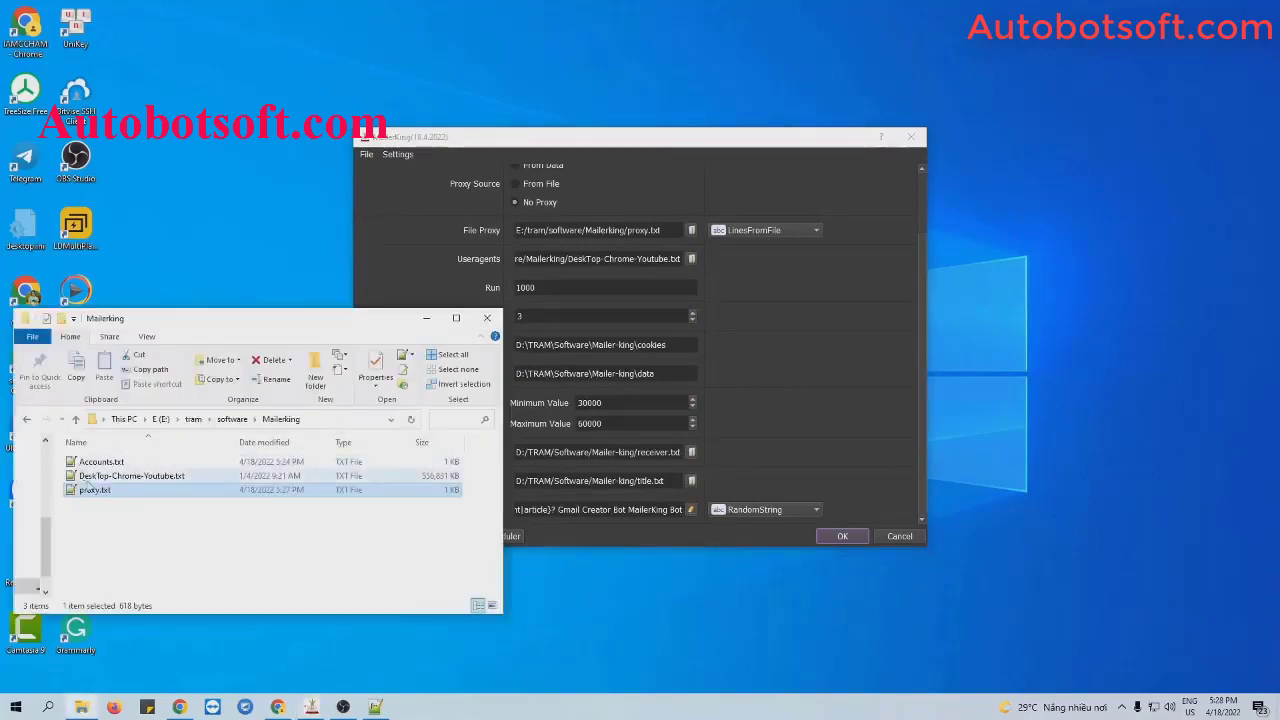
right_click(129, 526)
Step: Create a cookies folder in Mailerking and paste its path into Cookies Folder
mouse_move(172, 492)
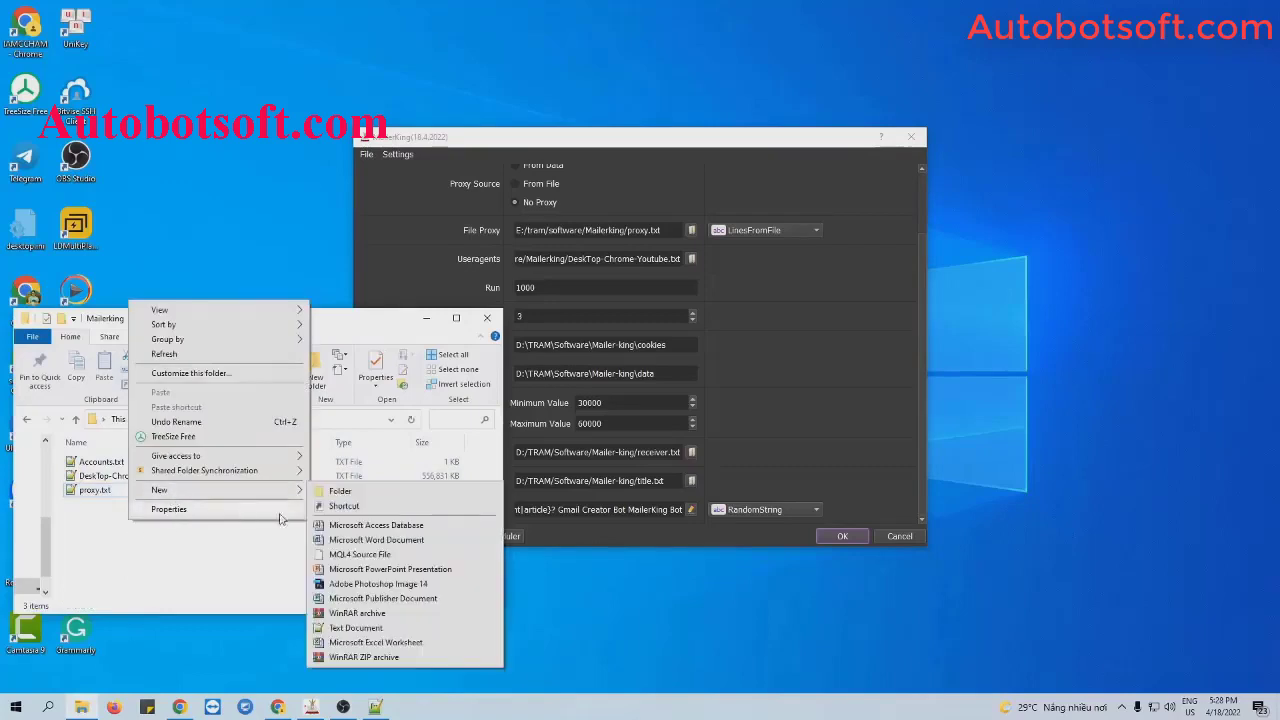
click(335, 488)
text(cookies)
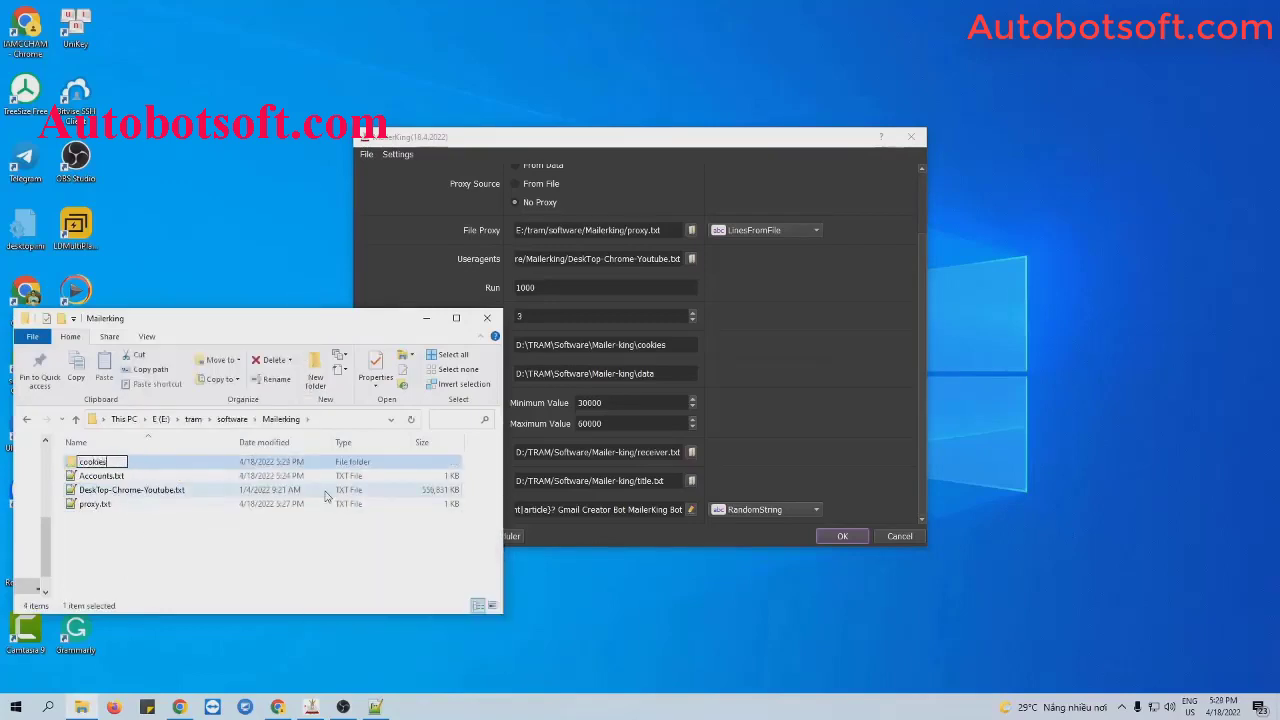
key(Return)
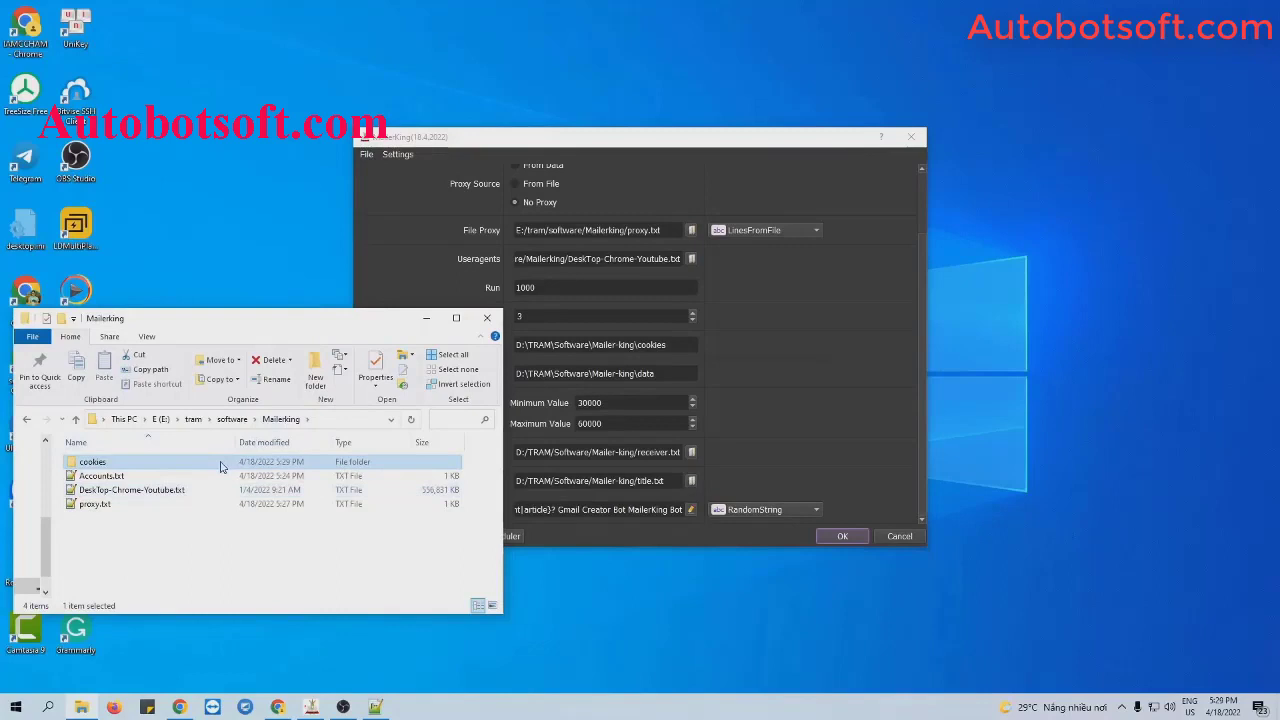
double_click(221, 466)
click(360, 418)
key(ctrl+c)
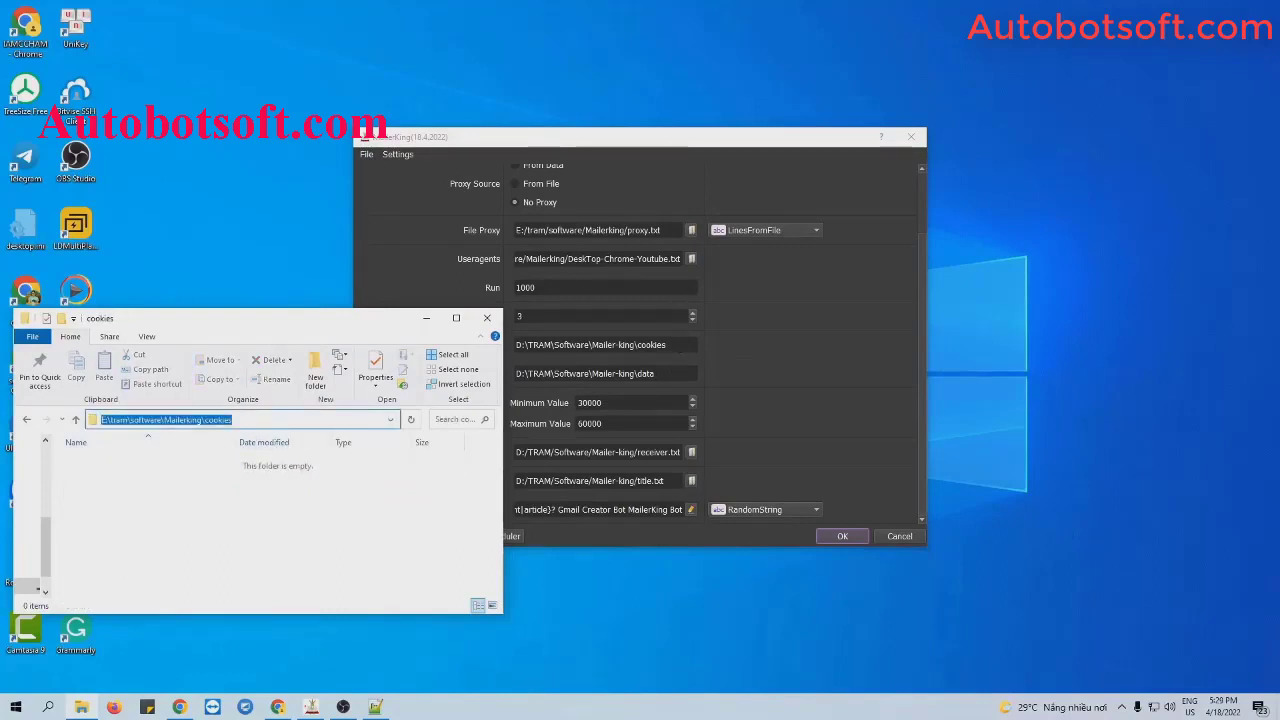
double_click(652, 344)
key(ctrl+a)
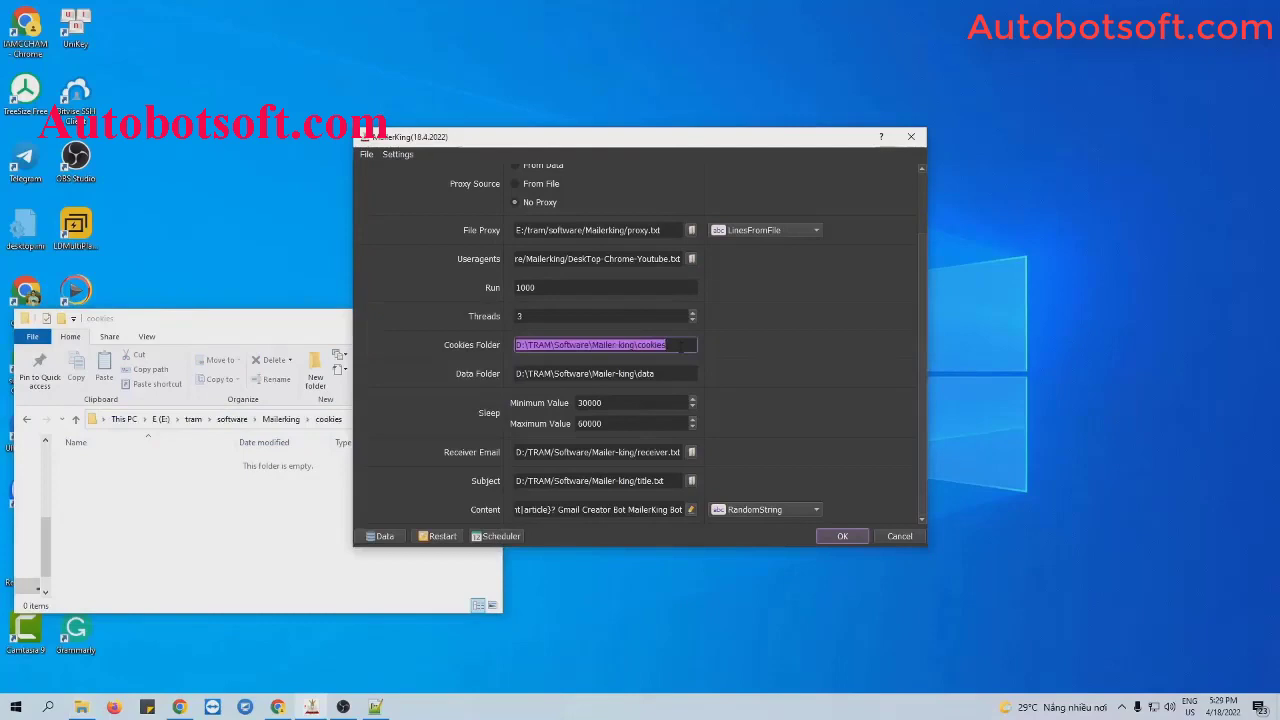
key(ctrl+v)
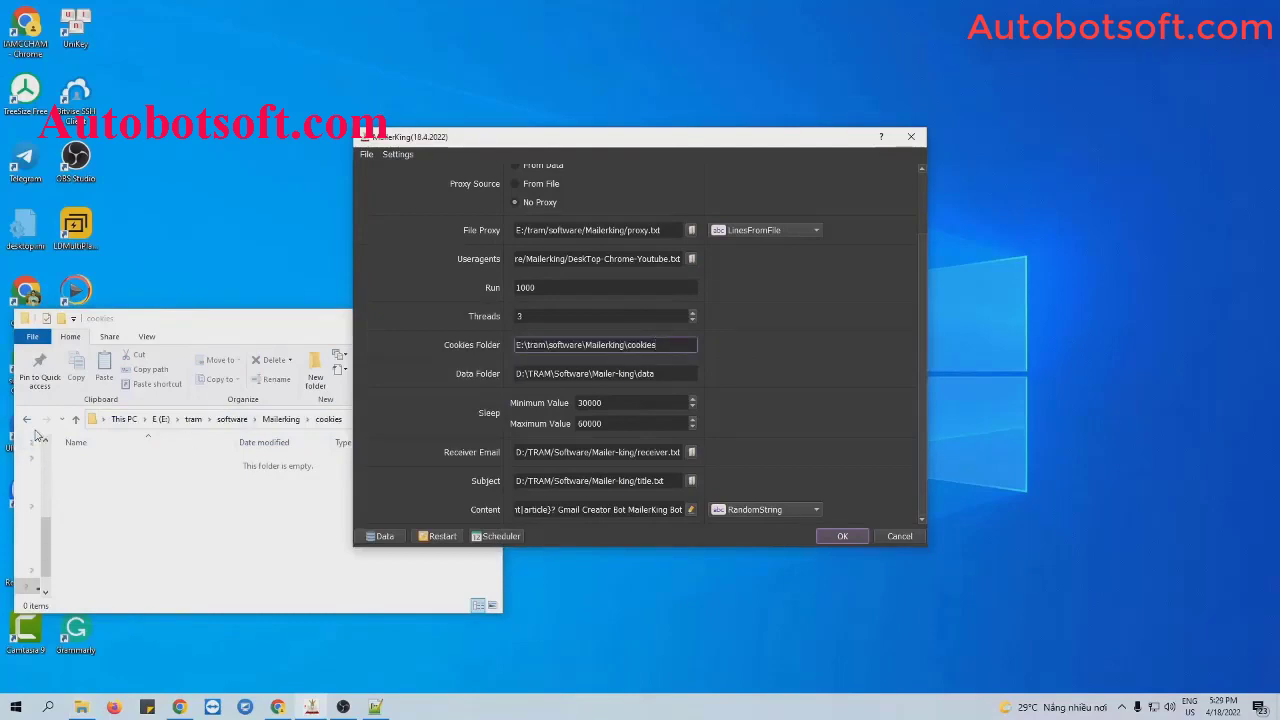
Step: Create a data folder in Mailerking and paste its path into Data Folder
right_click(178, 540)
mouse_move(224, 513)
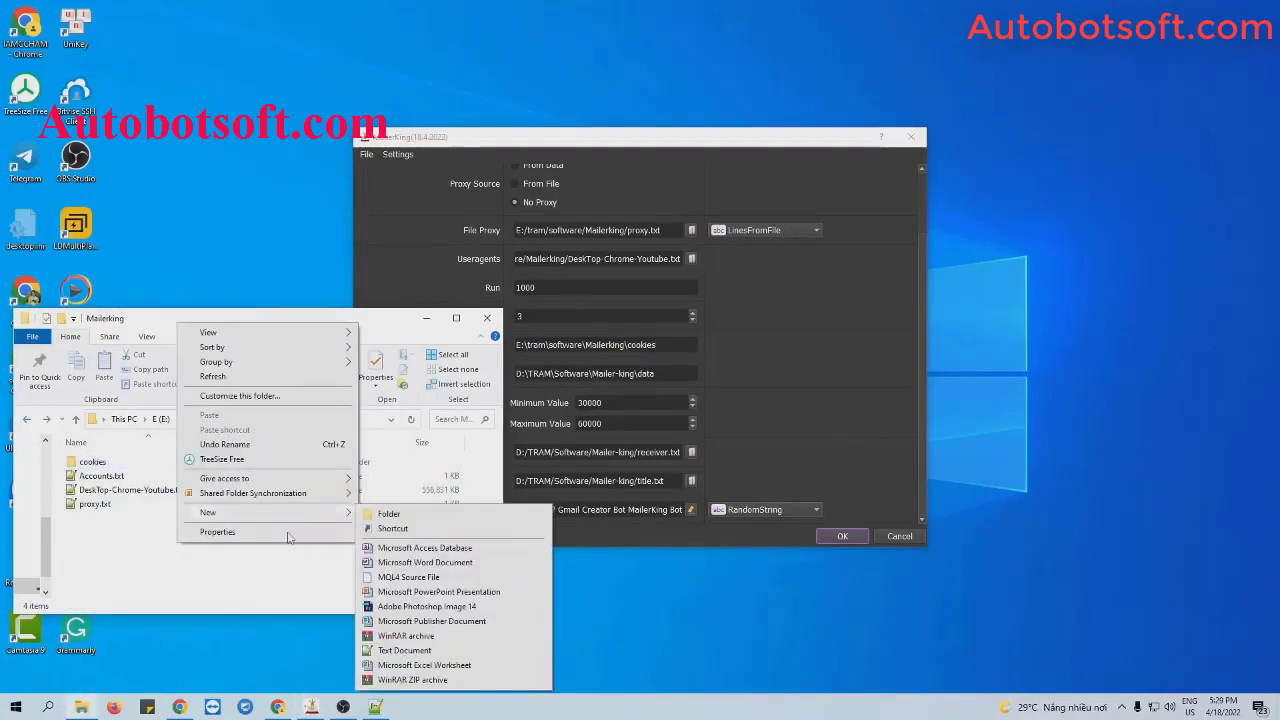
click(400, 514)
text(d)
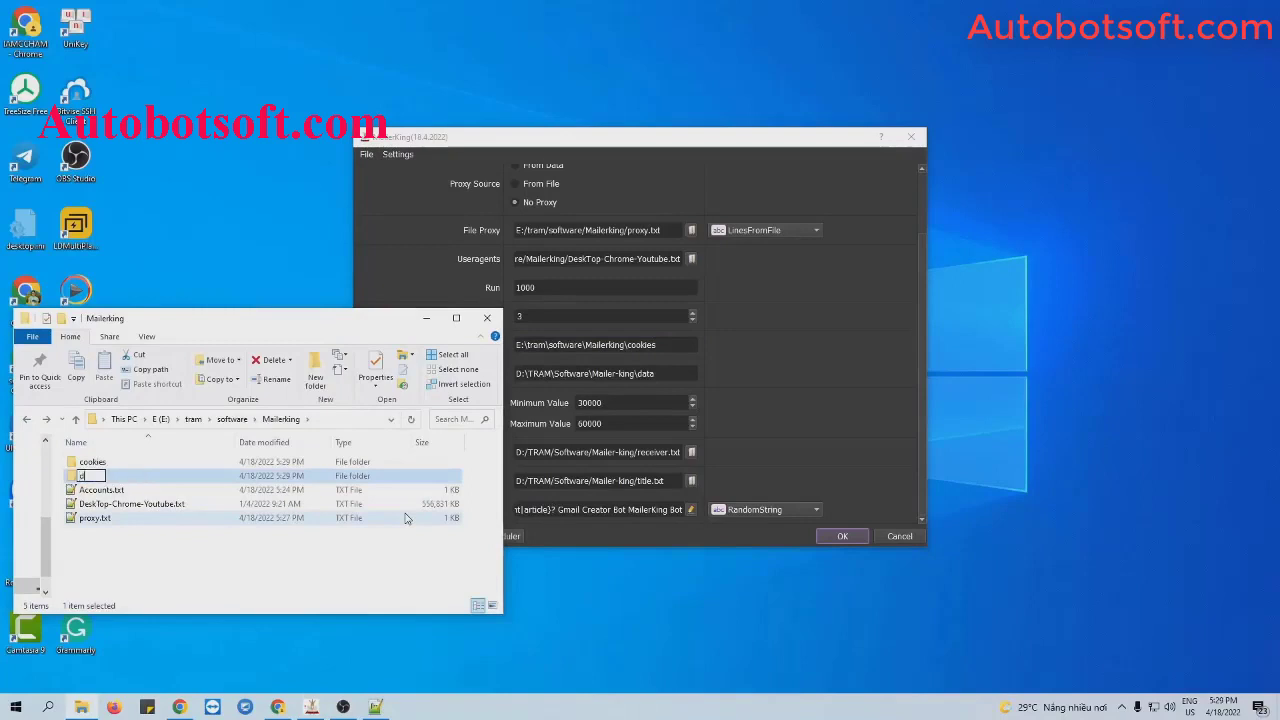
text(ata)
key(Return)
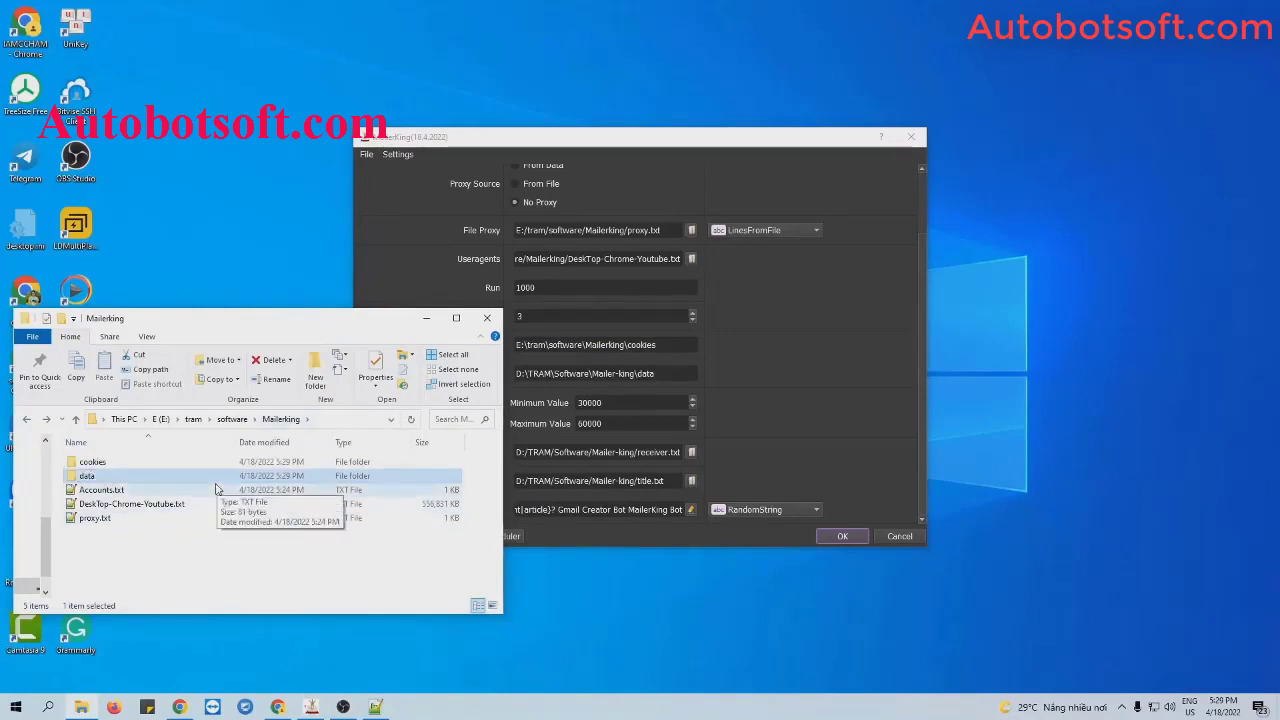
double_click(223, 476)
click(352, 420)
key(ctrl+c)
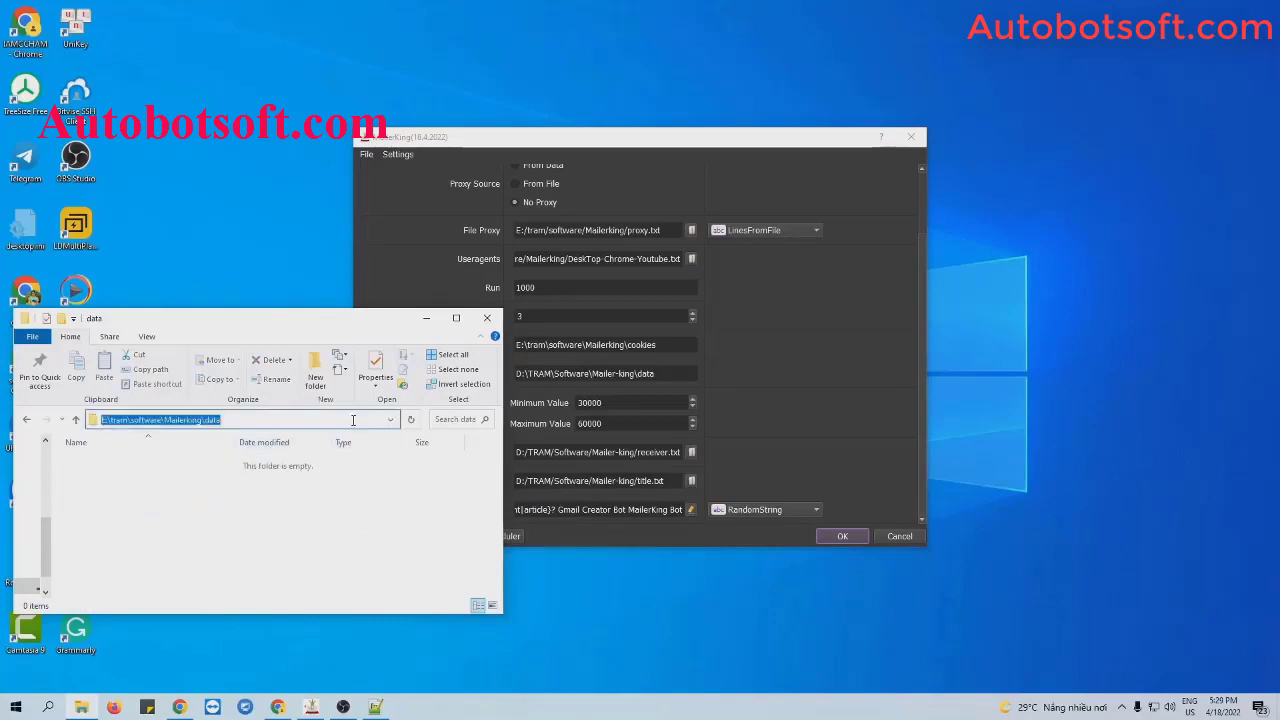
click(426, 318)
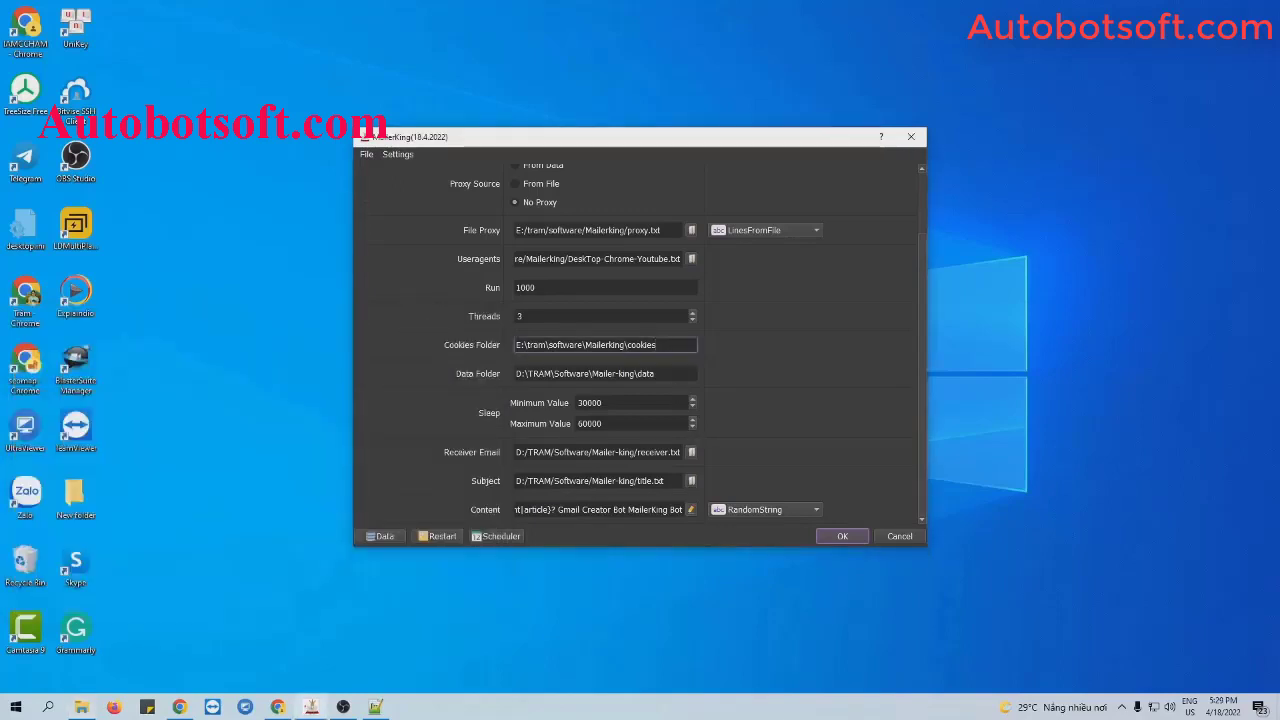
key(Tab)
key(ctrl+v)
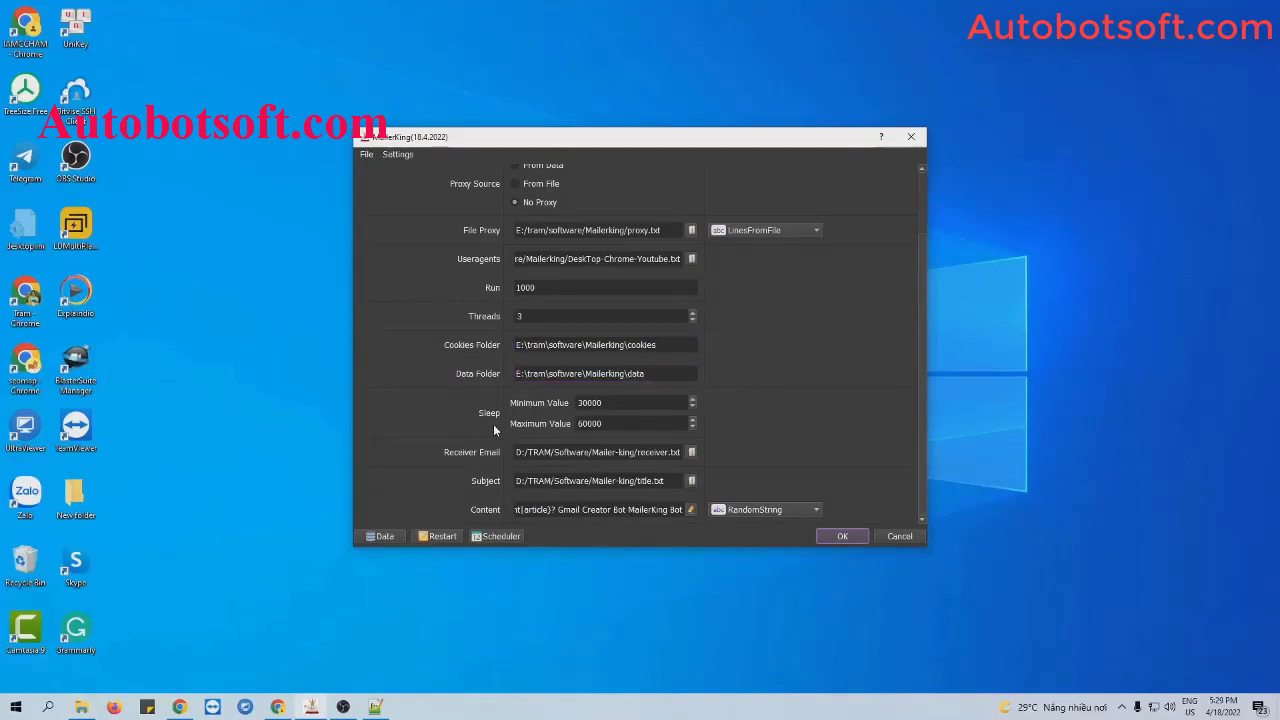
Step: Change the Sleep minimum from 30000 to 3000 and the maximum from 60000 to 5000
click(629, 403)
click(629, 423)
drag(605, 402, 554, 402)
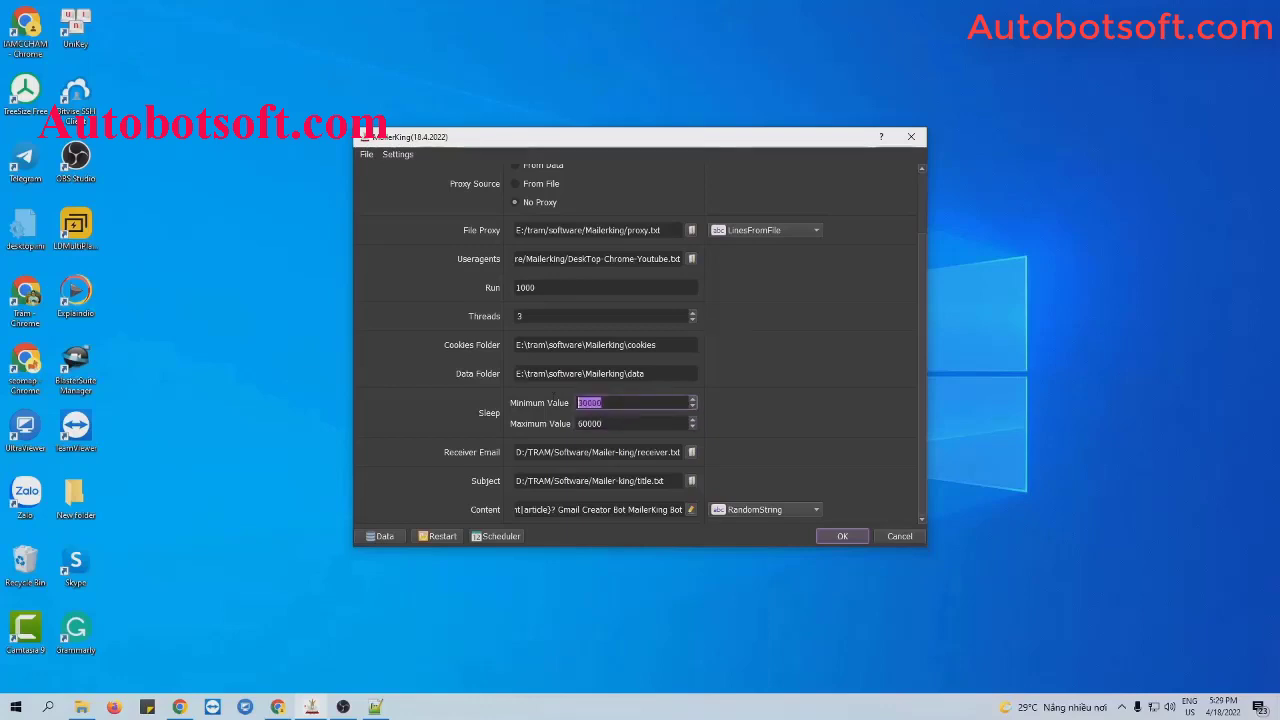
text(3000)
drag(610, 423, 550, 424)
text(5000)
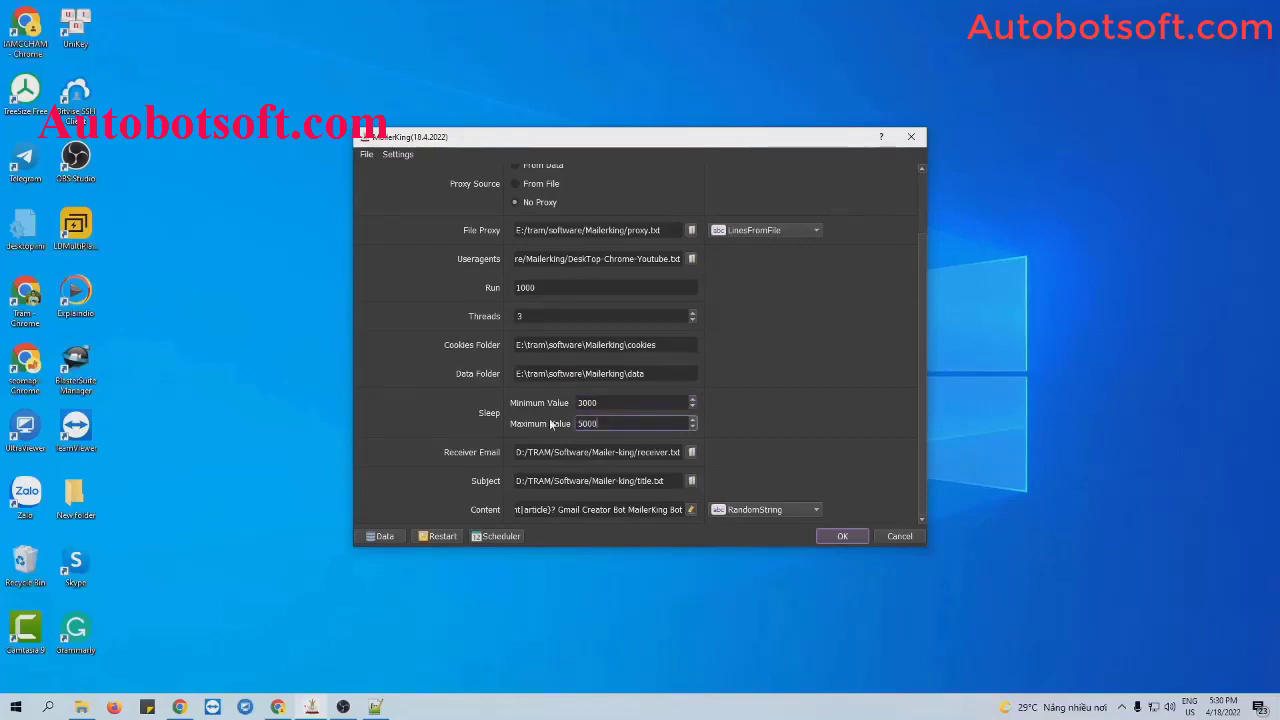
click(761, 408)
Step: Create a new text document named receiver.txt in the Mailerking folder
click(80, 707)
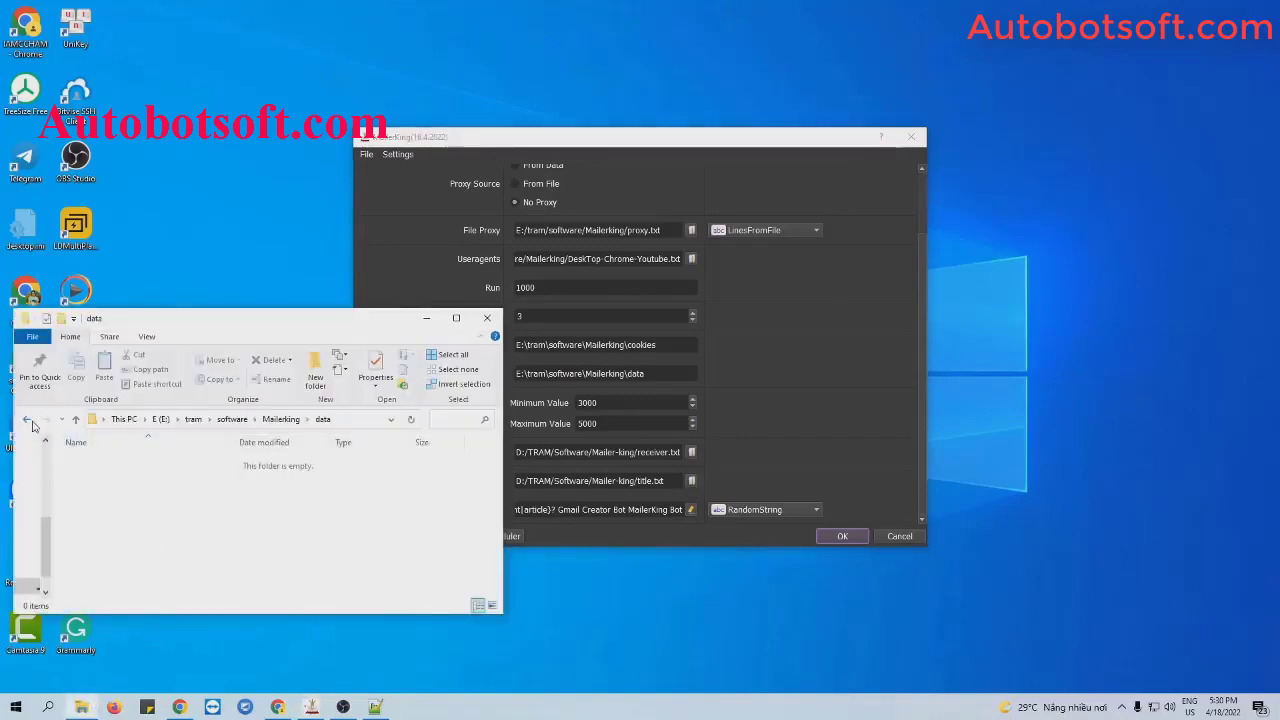
click(30, 420)
right_click(138, 521)
mouse_move(194, 506)
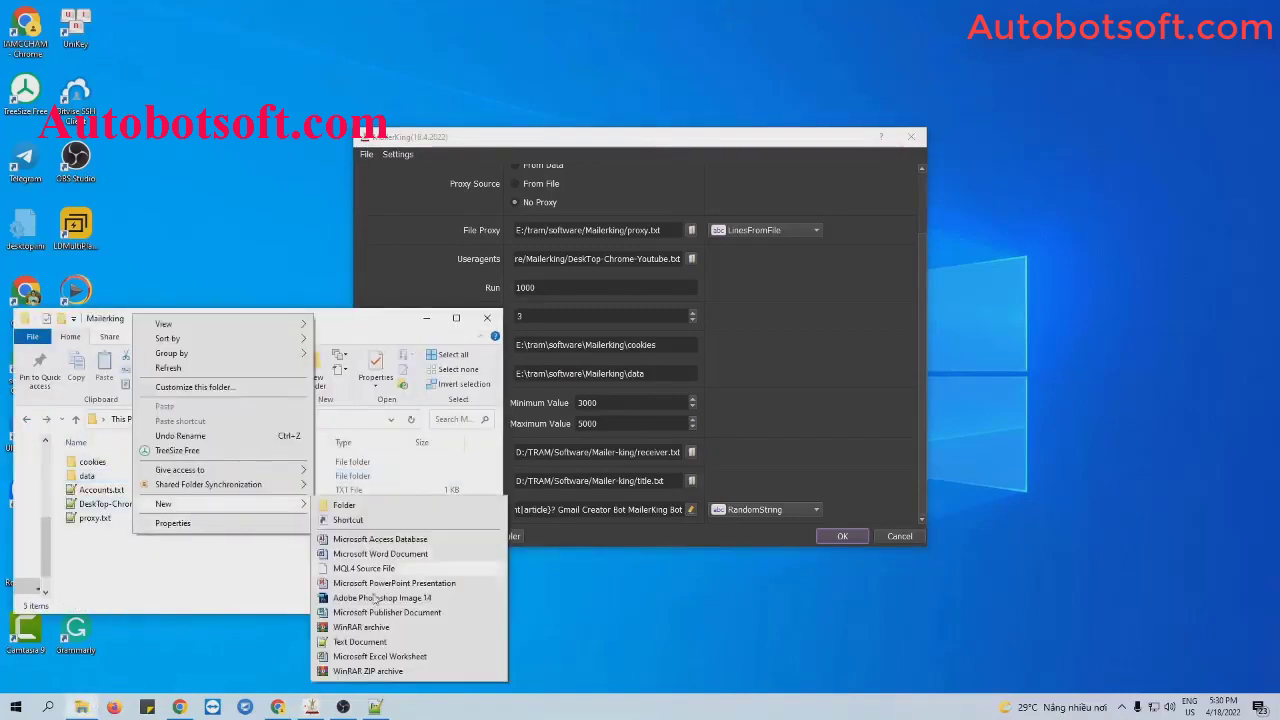
click(378, 643)
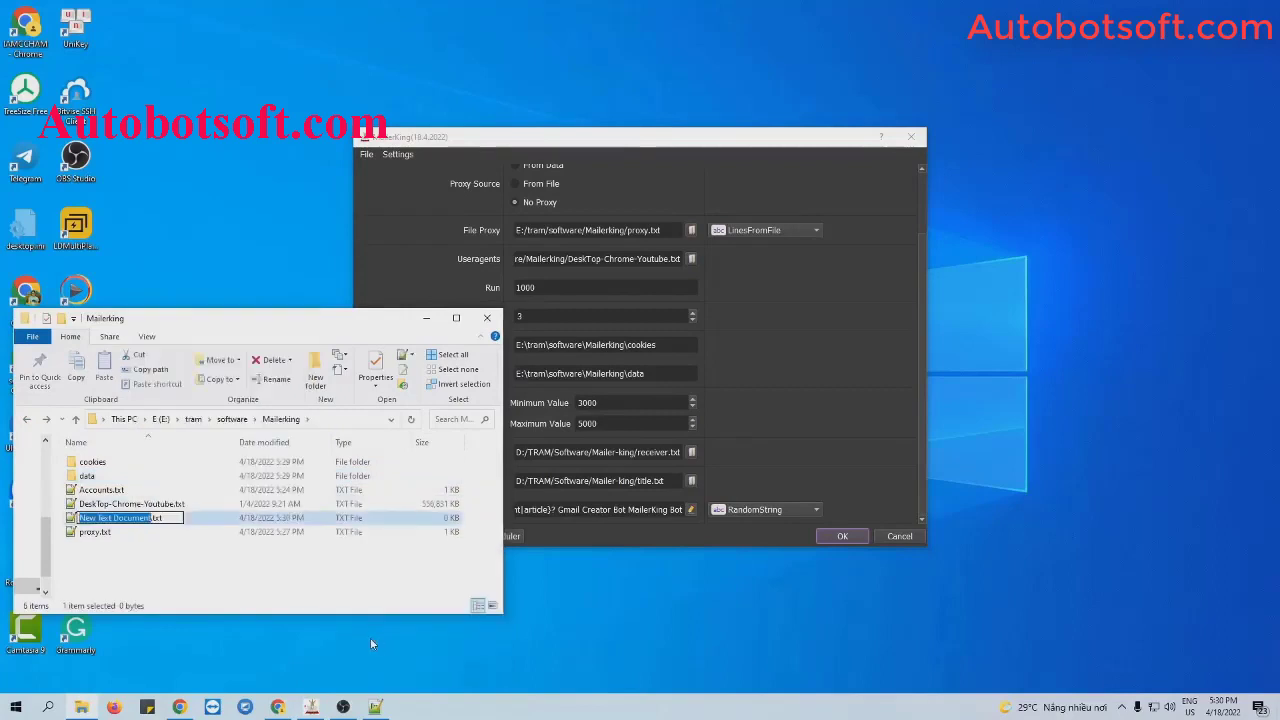
text(rec)
text(e)
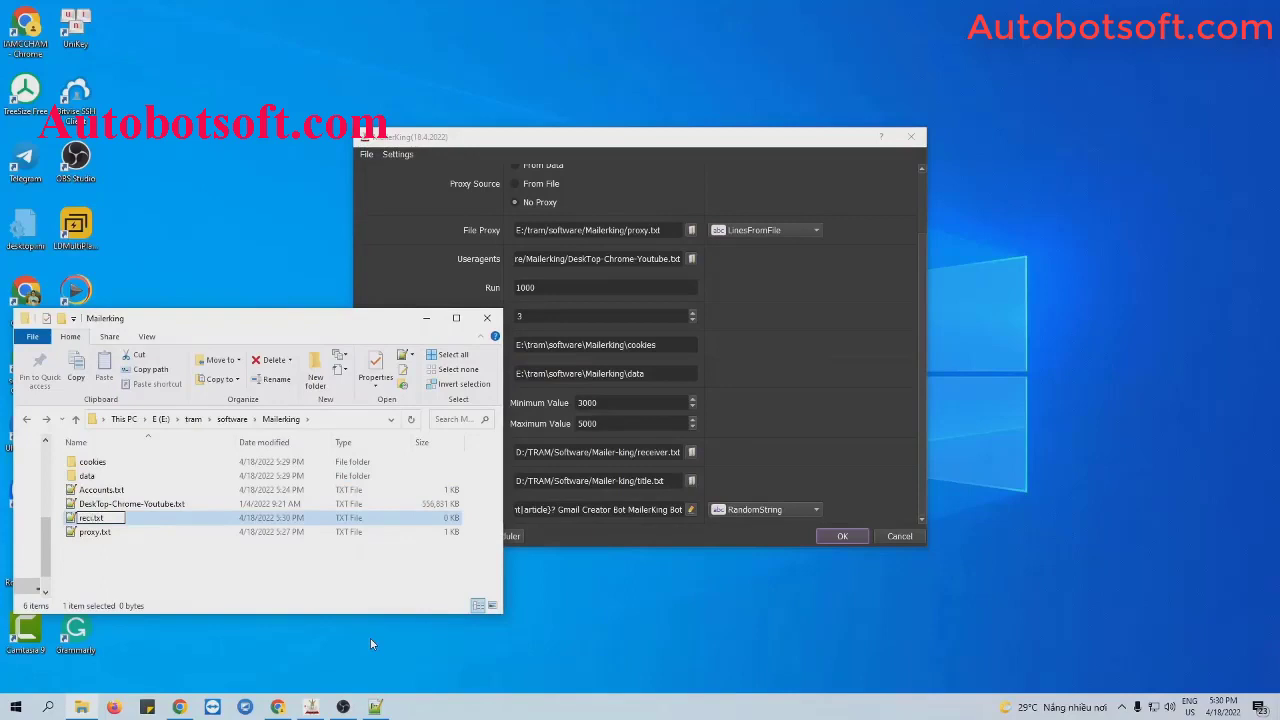
text(iver)
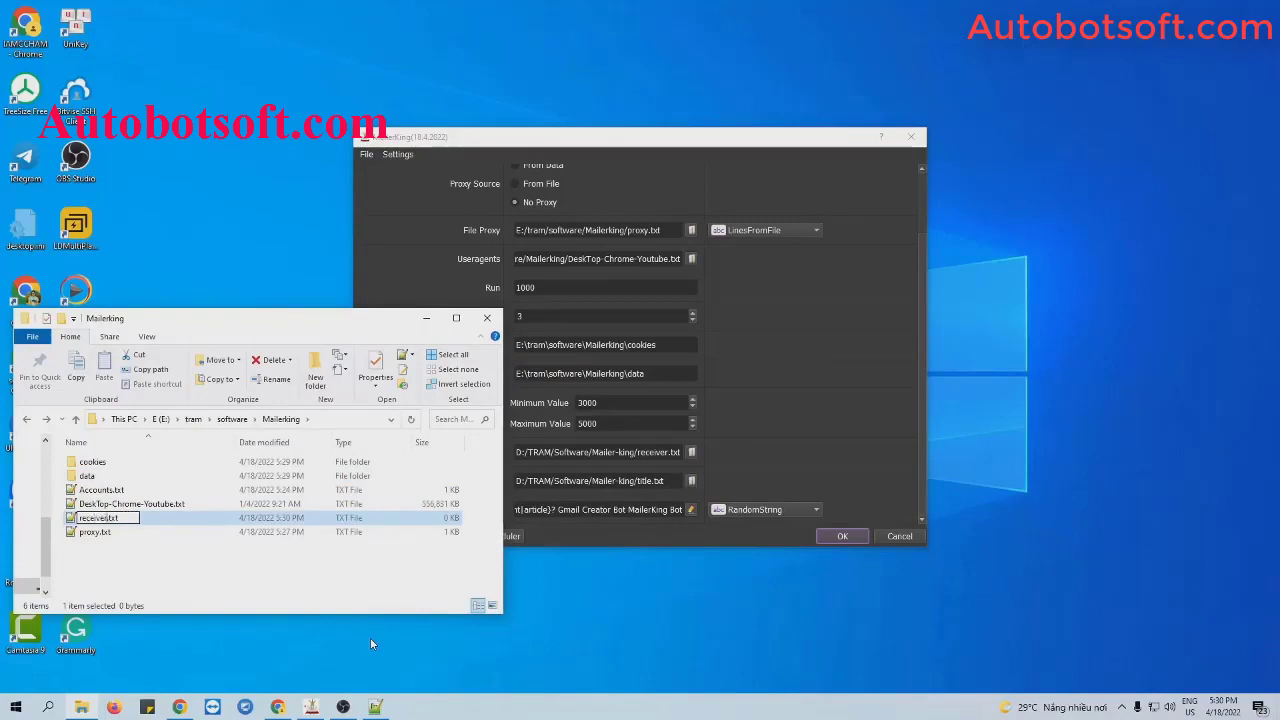
key(Return)
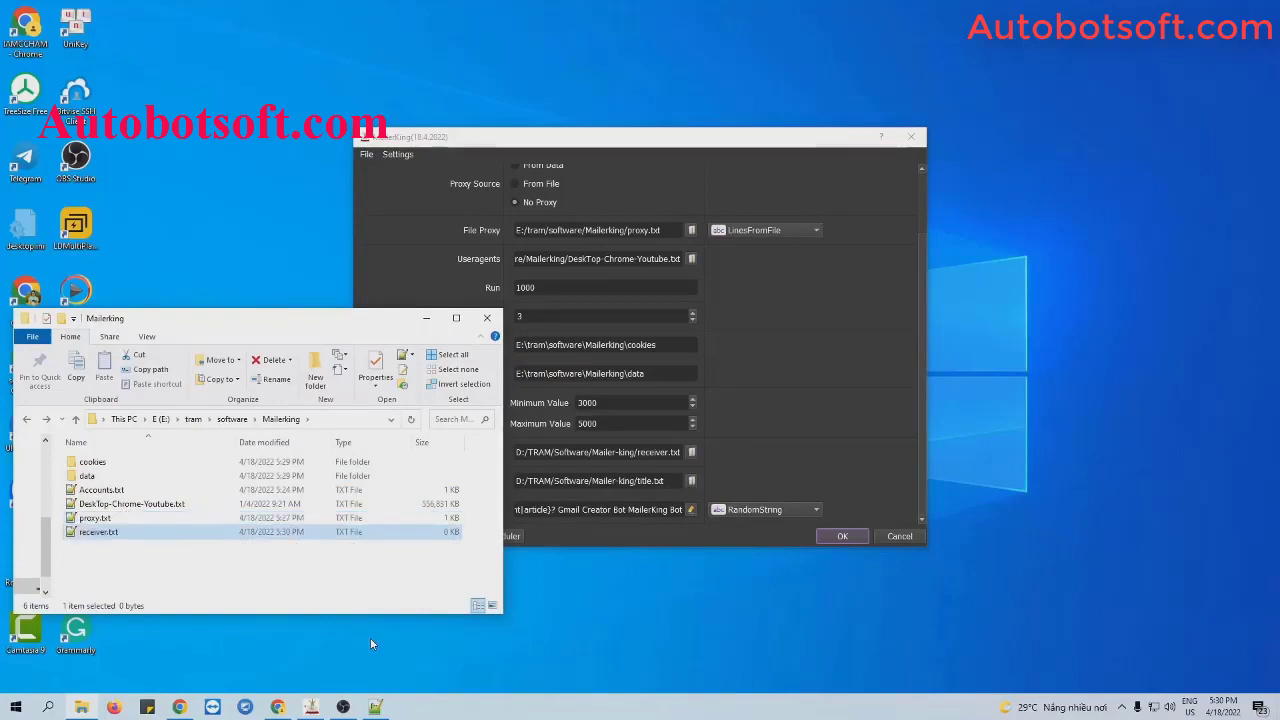
Step: Paste the three recipient e-mail addresses into receiver.txt in Notepad++ and save it
double_click(196, 532)
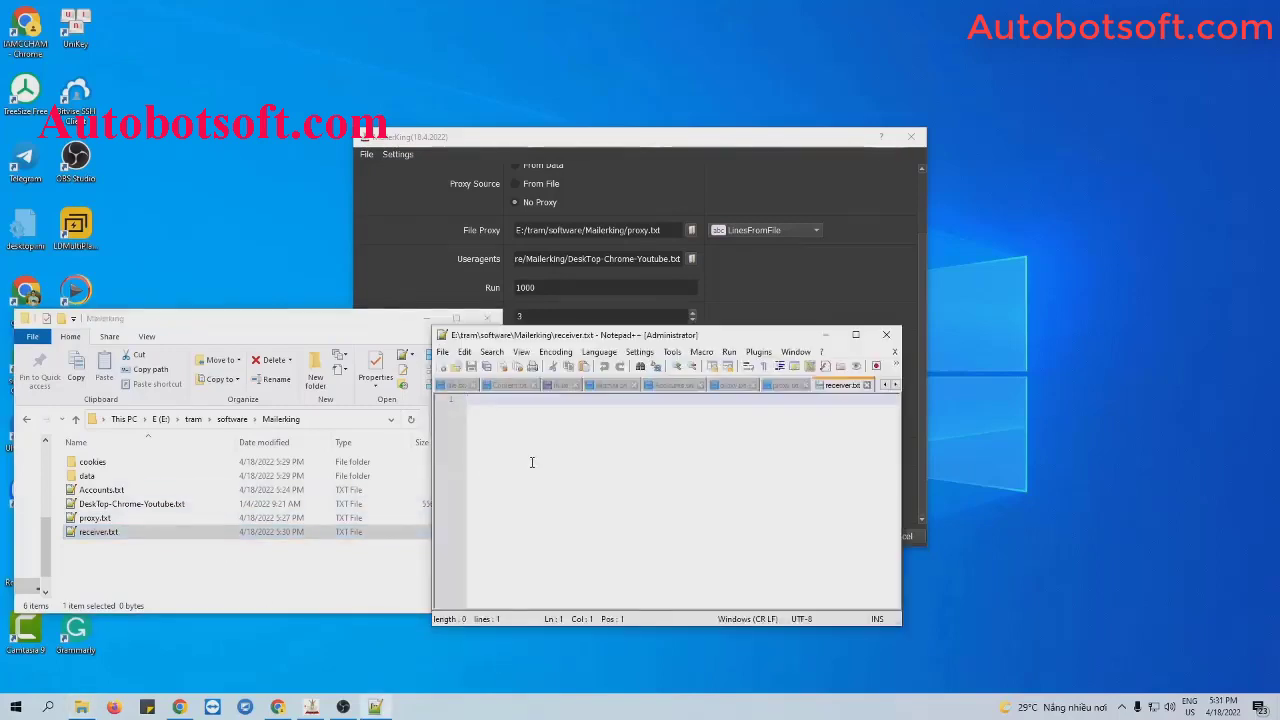
key(ctrl+v)
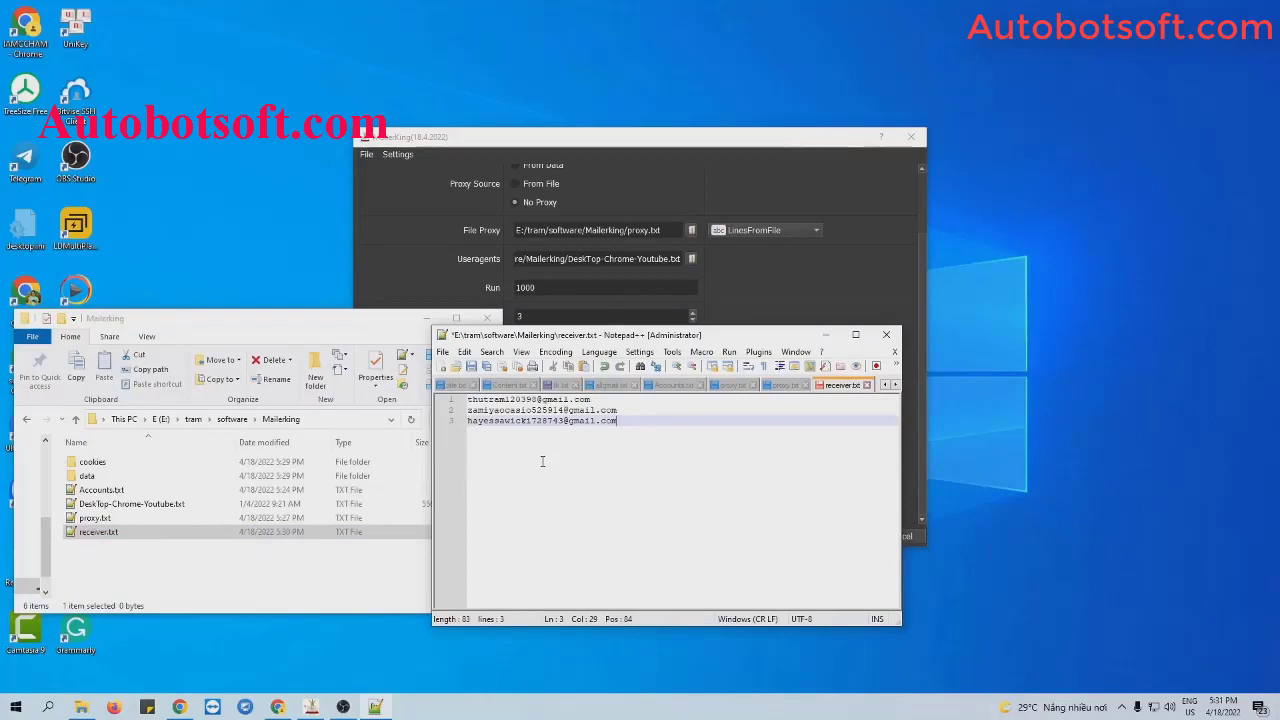
click(487, 367)
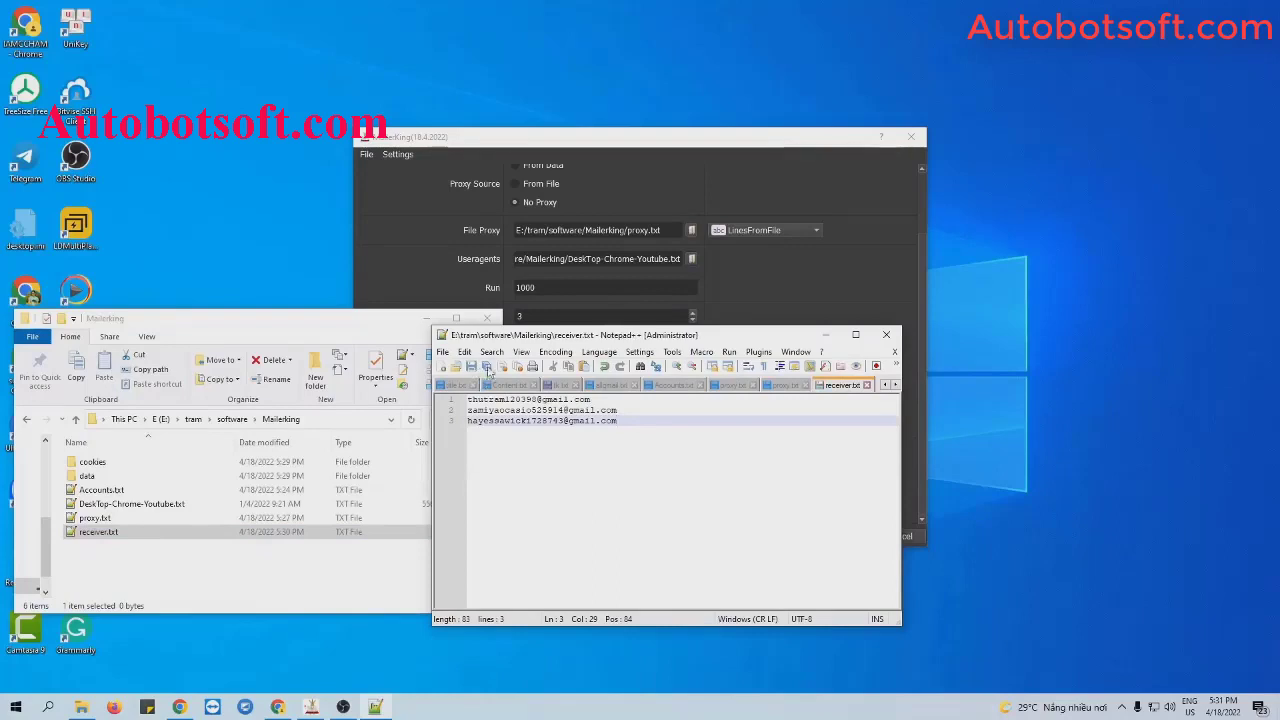
click(825, 334)
click(427, 318)
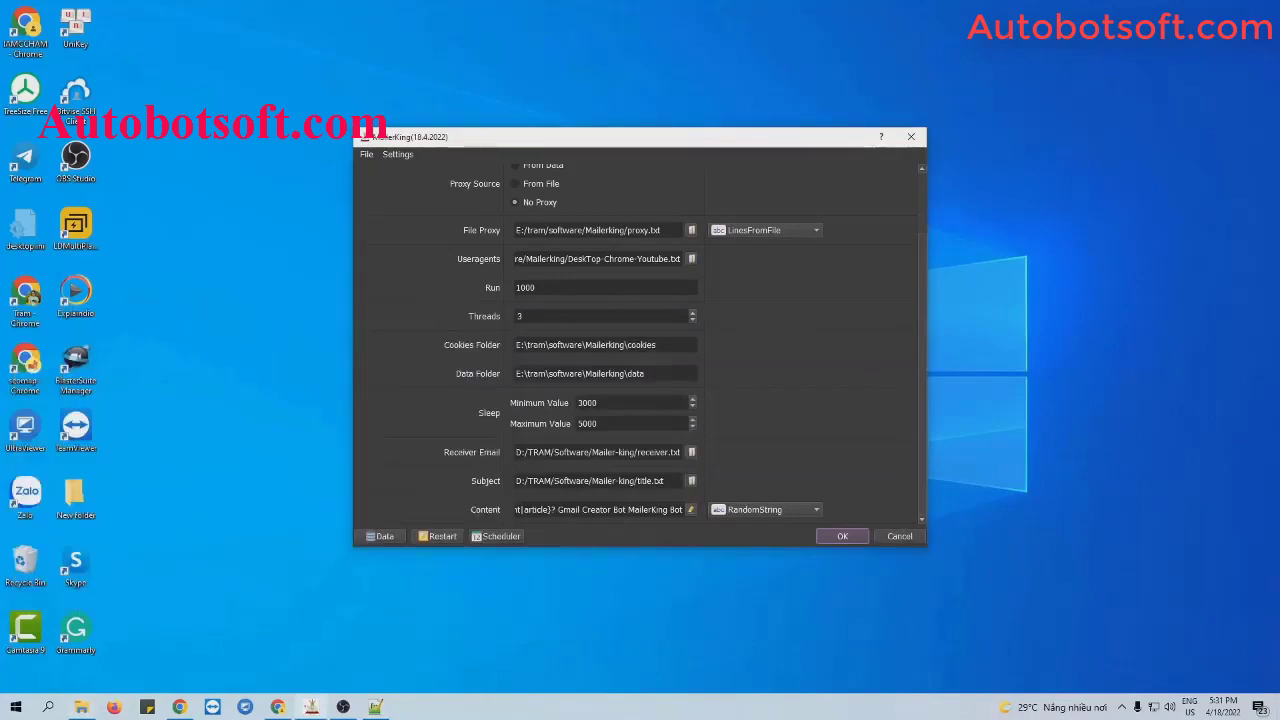
Step: Set the Receiver Email file to E:/tram/software/Mailerking/receiver.txt, replacing the old D:/TRAM path
click(691, 453)
click(558, 314)
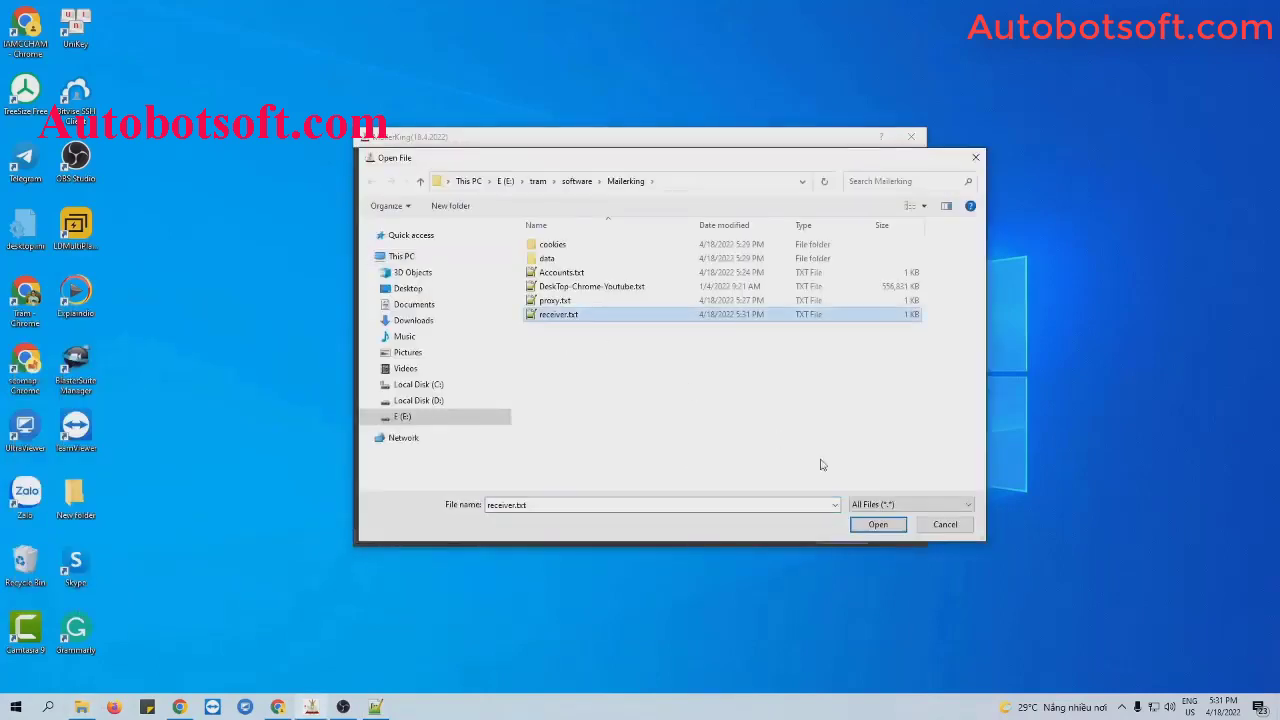
click(877, 524)
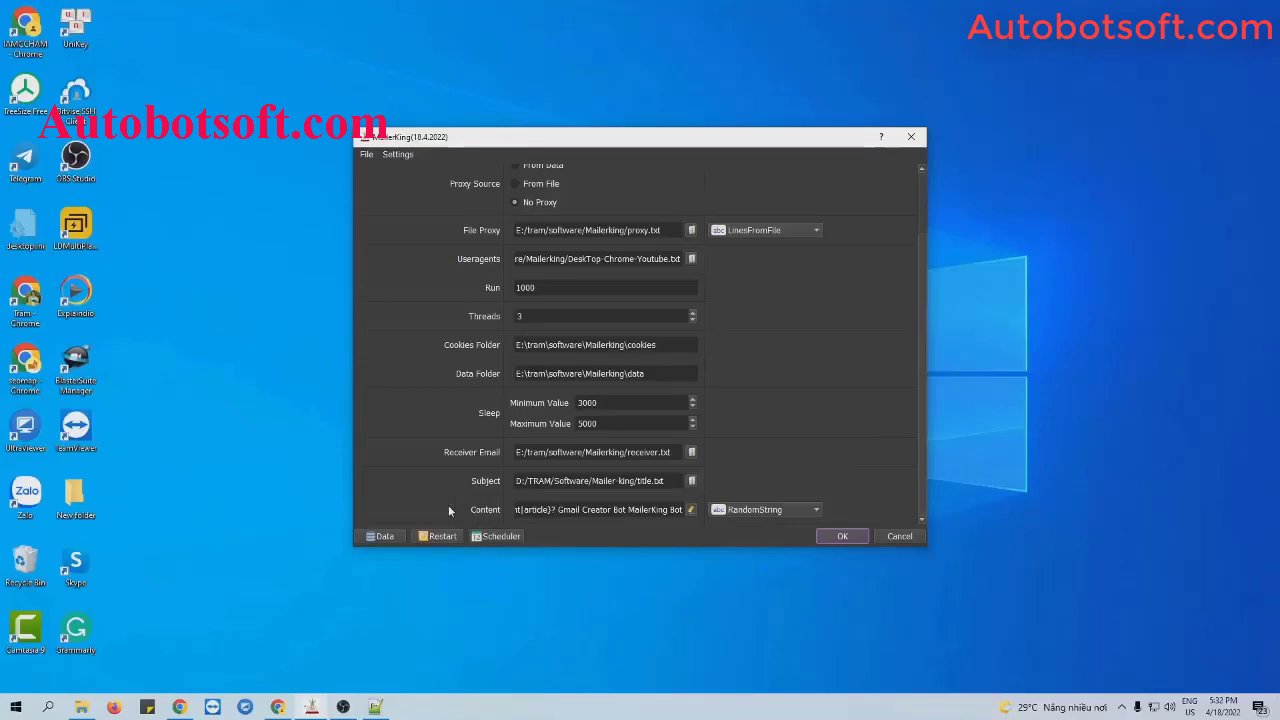
Step: Create a new text document named subject.txt in the Mailerking folder
click(82, 707)
right_click(152, 554)
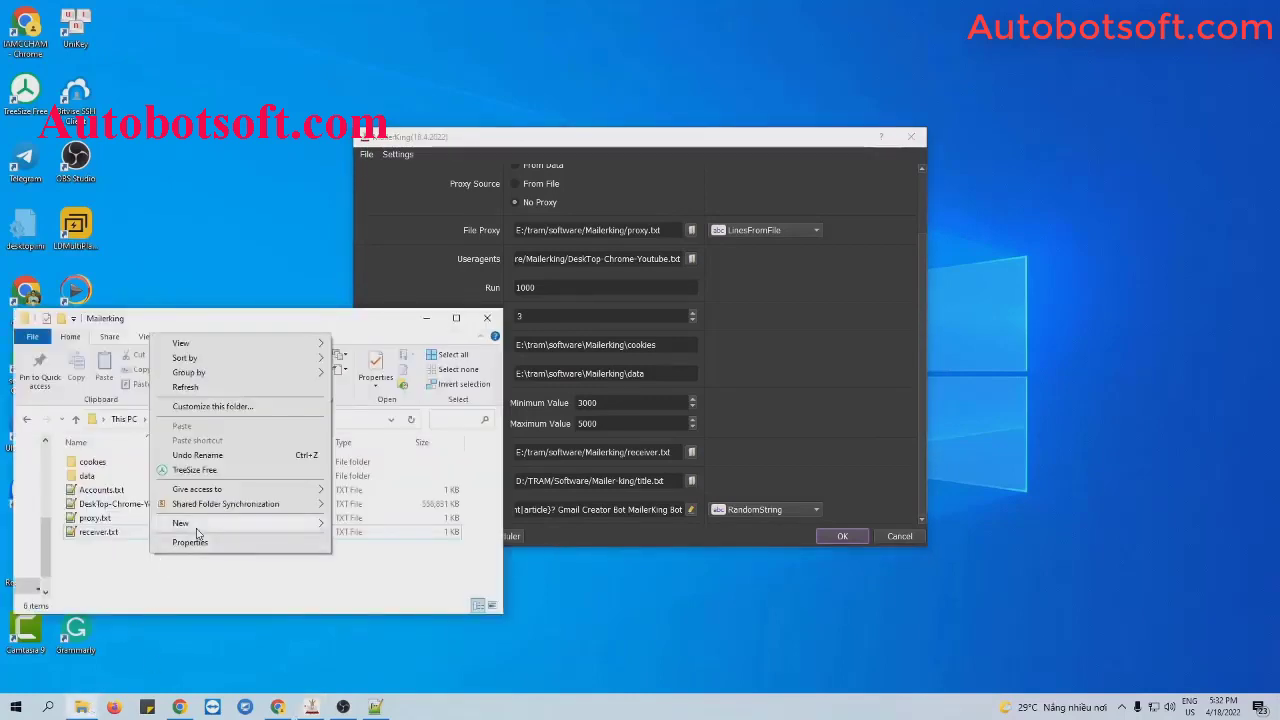
mouse_move(198, 526)
click(373, 658)
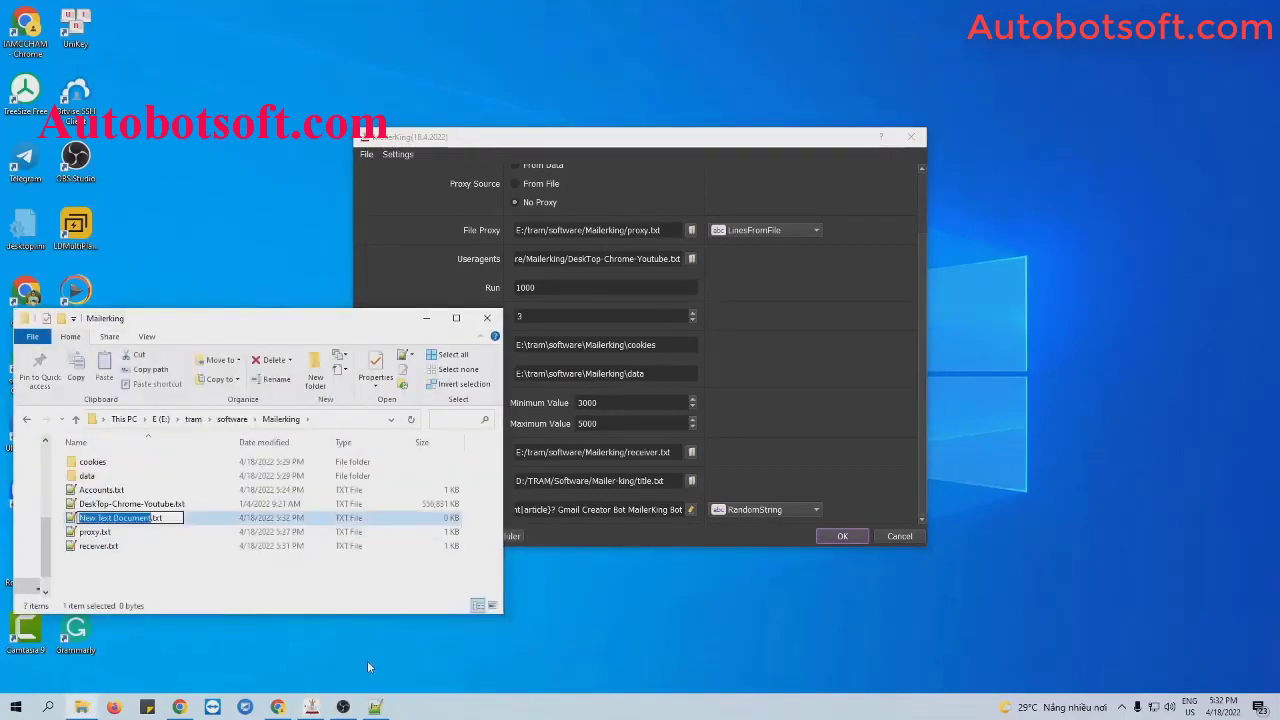
text(subject)
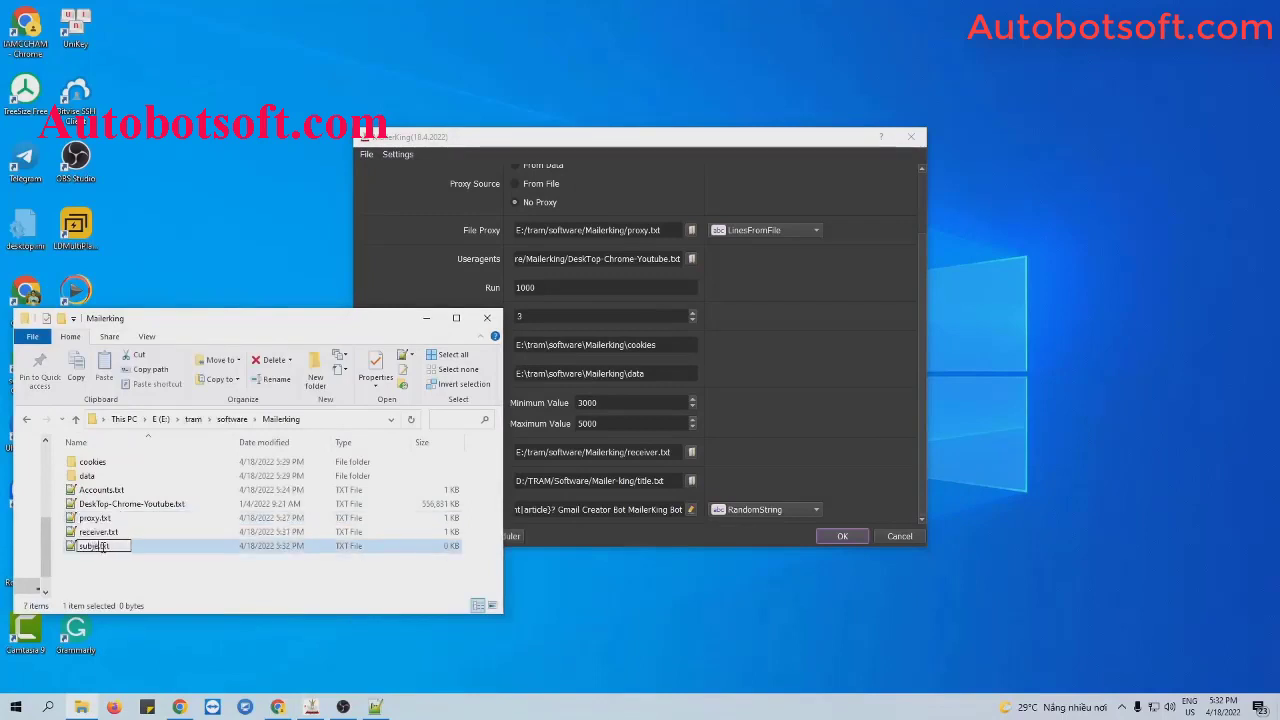
text(.txt)
key(Return)
key(Return)
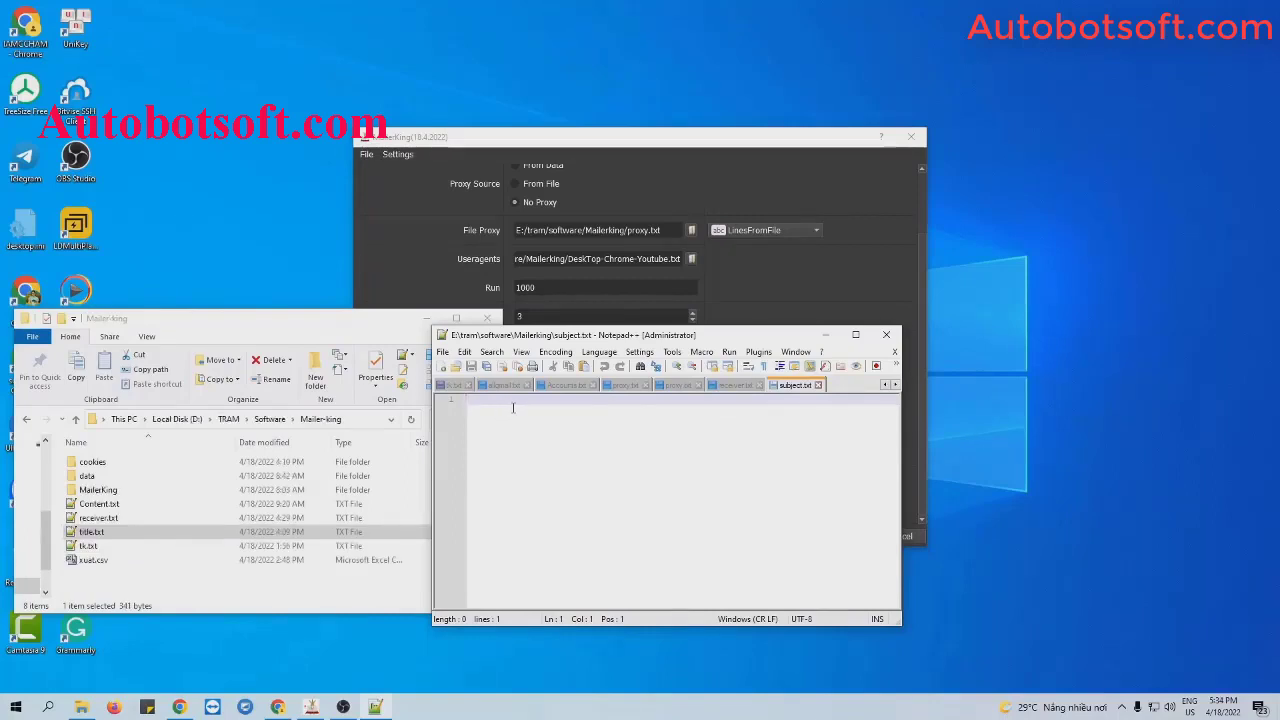
Step: Paste the spun greeting line into subject.txt and save it as a single line
text({Hello|Hi|Hey} |How are you?|How is everything|)
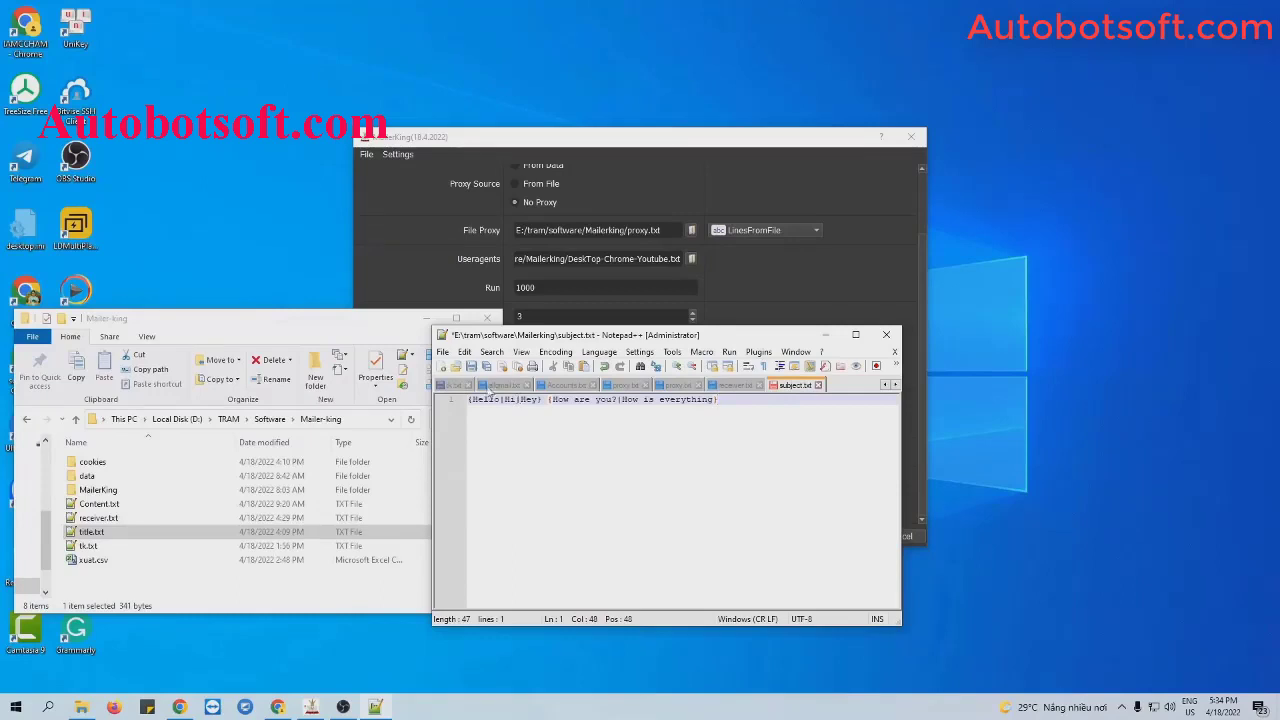
key(ctrl+s)
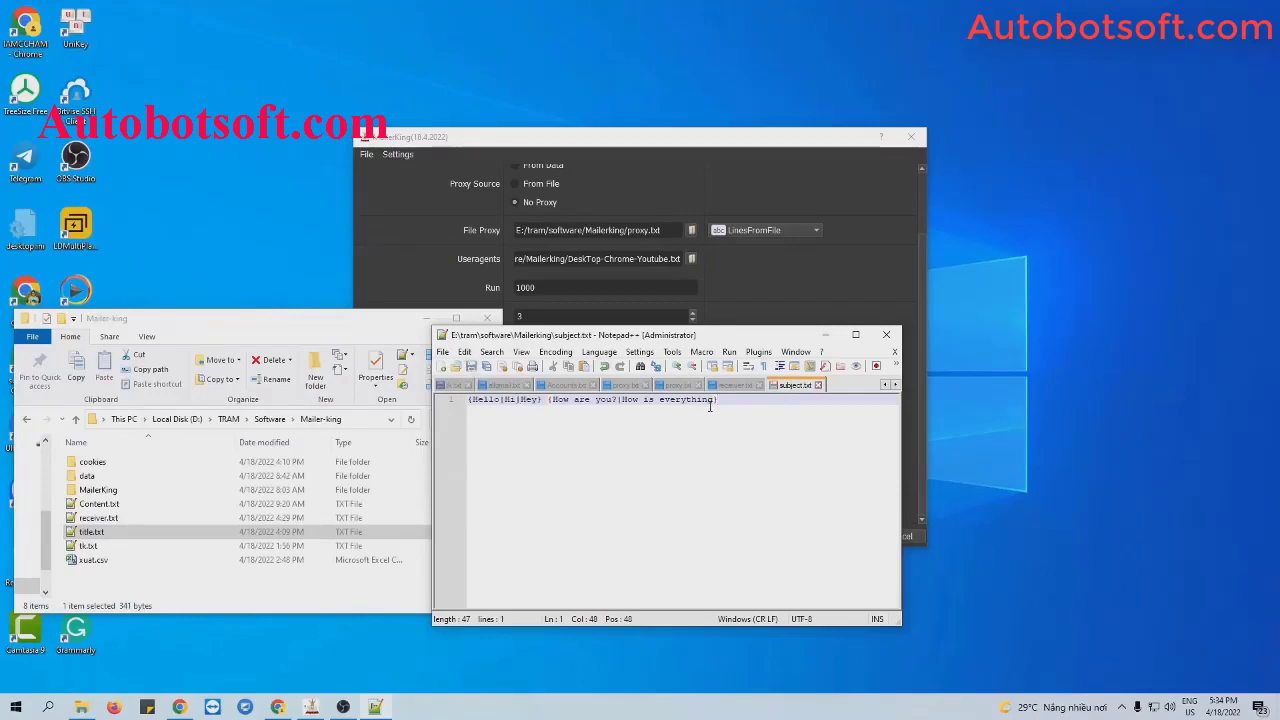
key(Return)
key(Return)
key(Return)
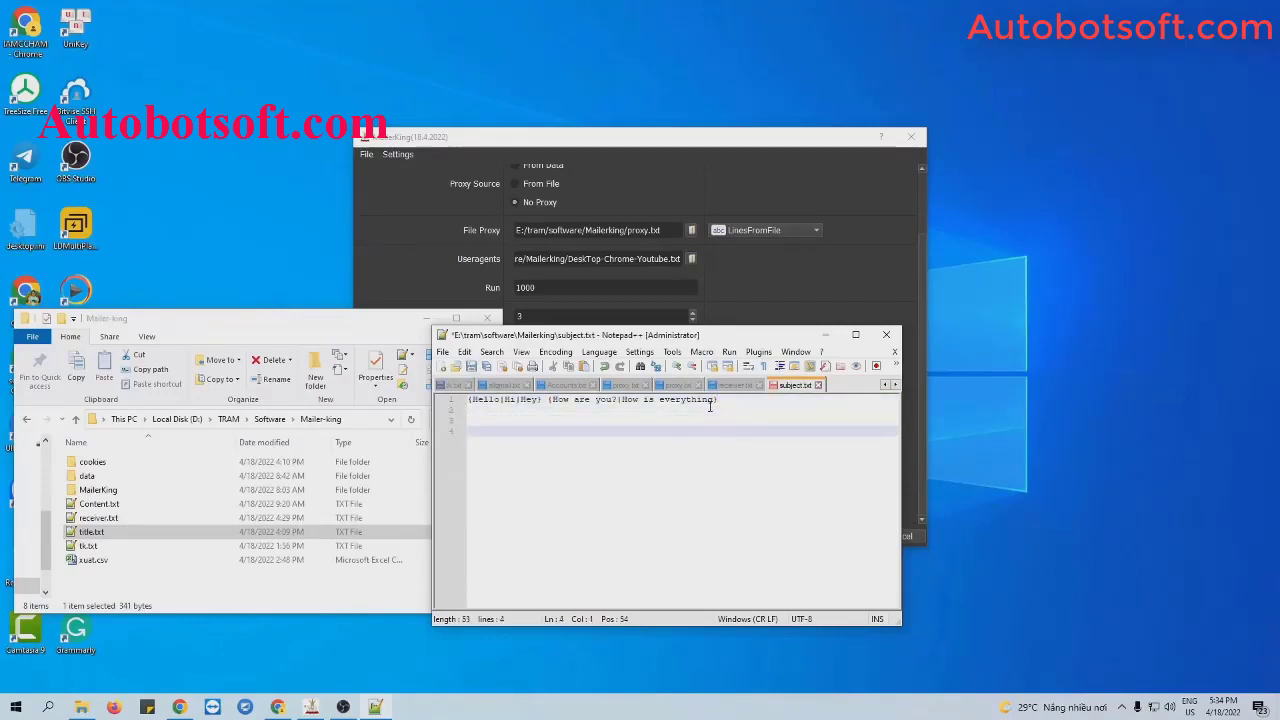
key(BackSpace)
key(BackSpace)
key(BackSpace)
key(ctrl+s)
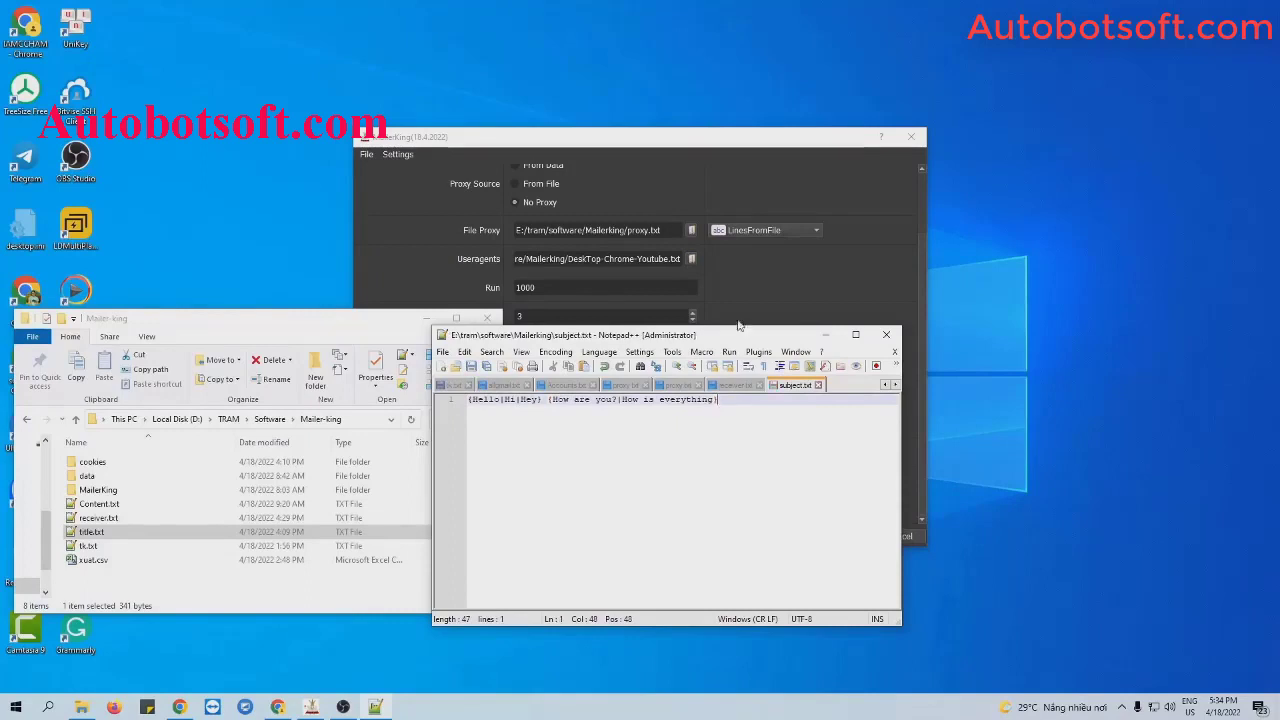
click(825, 334)
click(426, 320)
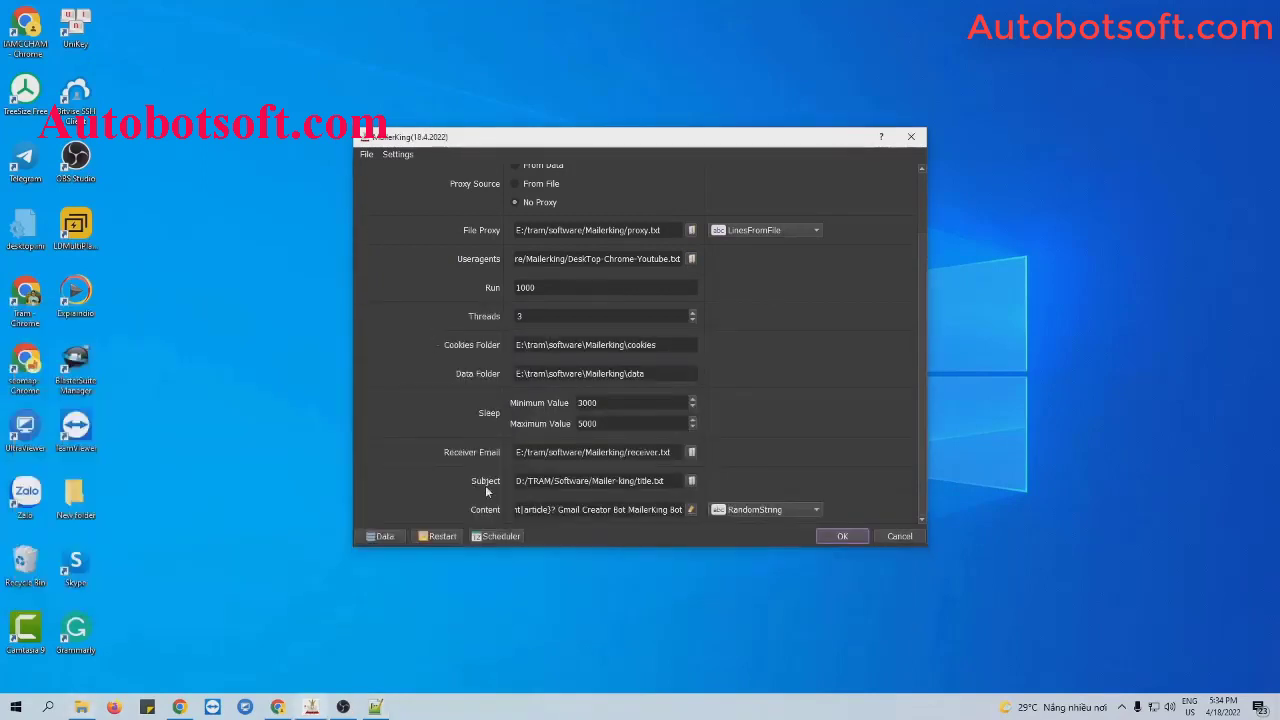
Step: Set the Subject file to E:/tram/software/Mailerking/subject.txt
click(691, 481)
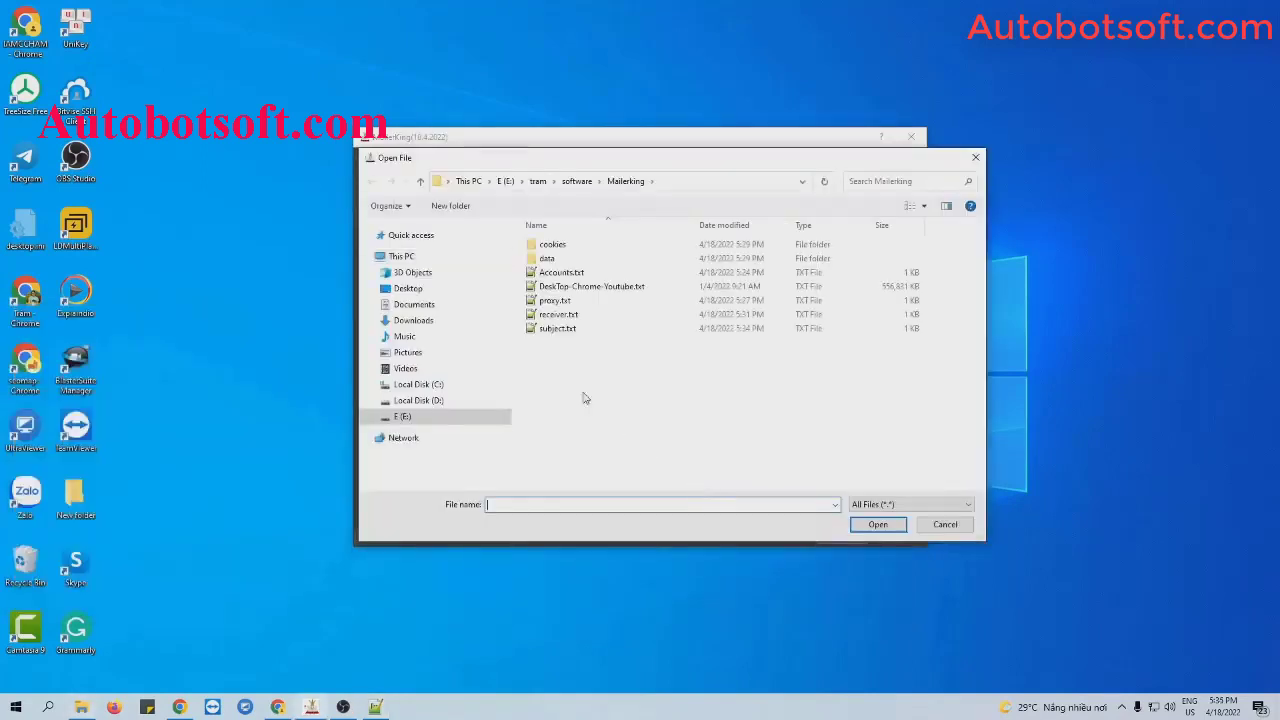
click(568, 330)
click(869, 530)
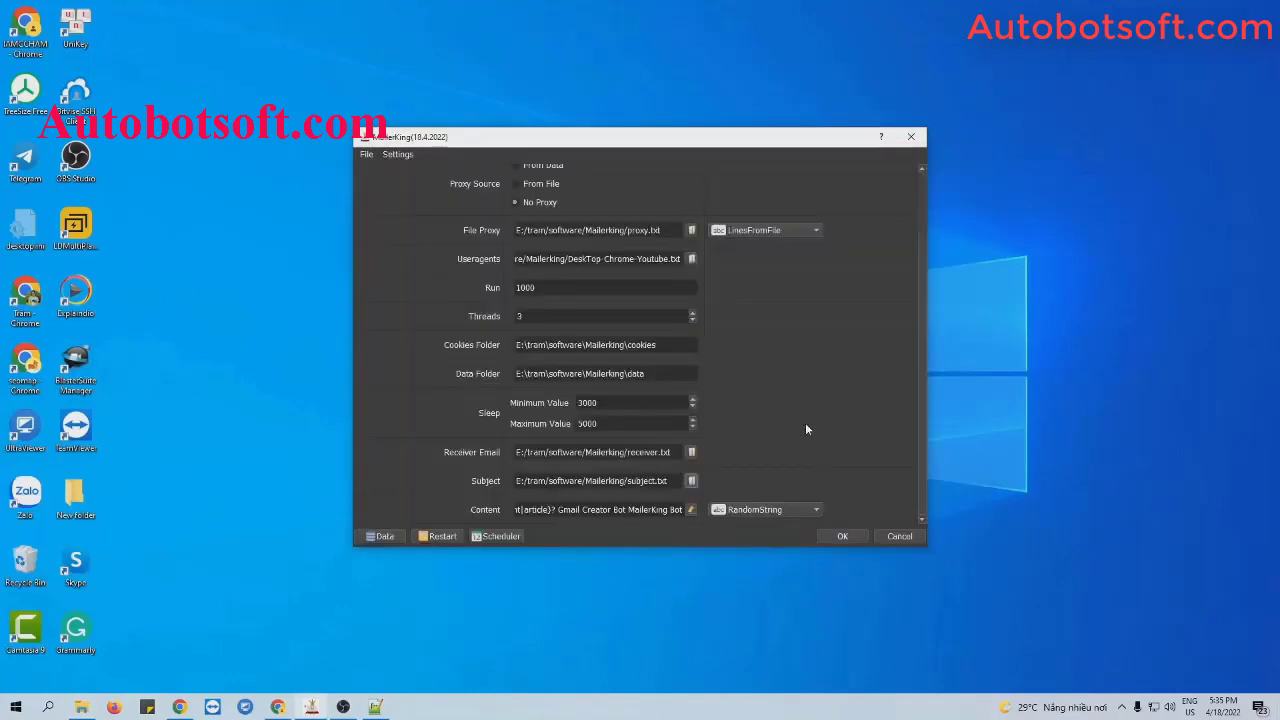
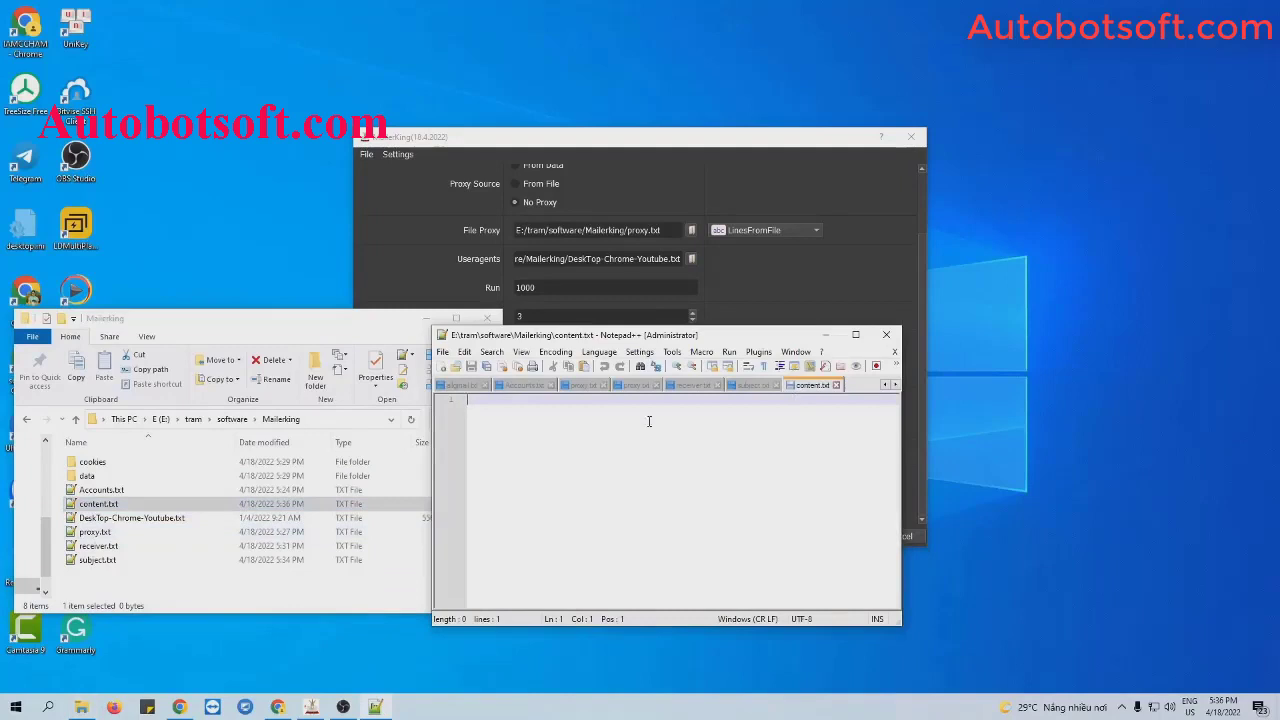
Step: Paste the spintax greeting into content.txt, save it, and clear Explorer and Notepad++ away
key(ctrl+v)
drag(649, 605, 498, 605)
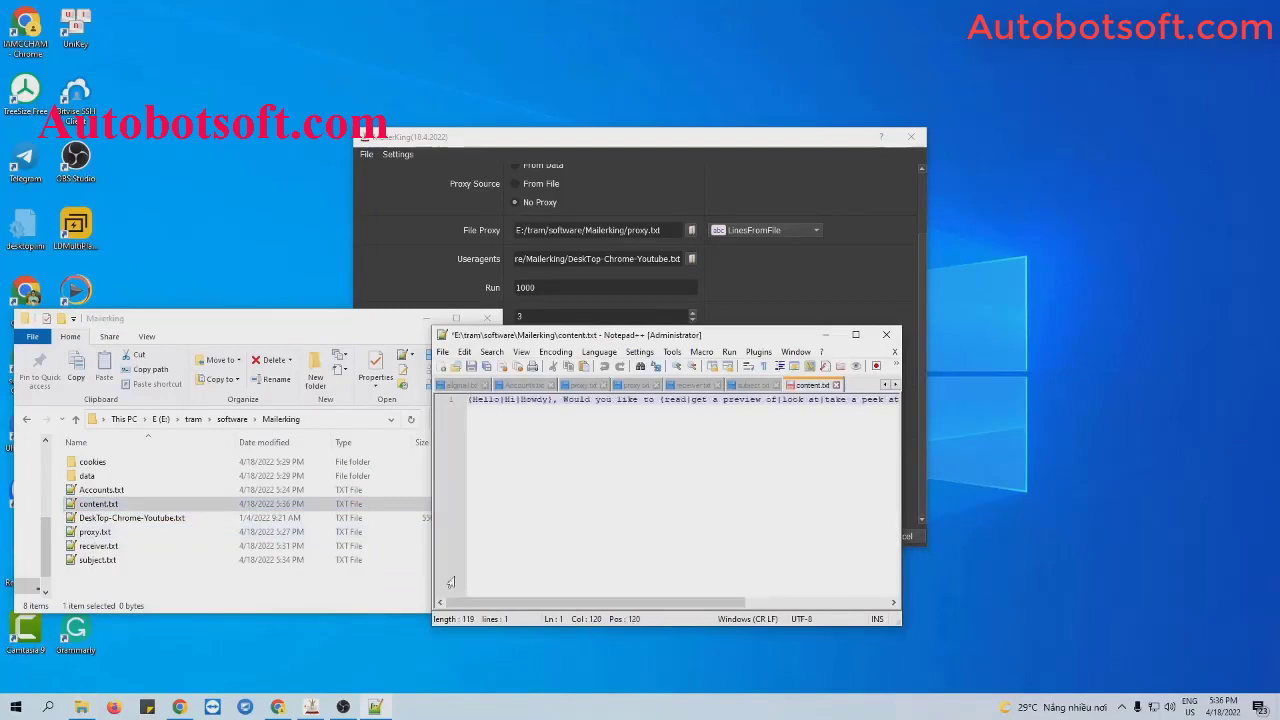
click(468, 368)
click(426, 318)
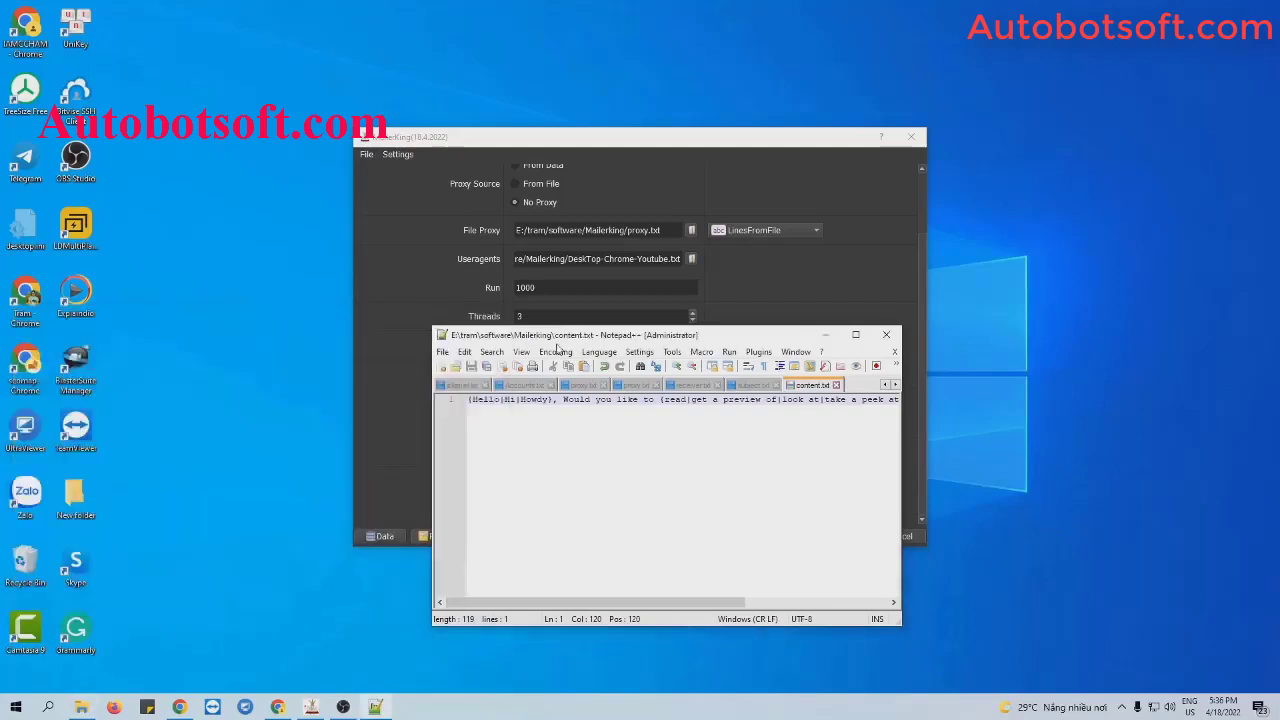
click(823, 335)
Step: Point the Content setting to E:/tram/software/Mailerking/content.txt
click(755, 471)
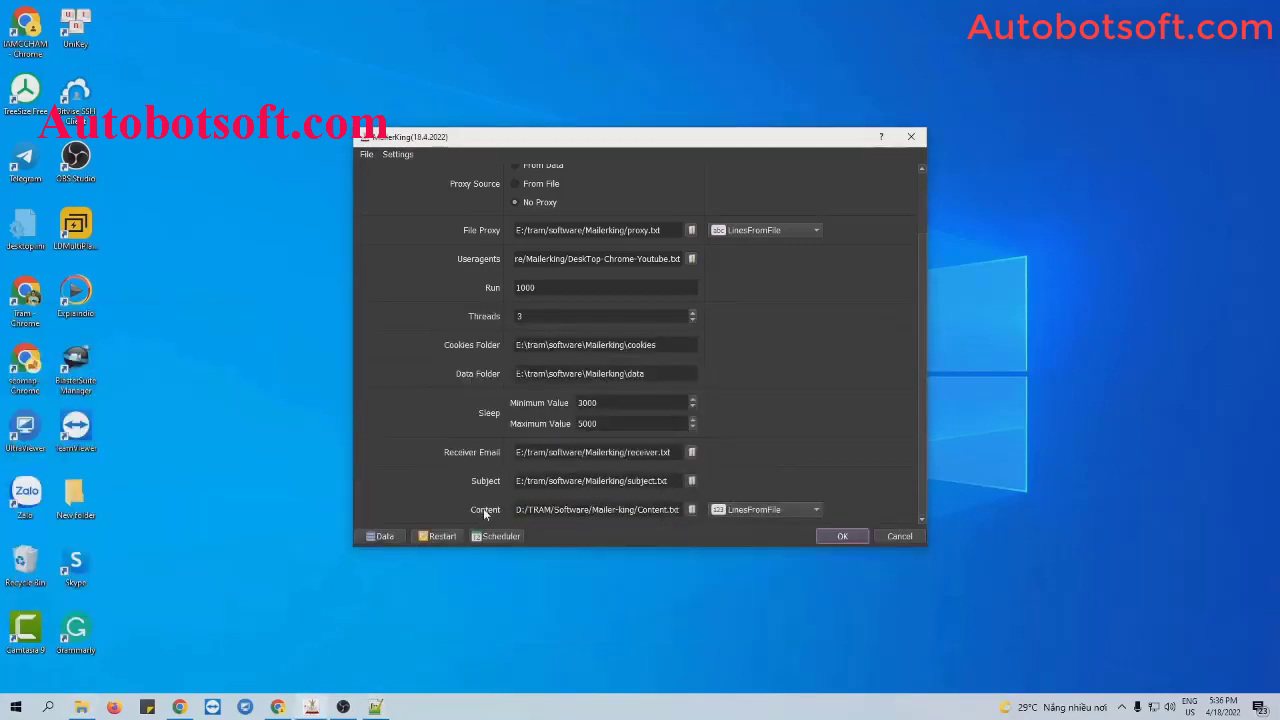
click(691, 511)
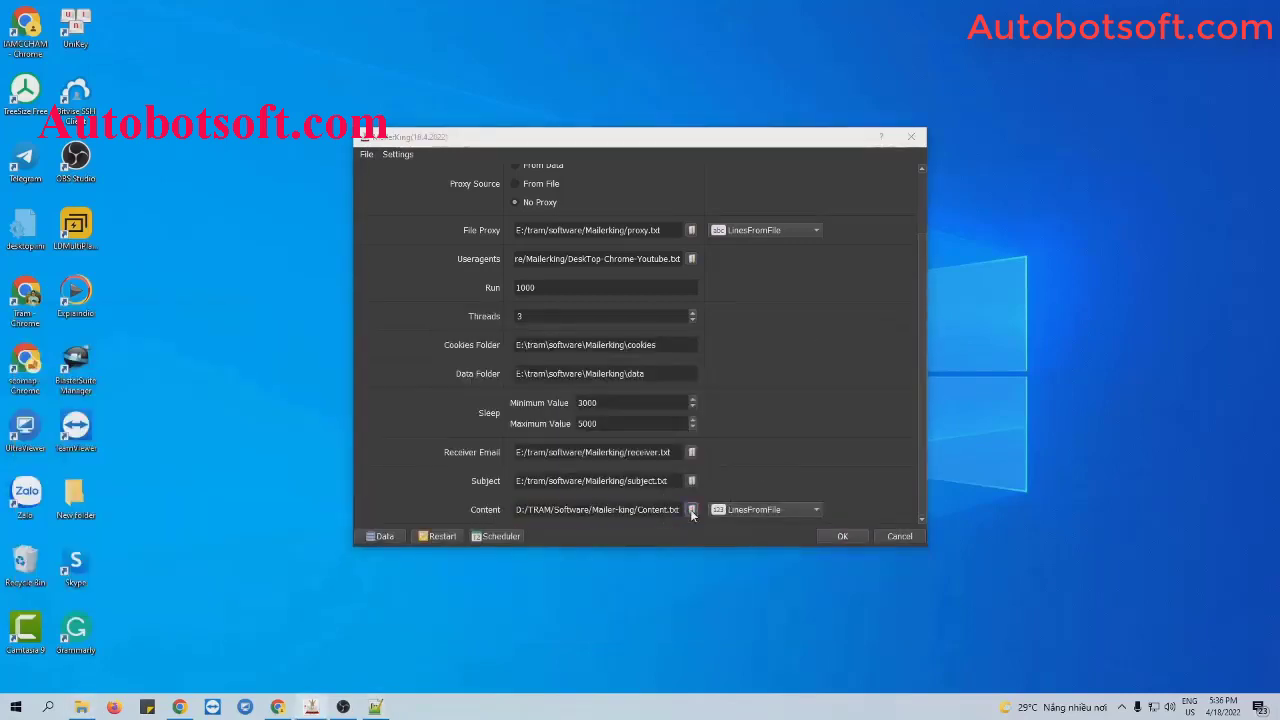
click(558, 286)
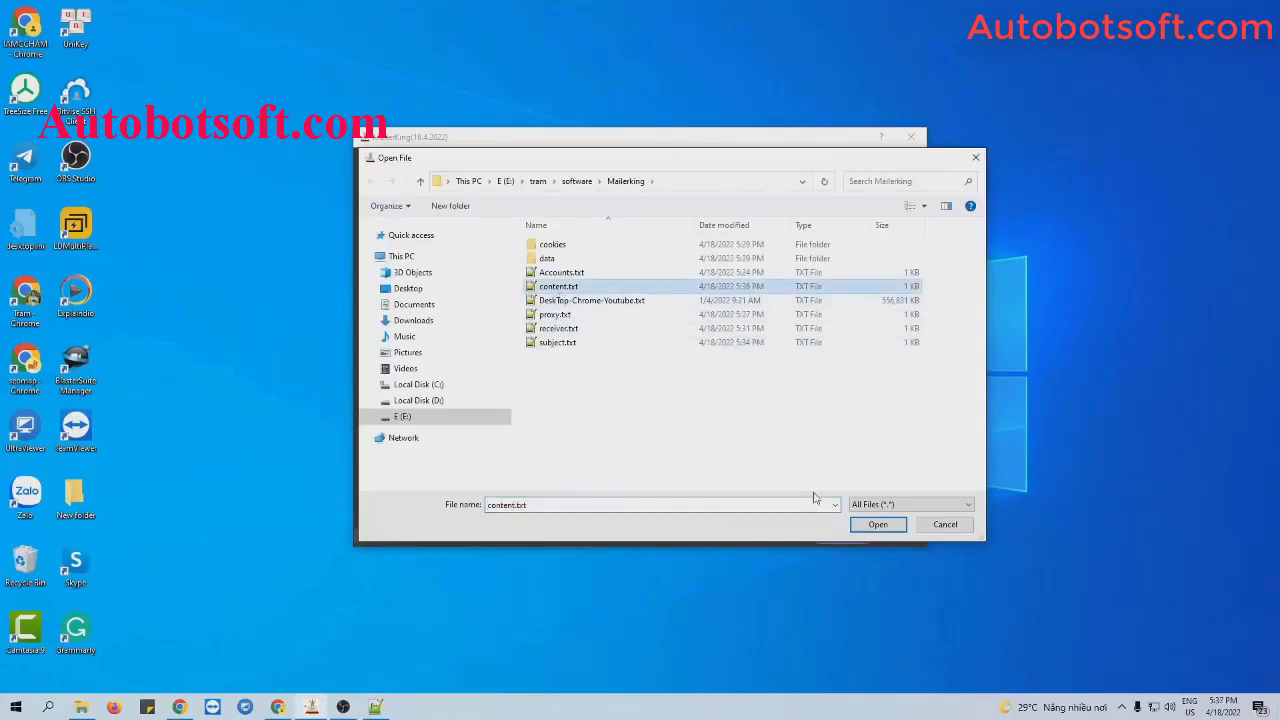
click(858, 522)
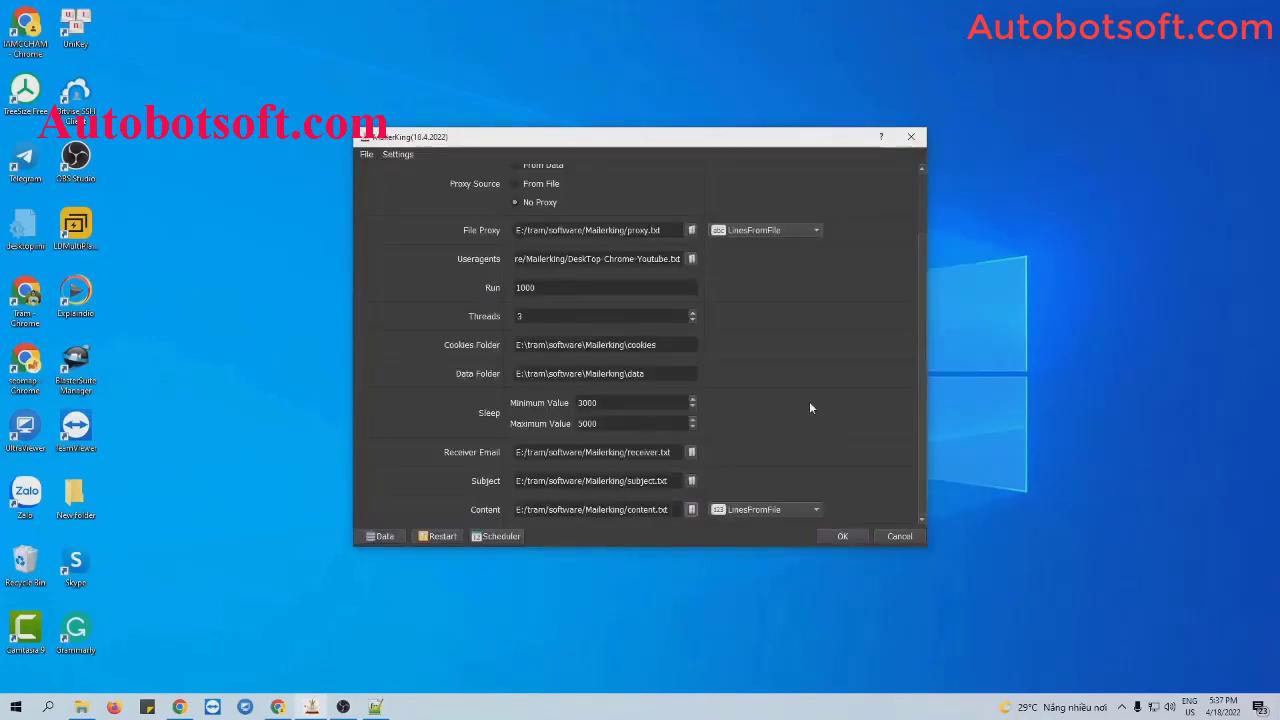
Step: Set the Content source type to RandomString and open its Generate Lines tester
click(789, 509)
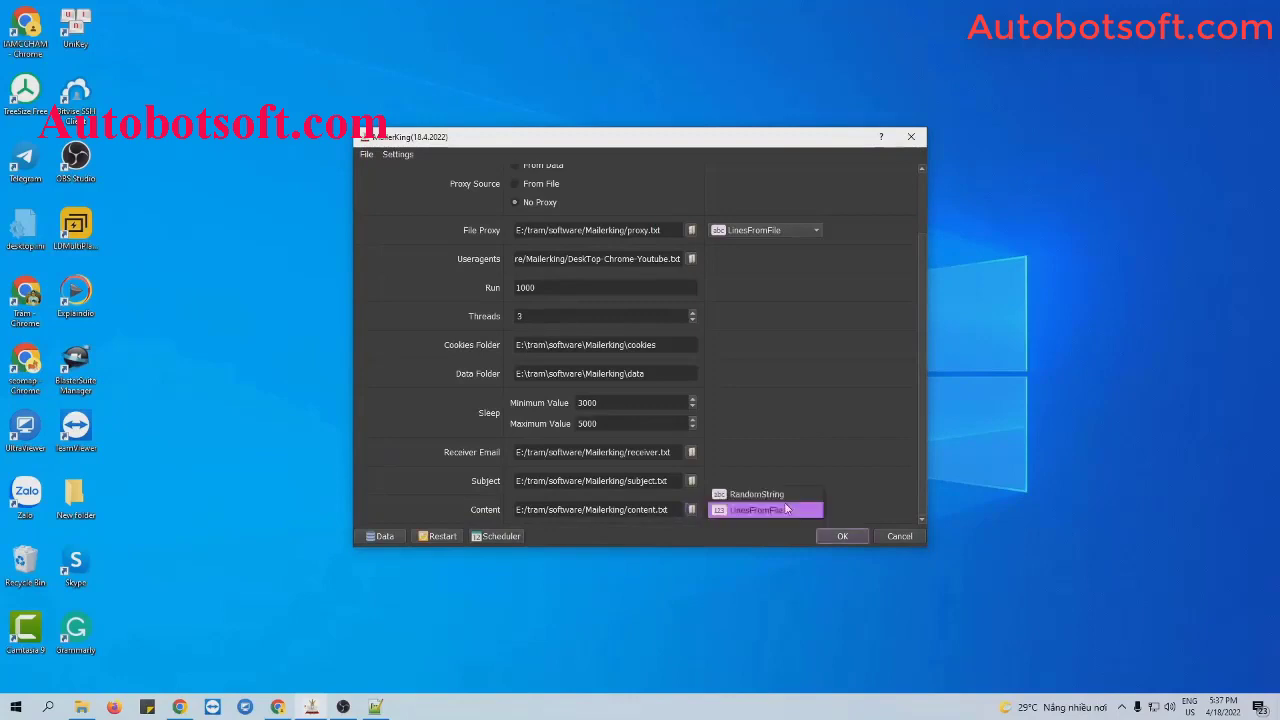
click(780, 496)
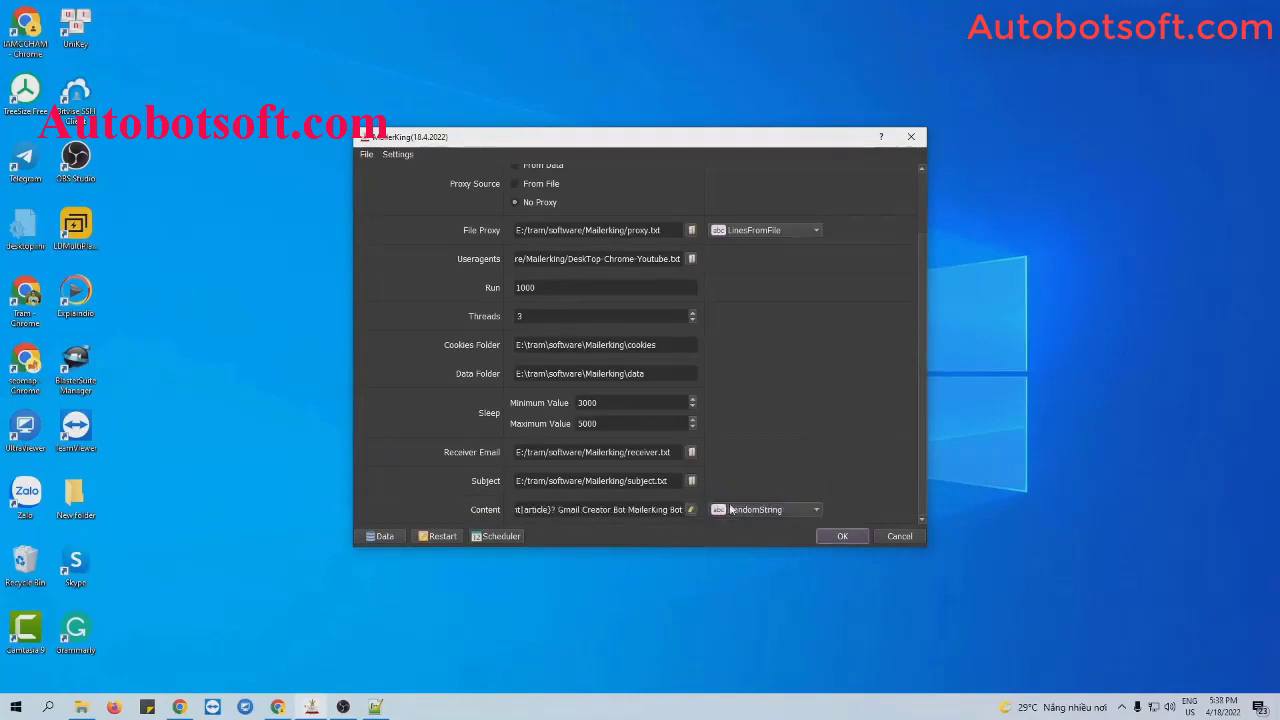
click(691, 509)
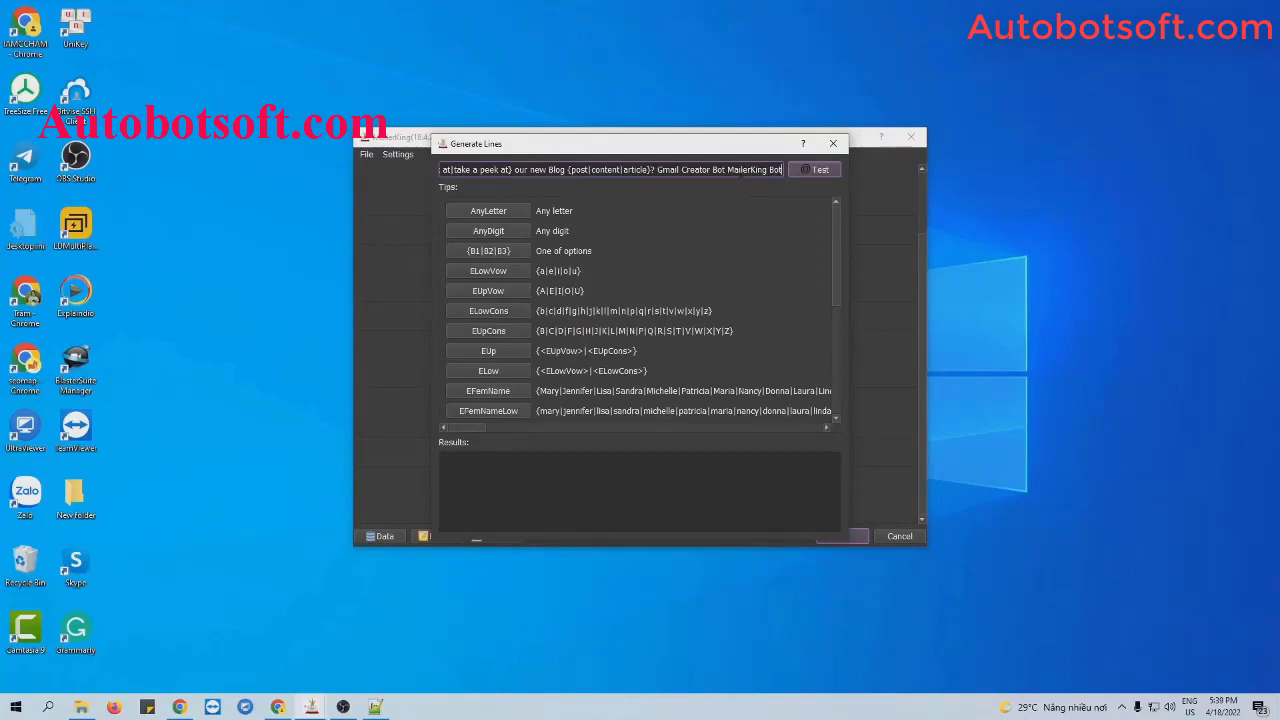
Step: Add 'Gmail Creator' and 'Mailerking' lines under the spintax text in content.txt and select it all
click(380, 708)
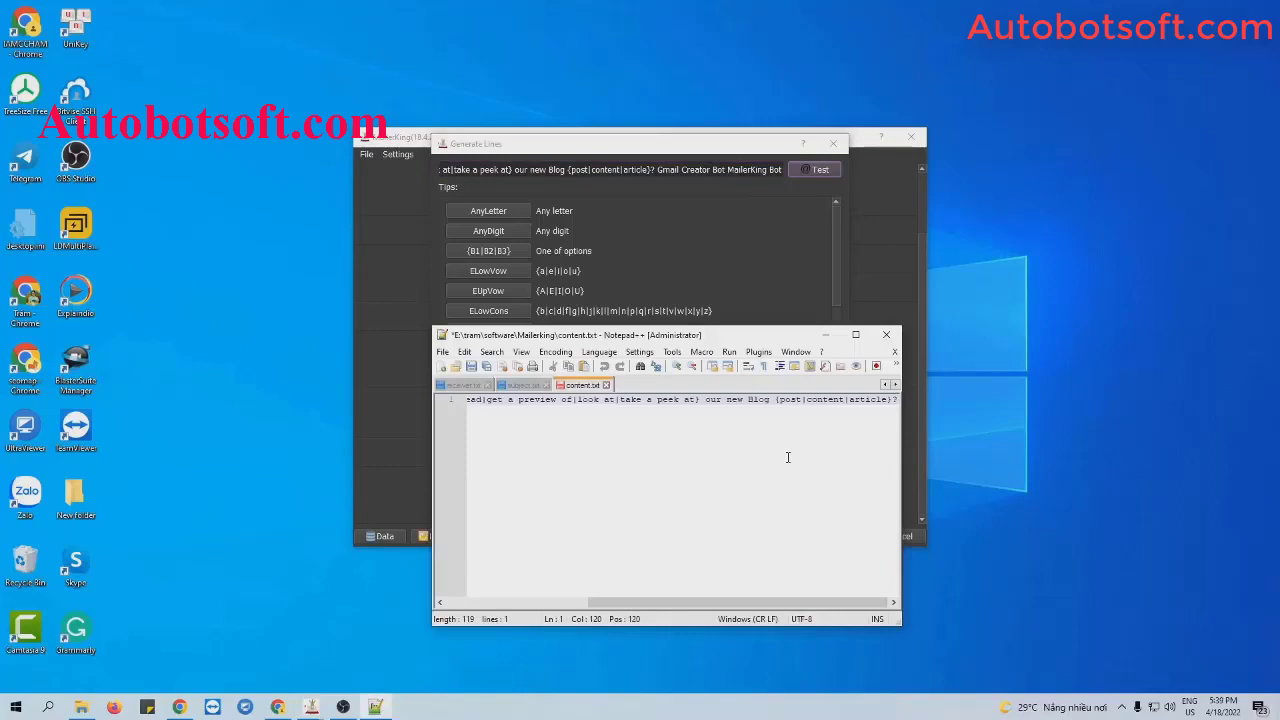
key(Return)
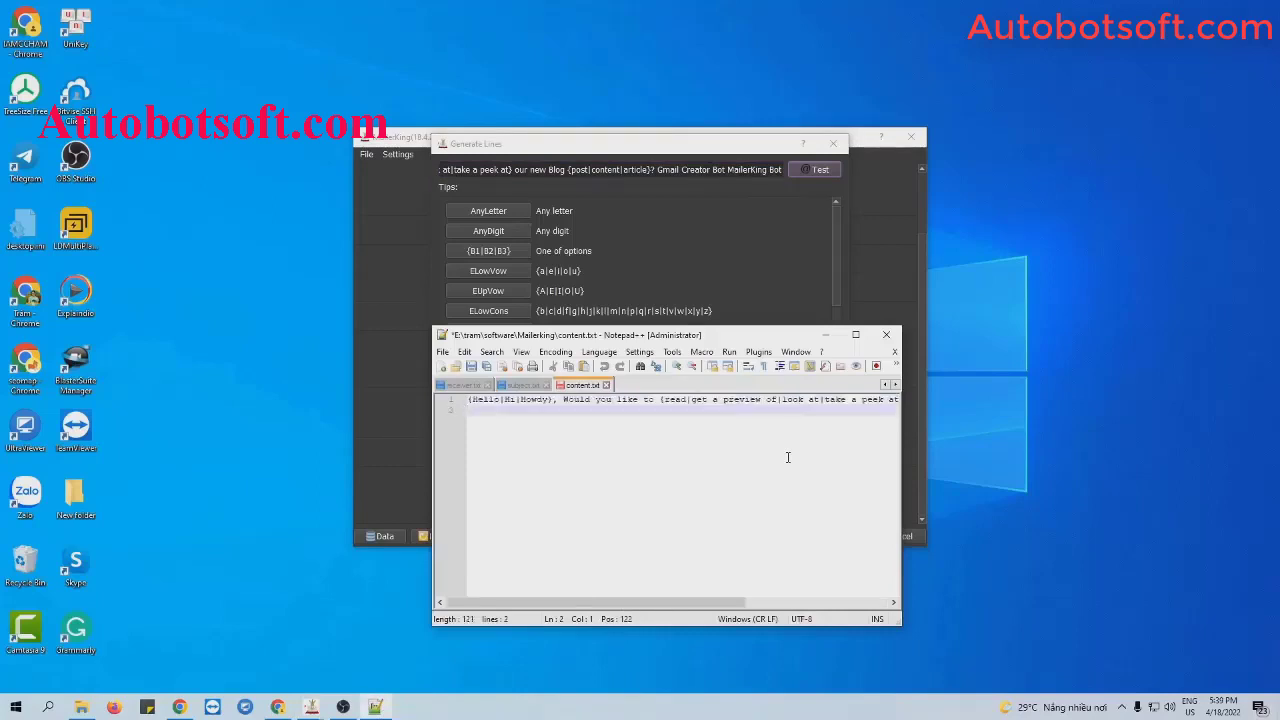
text(Gmail Crea)
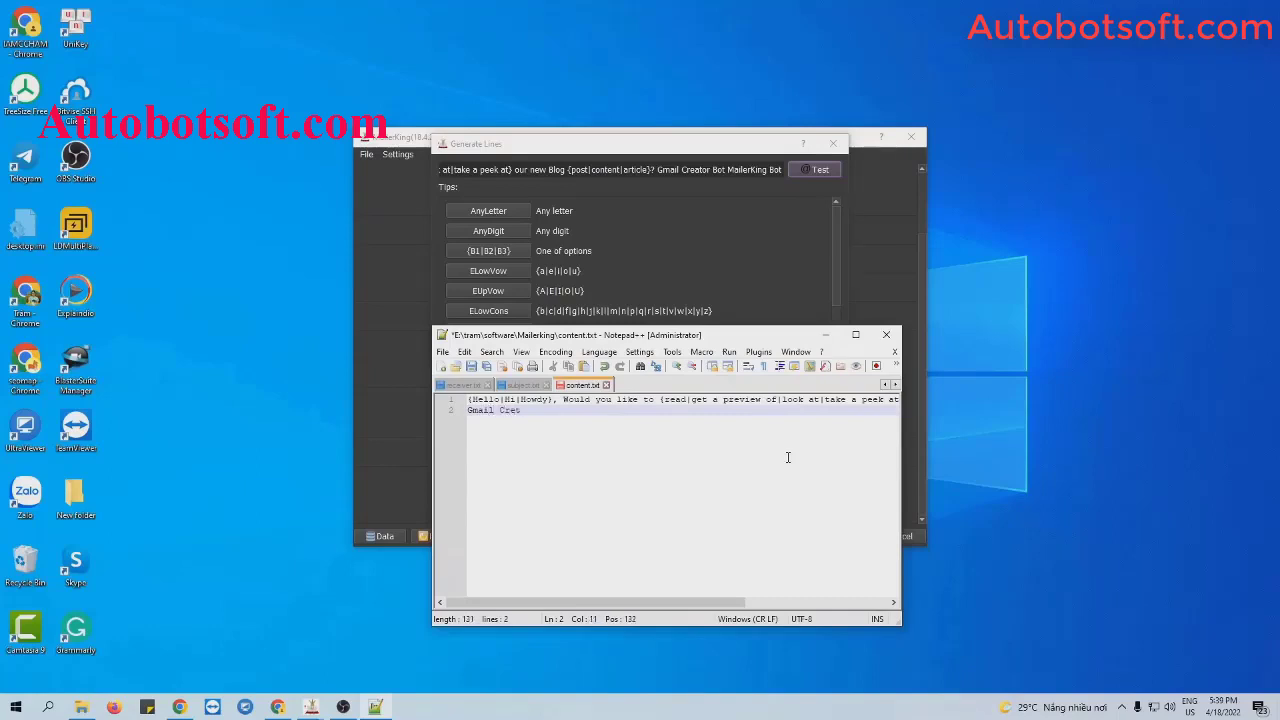
text(tor)
key(Return)
text(Hello)
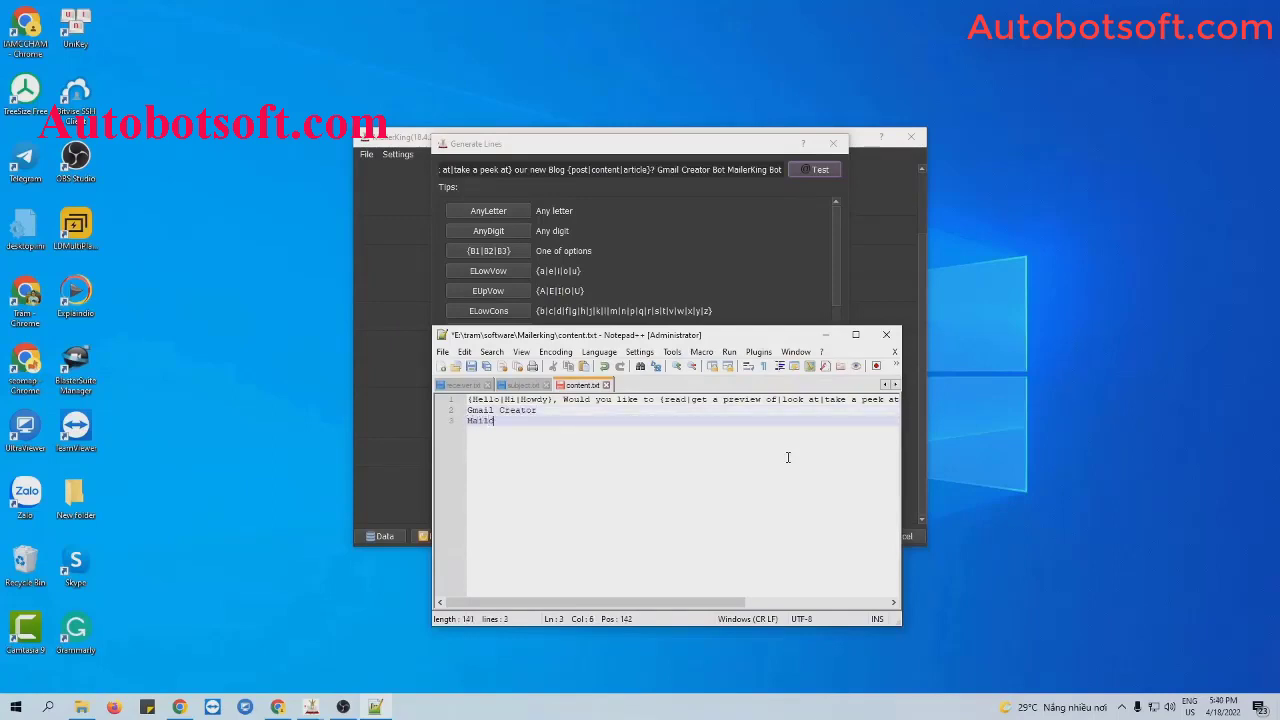
key(BackSpace)
key(BackSpace)
key(BackSpace)
key(BackSpace)
text(ailerking)
drag(516, 421, 505, 420)
key(ctrl+a)
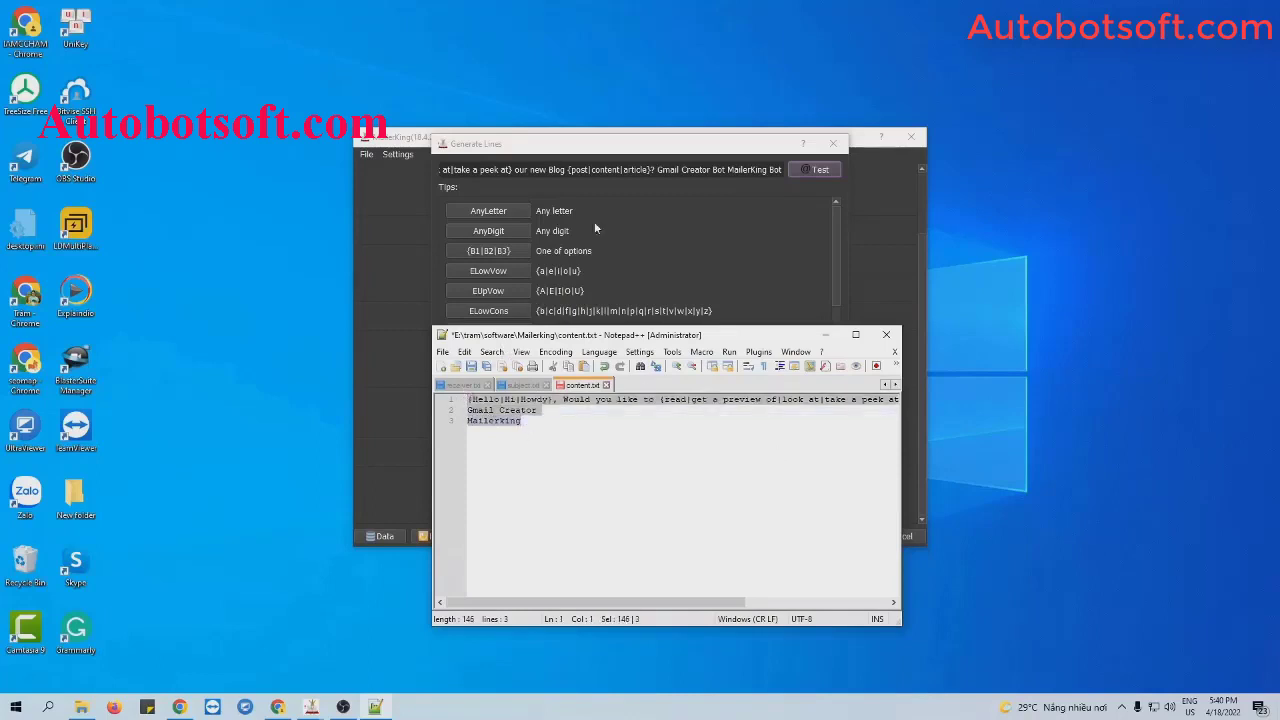
click(631, 169)
Step: Replace the Generate Lines input with the three-line message and test the generated output
key(ctrl+a)
key(ctrl+v)
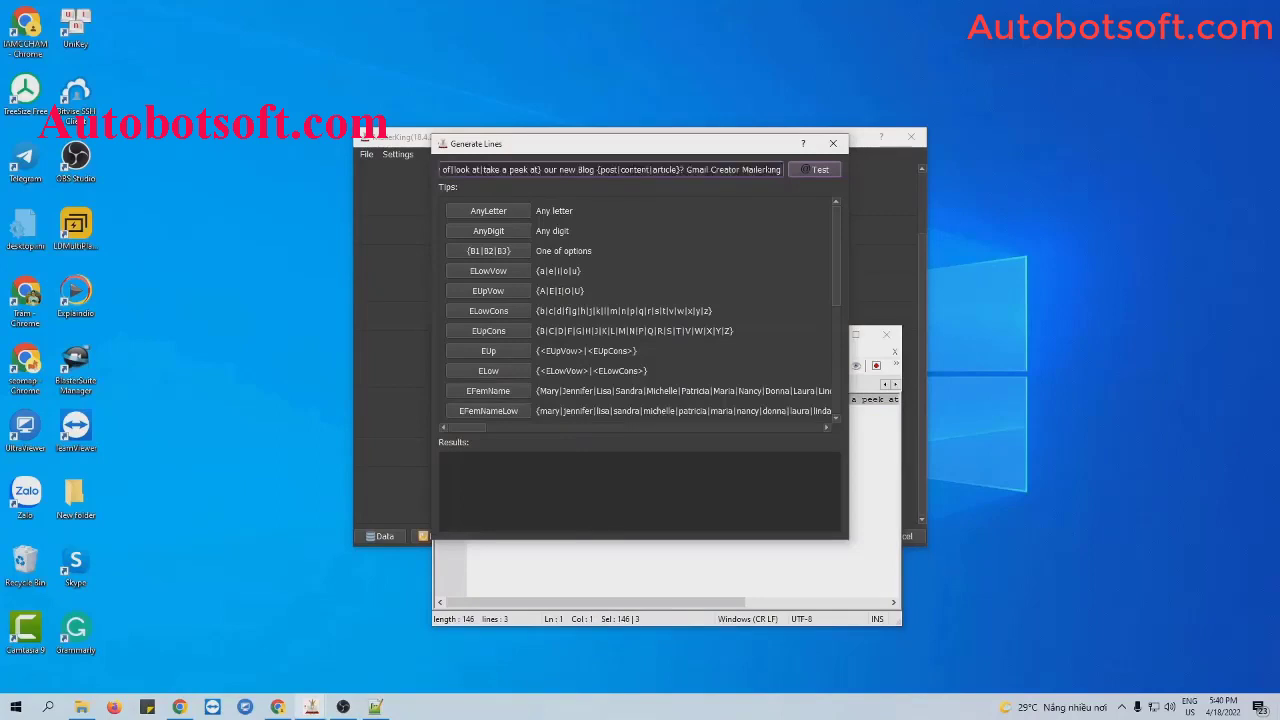
click(812, 175)
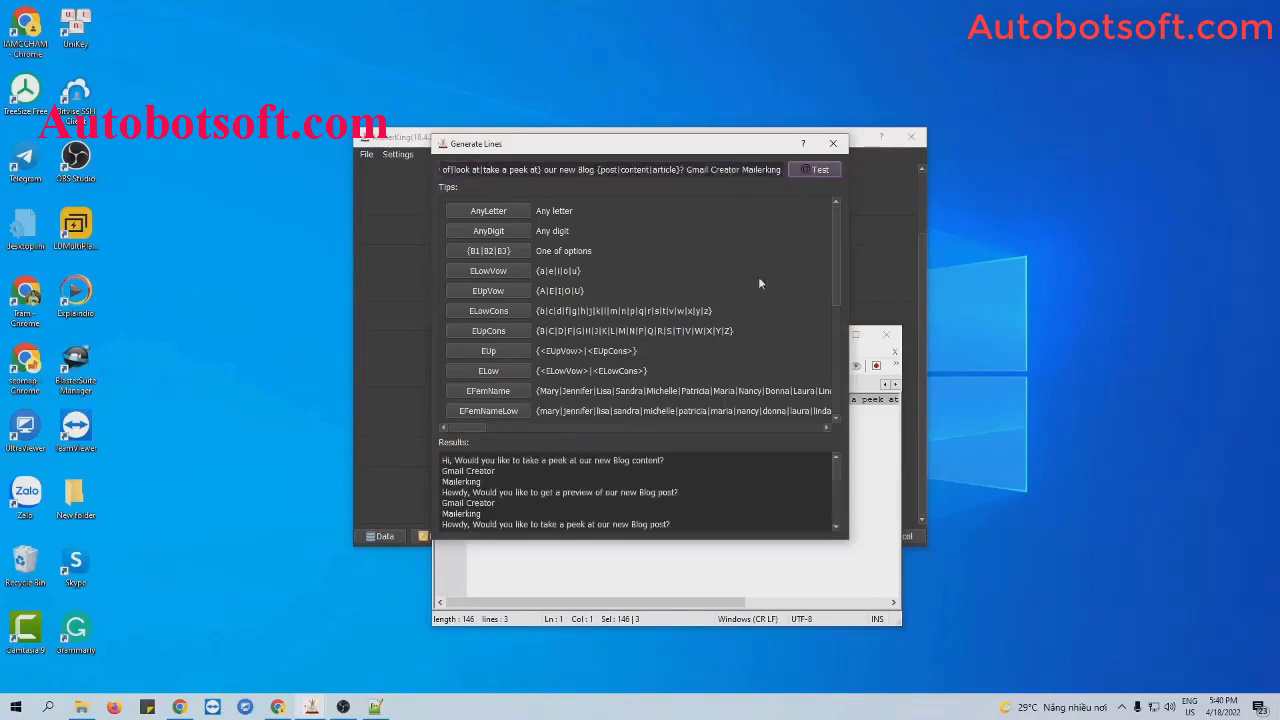
drag(442, 460, 482, 513)
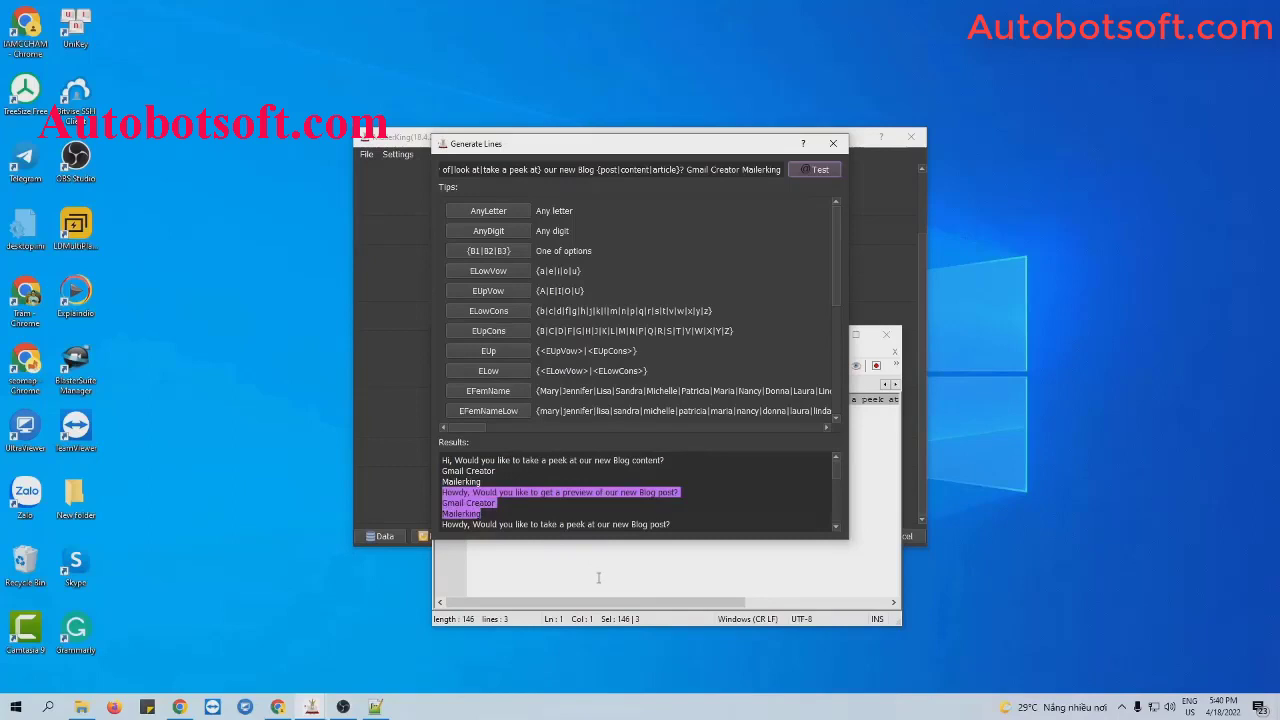
Step: Close content.txt in Notepad++ and dismiss the Generate Lines dialog
click(662, 552)
click(886, 334)
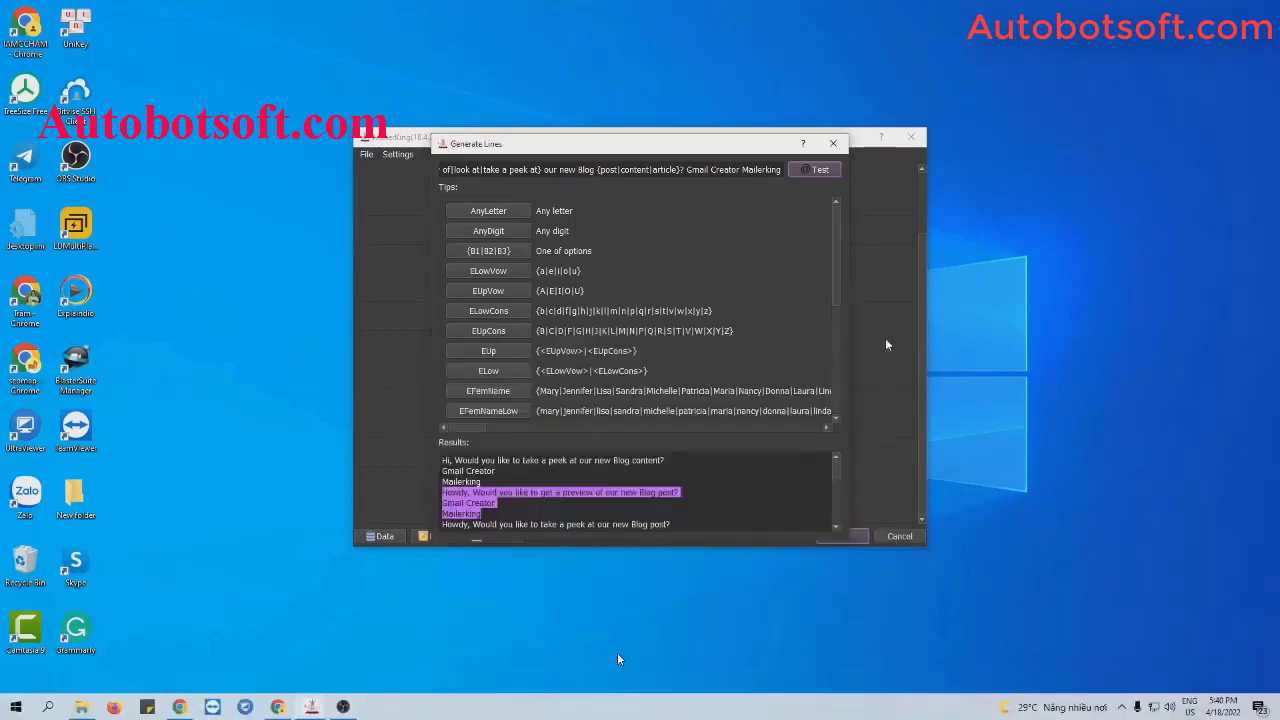
click(833, 143)
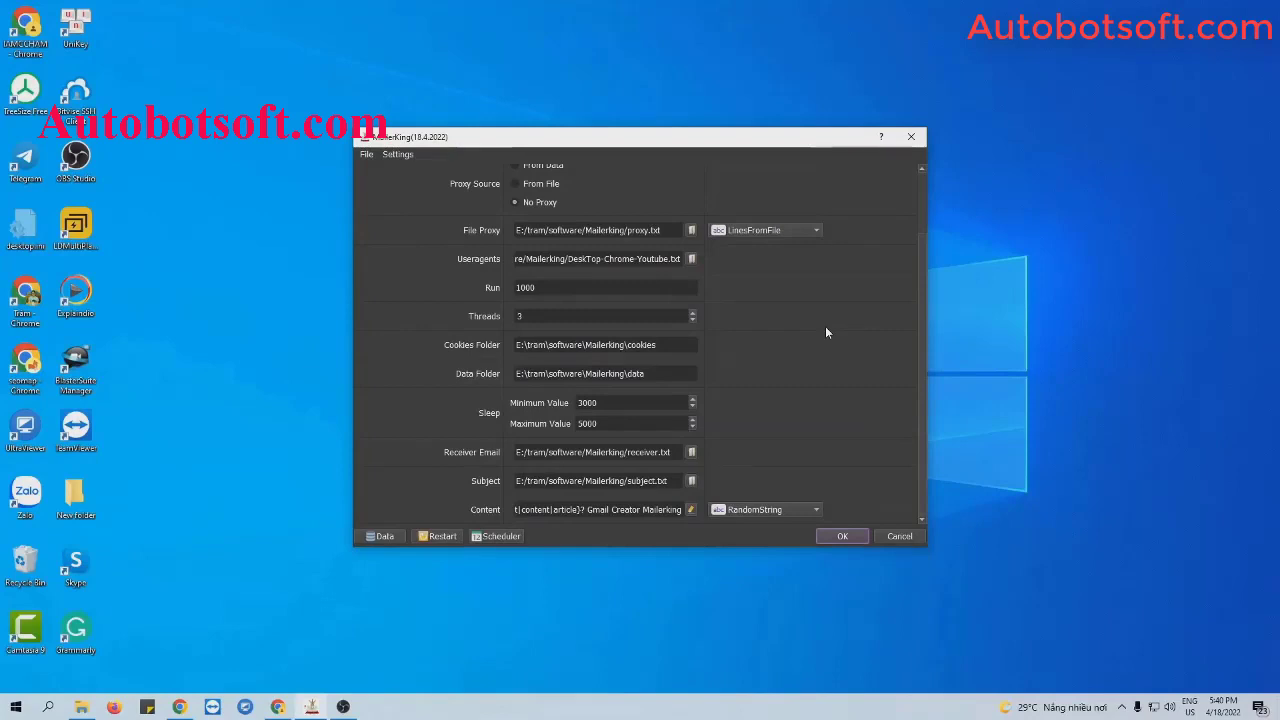
Step: Scroll up to Send Method/Accounts and open the Database Manager of stored sending accounts
scroll(570, 187, up, 3)
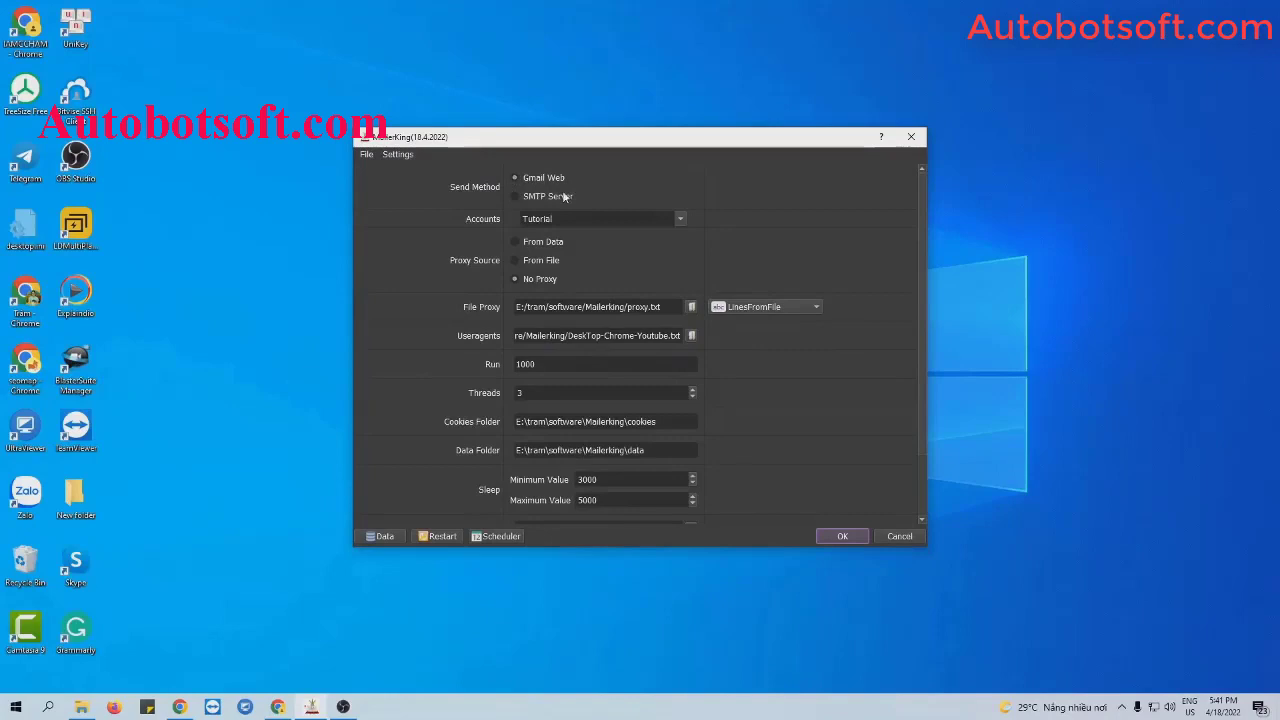
click(383, 536)
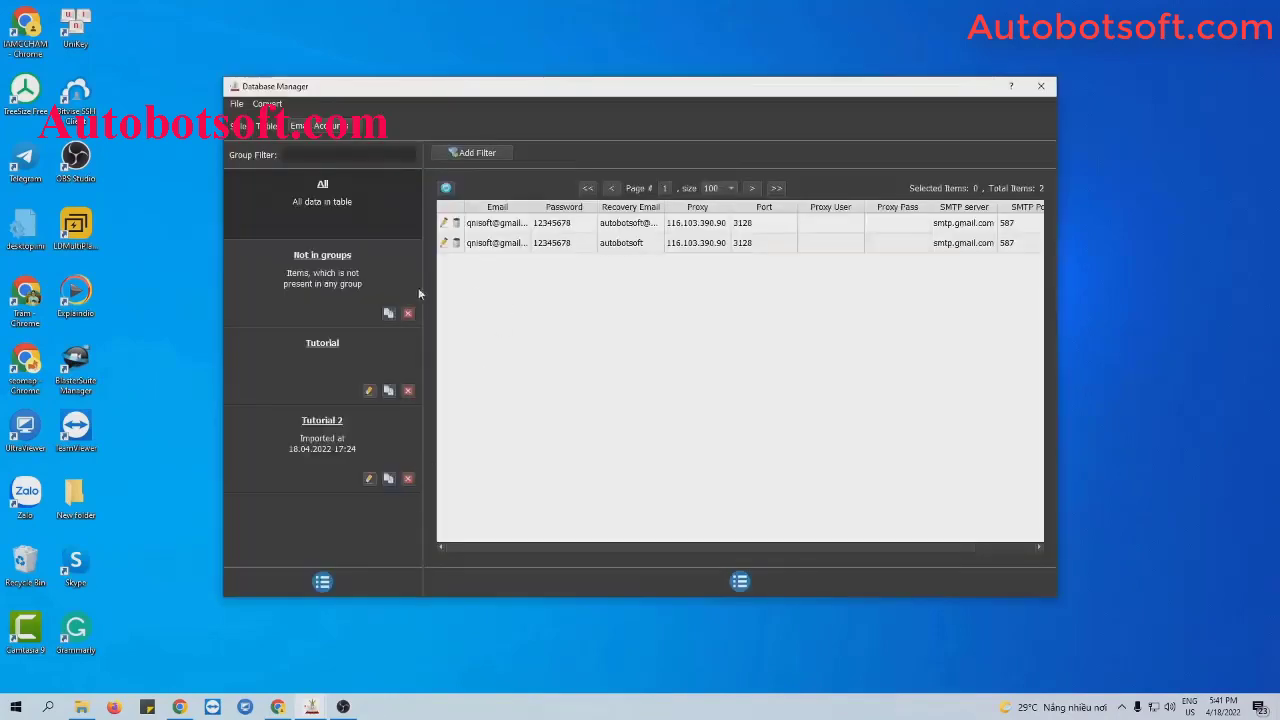
Step: Filter to the Tutorial group's single account, then close the Database Manager
click(328, 356)
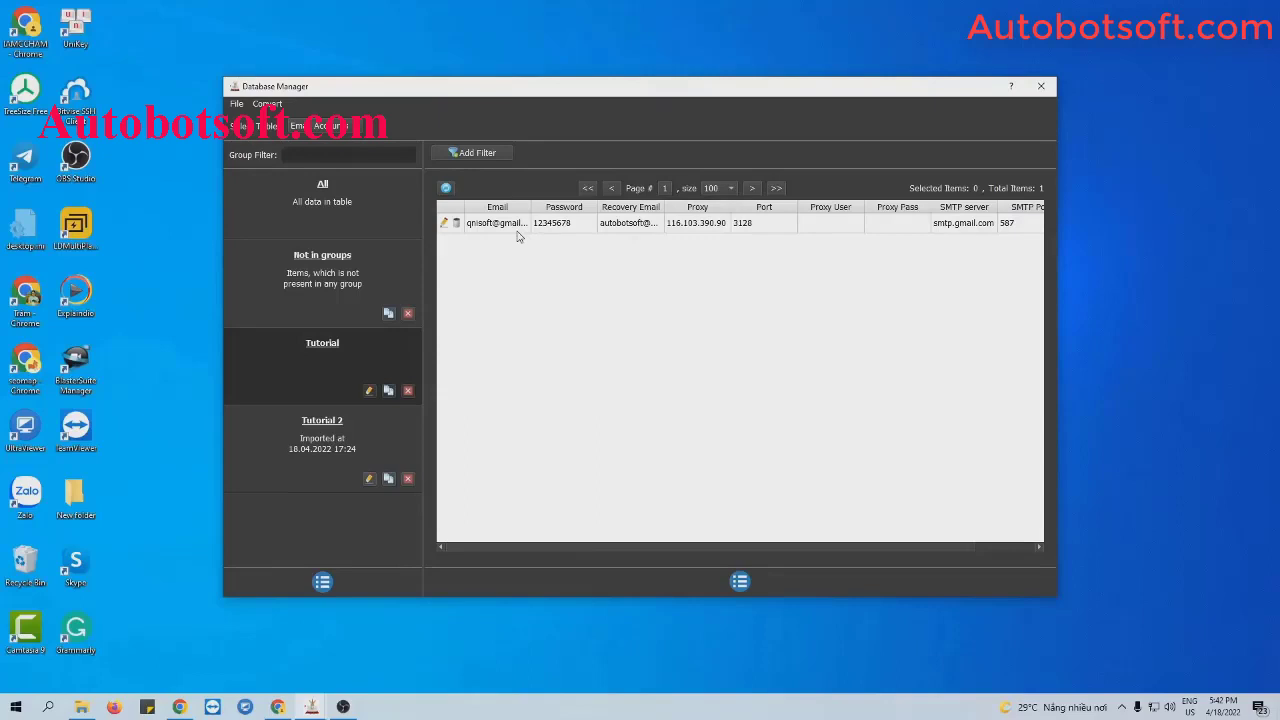
click(1041, 86)
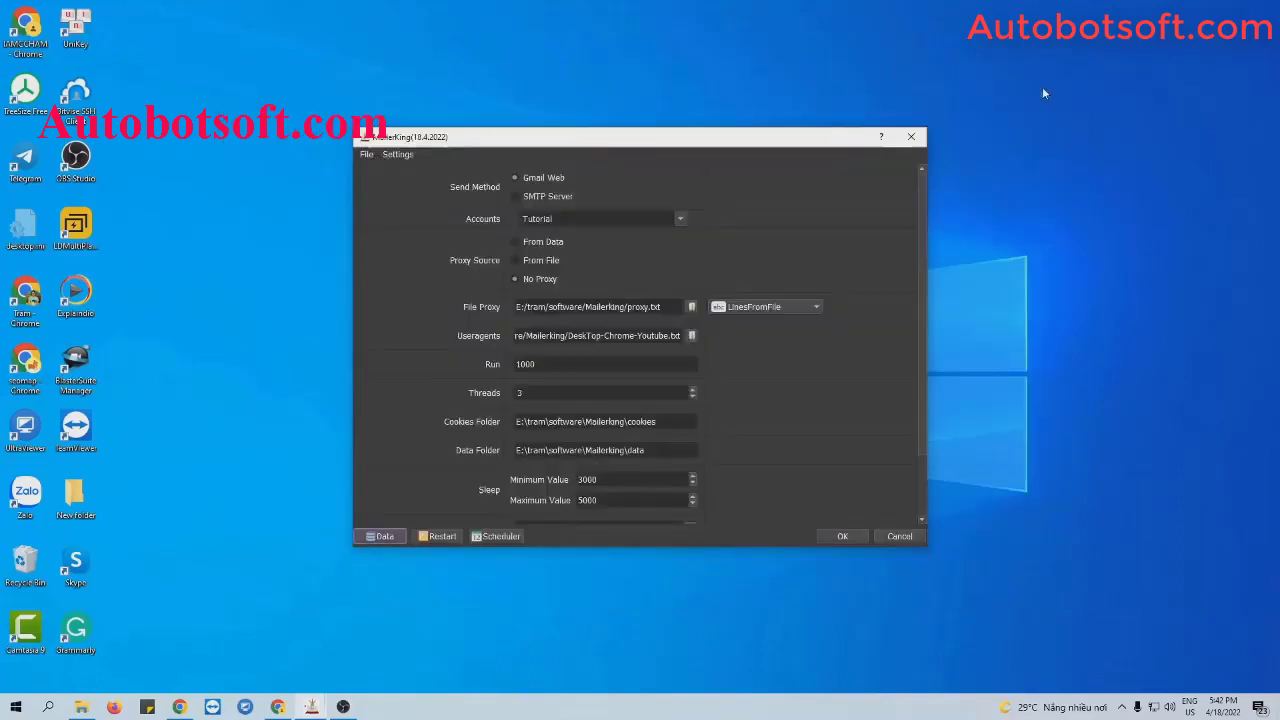
Step: Expand the advanced account options and inspect the max success and max fail usage fields
click(390, 155)
click(410, 186)
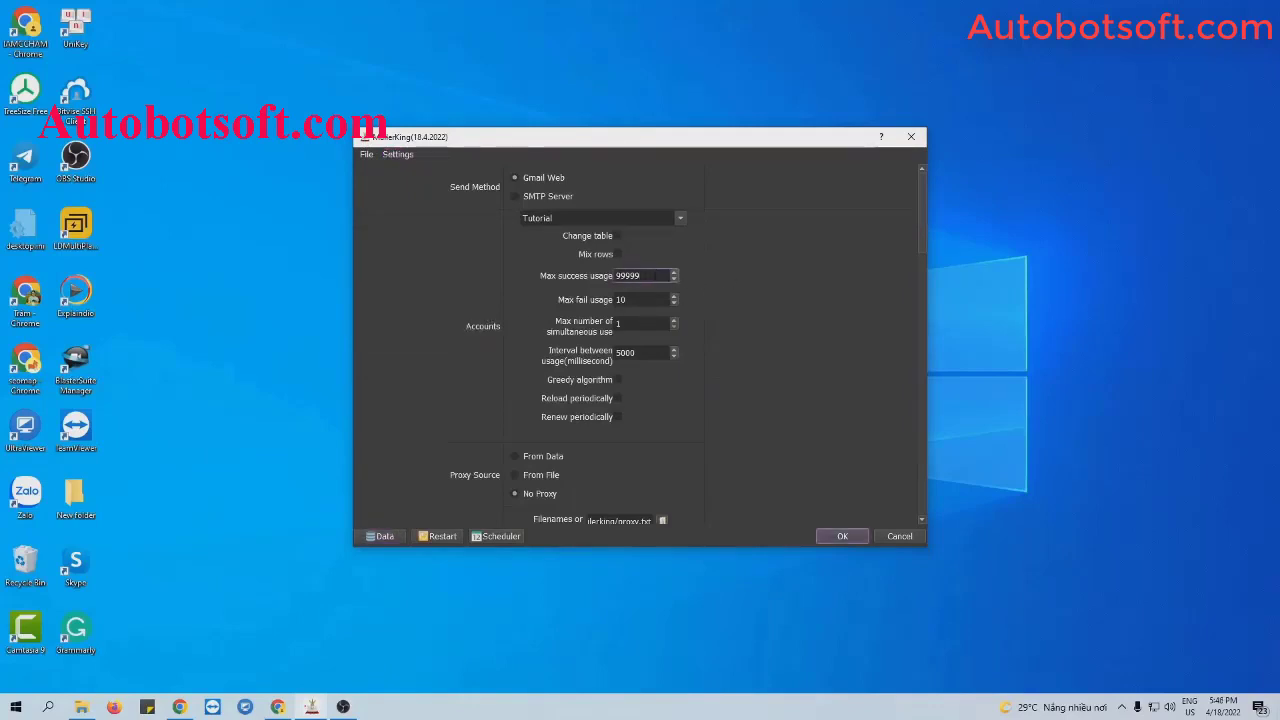
click(655, 275)
click(641, 299)
key(shift+Tab)
Step: Set max simultaneous use to 3 and interval between usage to 0
click(636, 322)
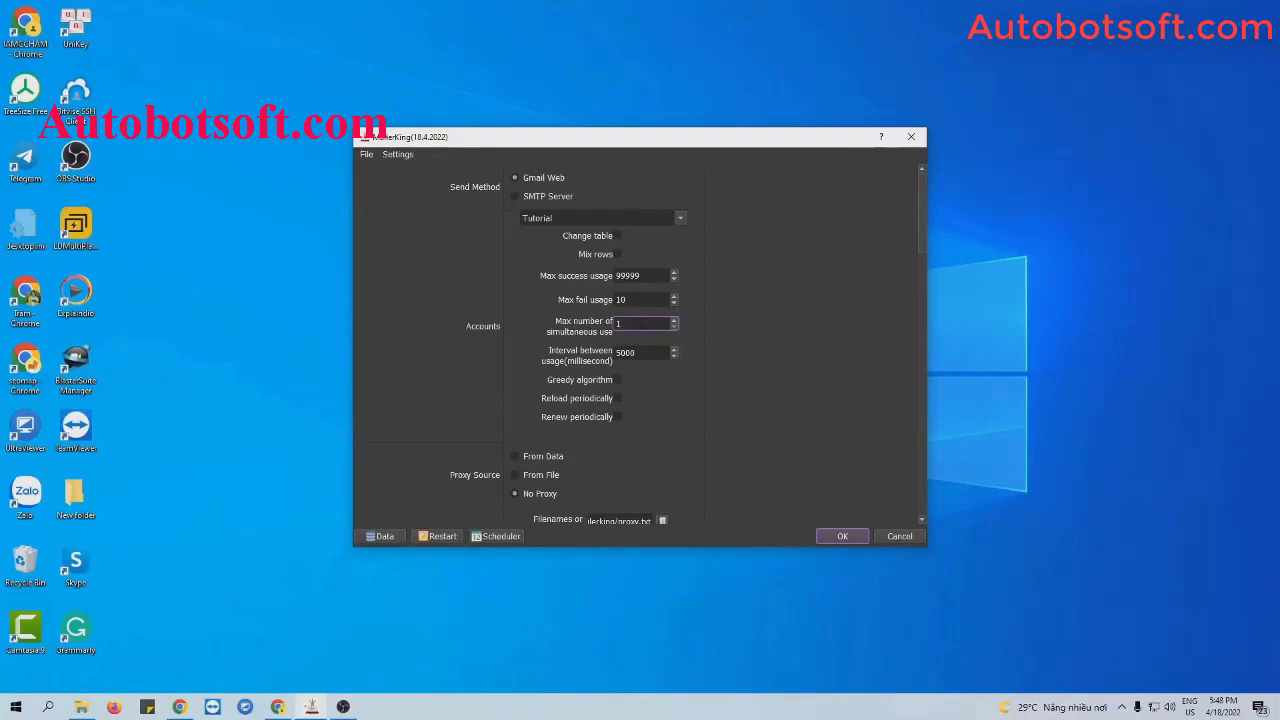
click(636, 352)
click(640, 323)
key(ctrl+a)
text(3)
key(Tab)
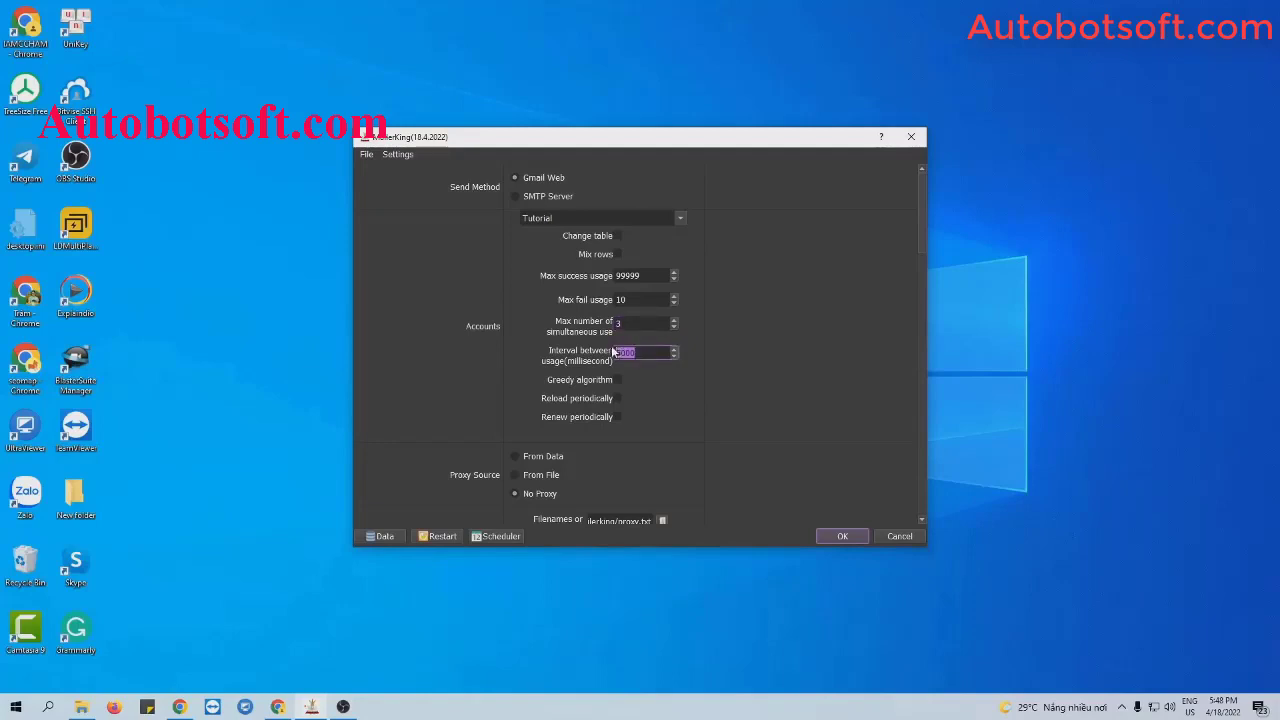
text(0)
click(645, 323)
Step: Set the Receiver Email max success usage to 1
scroll(792, 341, down, 10)
scroll(863, 397, down, 10)
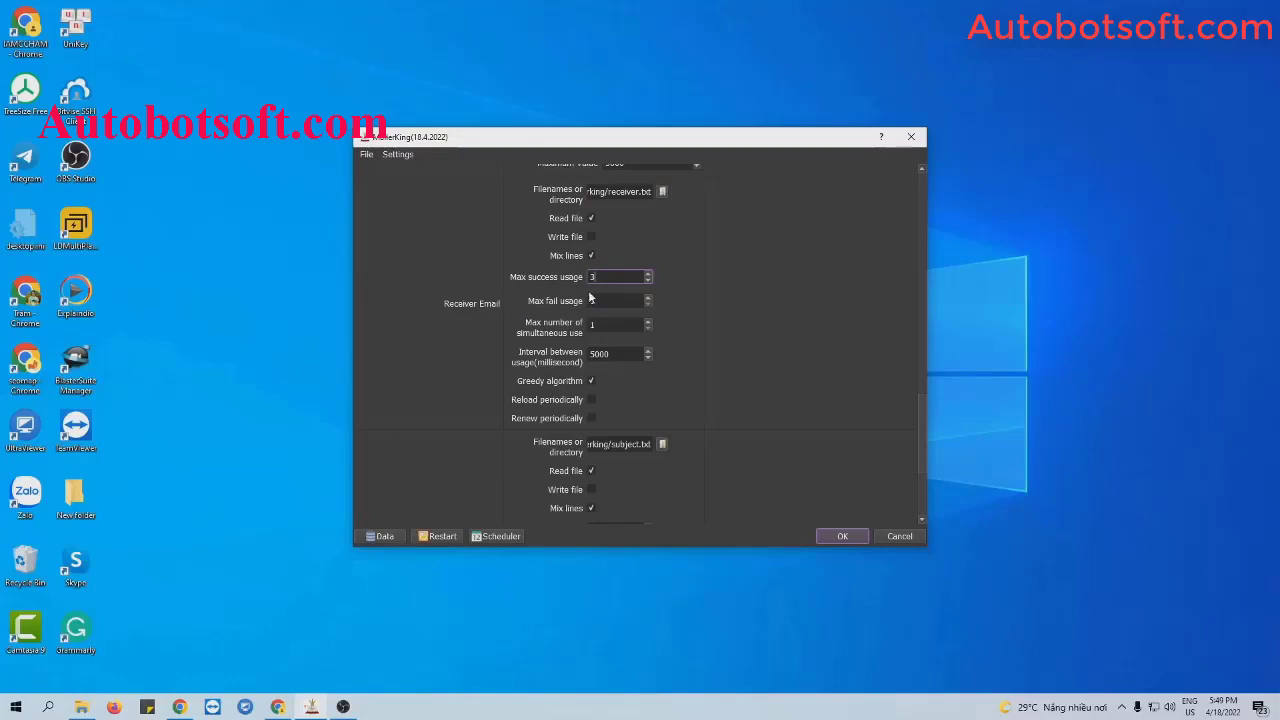
key(BackSpace)
text(1)
Step: Hide the advanced options to return to the simple settings view
scroll(746, 360, up, 2)
scroll(758, 361, down, 3)
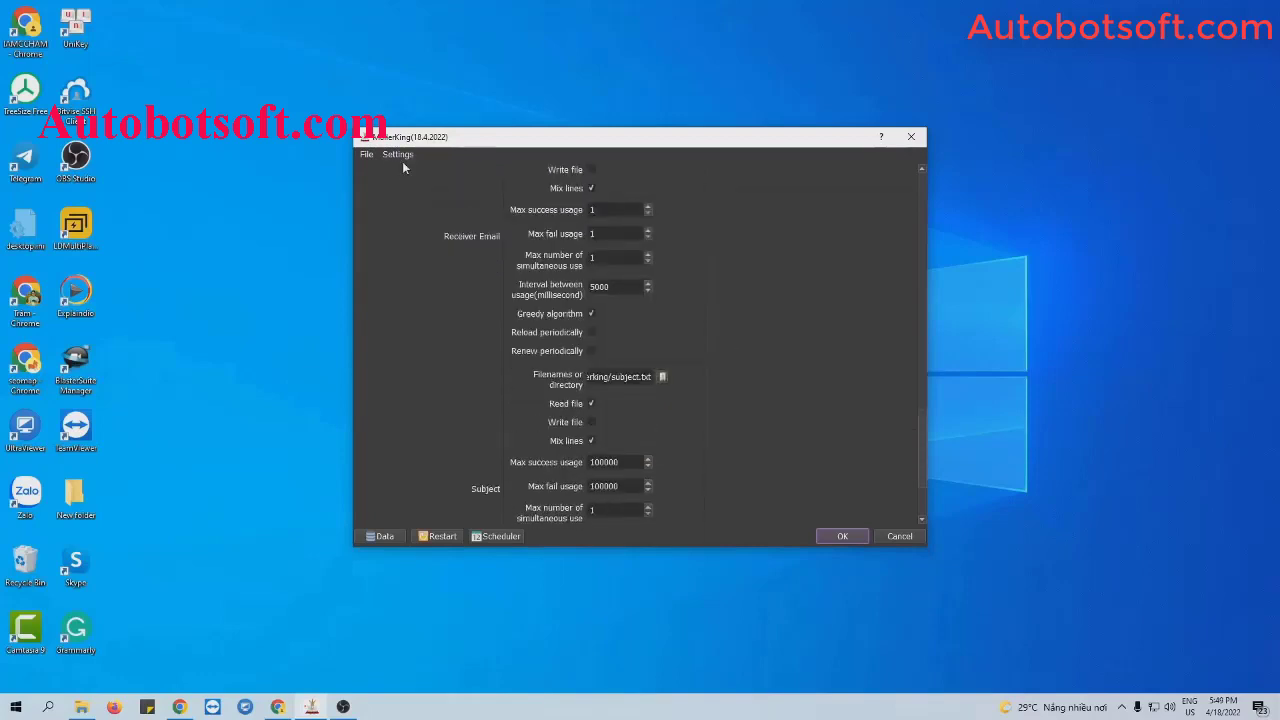
click(400, 156)
click(426, 184)
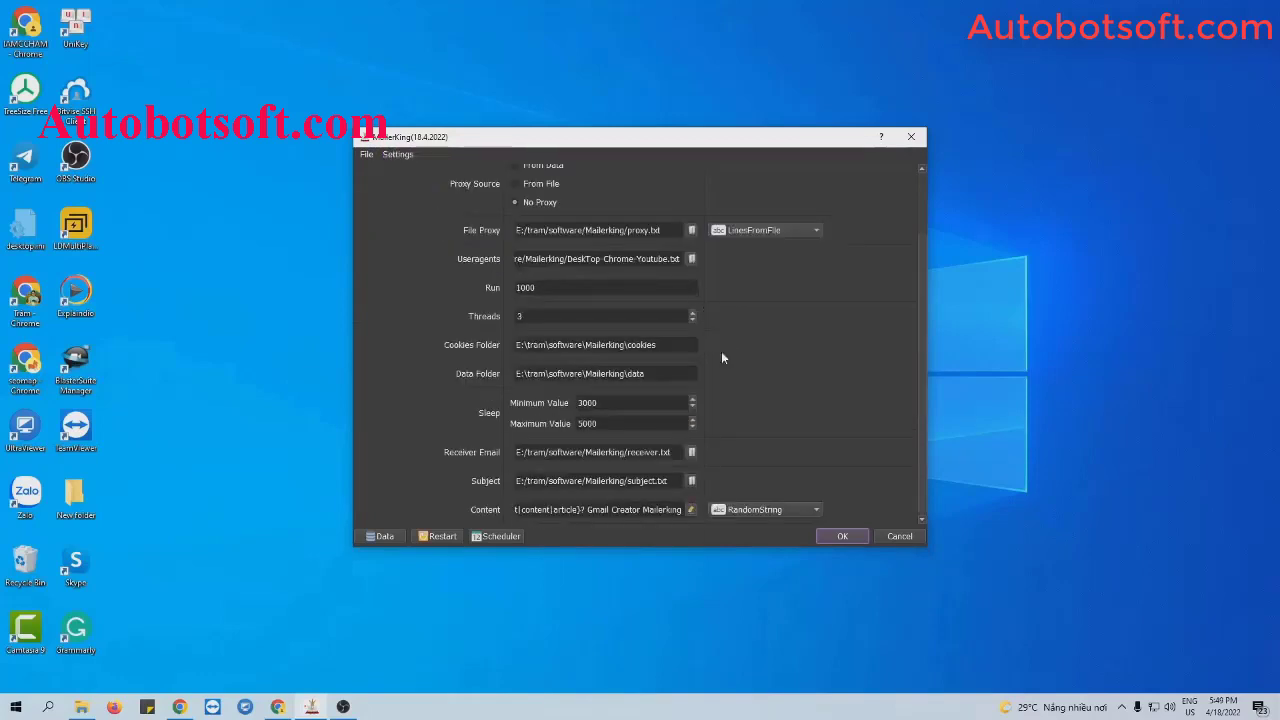
Step: Confirm the settings with OK to start the run with three browser threads
click(838, 535)
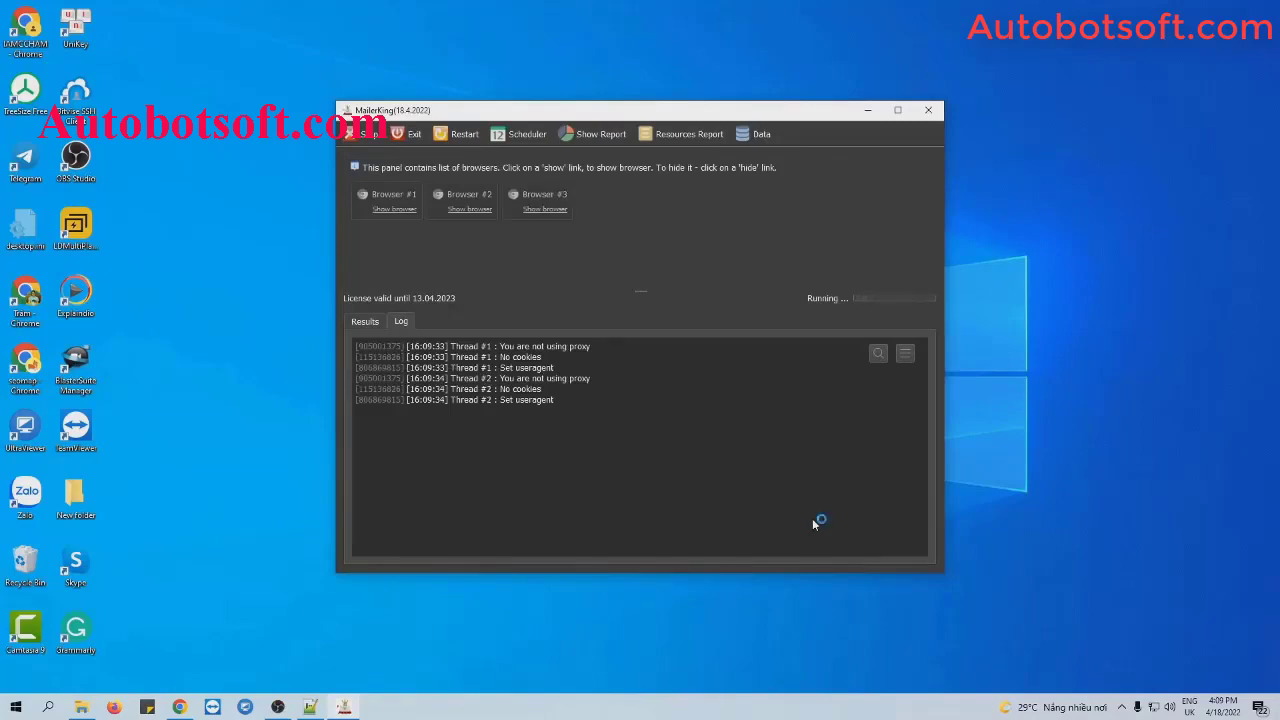
Step: Show browsers #1, #2 and #3 and tile all windows side by side
click(395, 211)
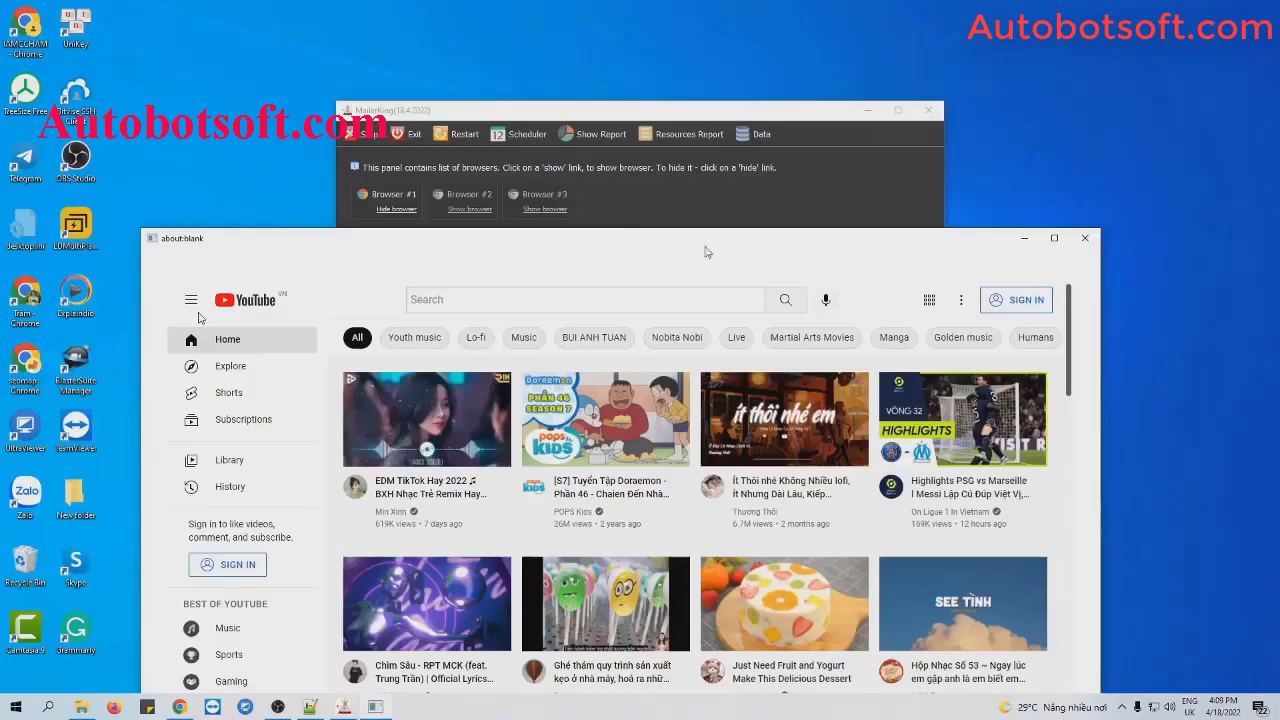
click(465, 209)
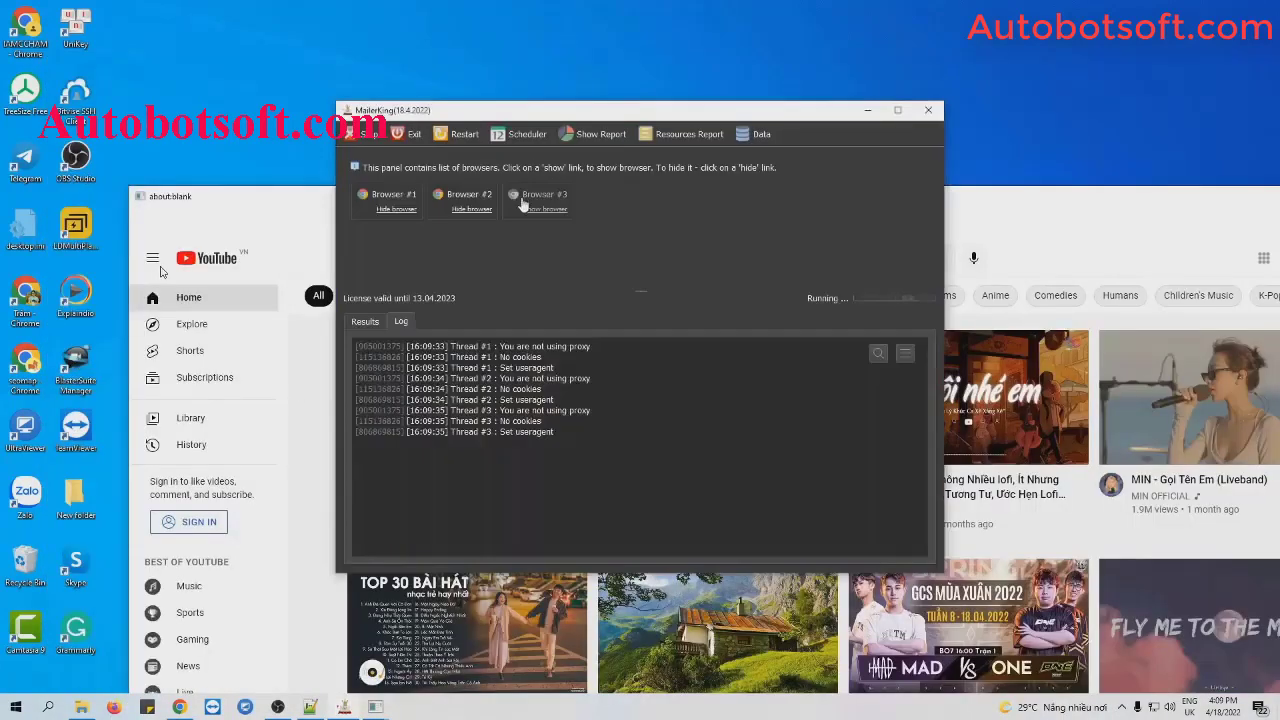
click(530, 208)
right_click(730, 706)
click(804, 582)
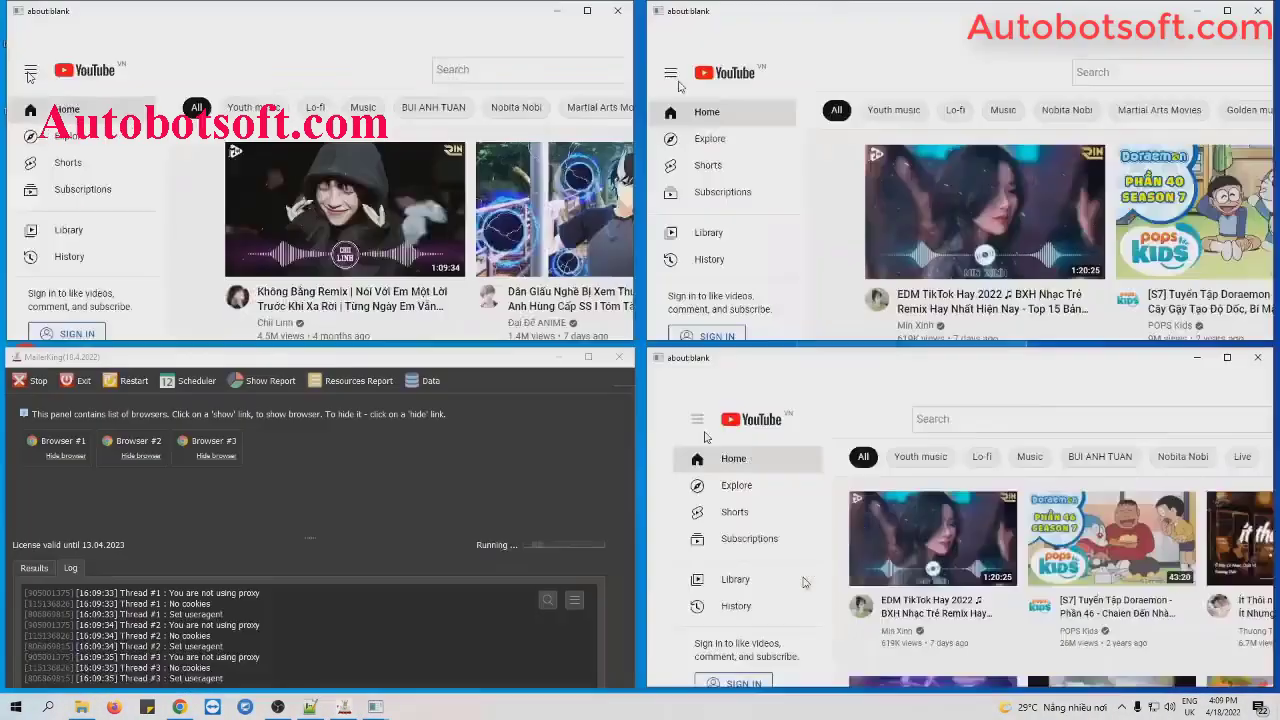
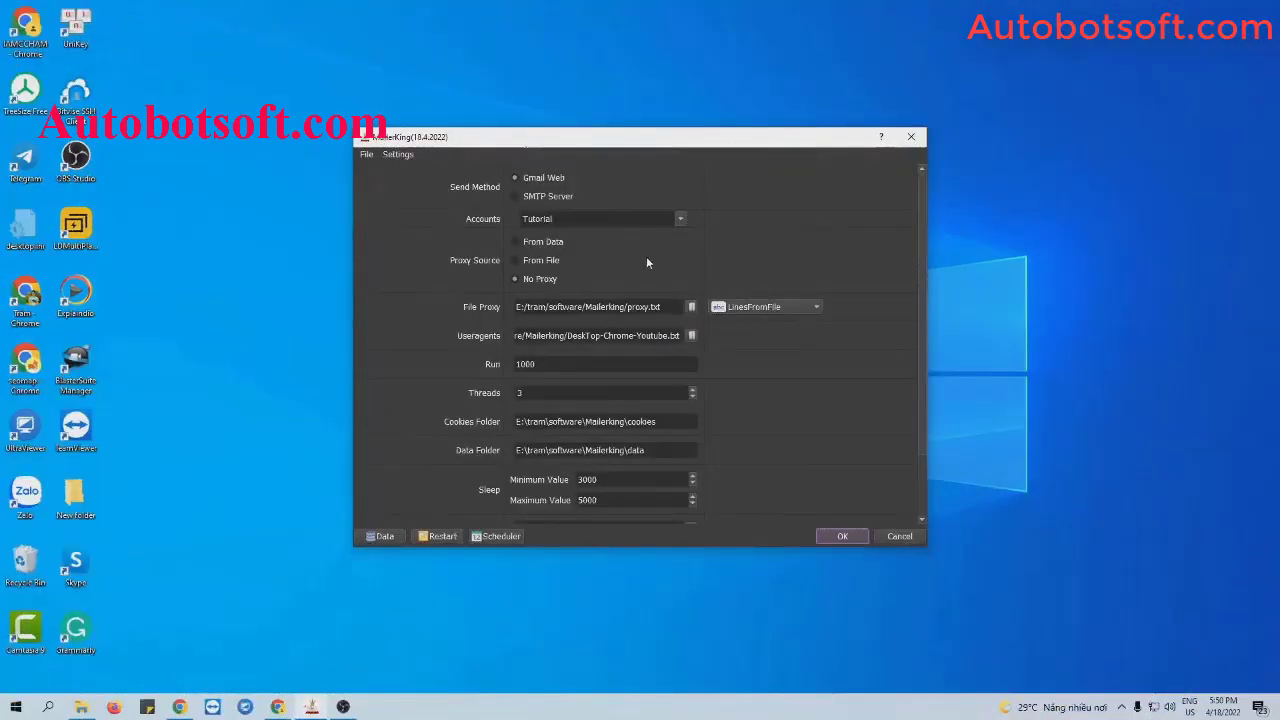
Step: Set the send method to SMTP Server and view the two smtp.gmail.com accounts on port 587
click(516, 195)
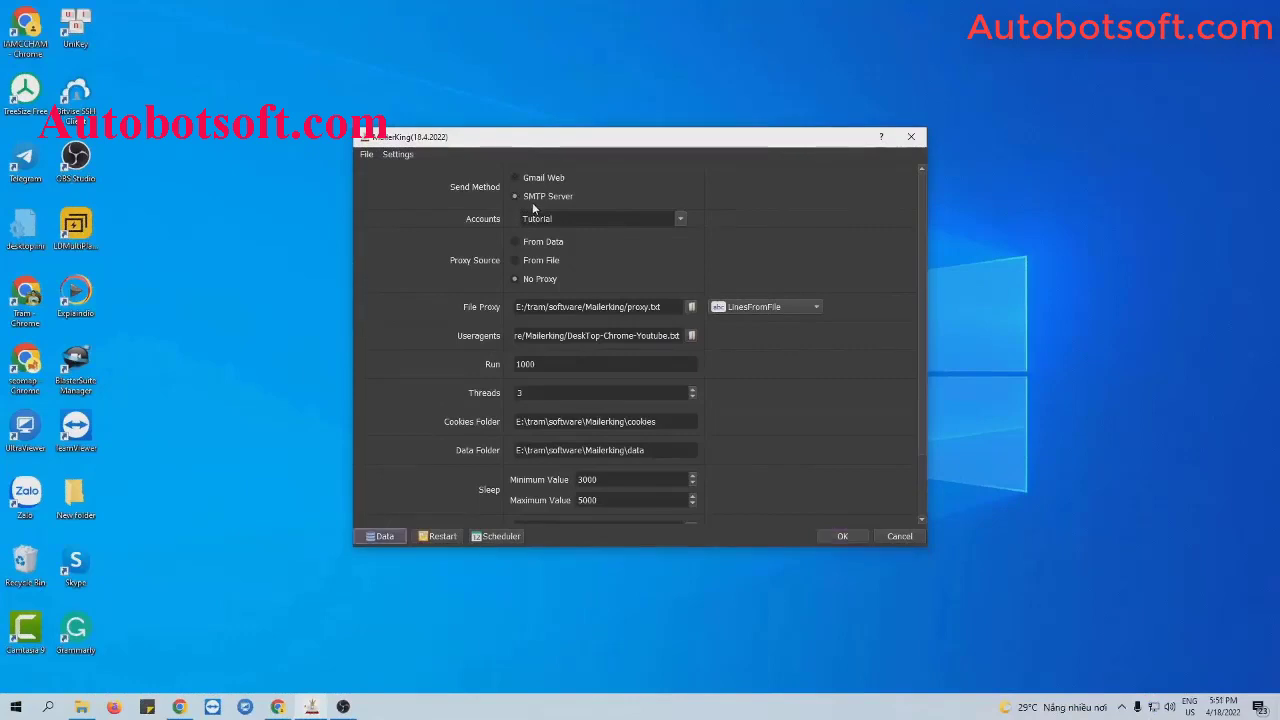
click(378, 536)
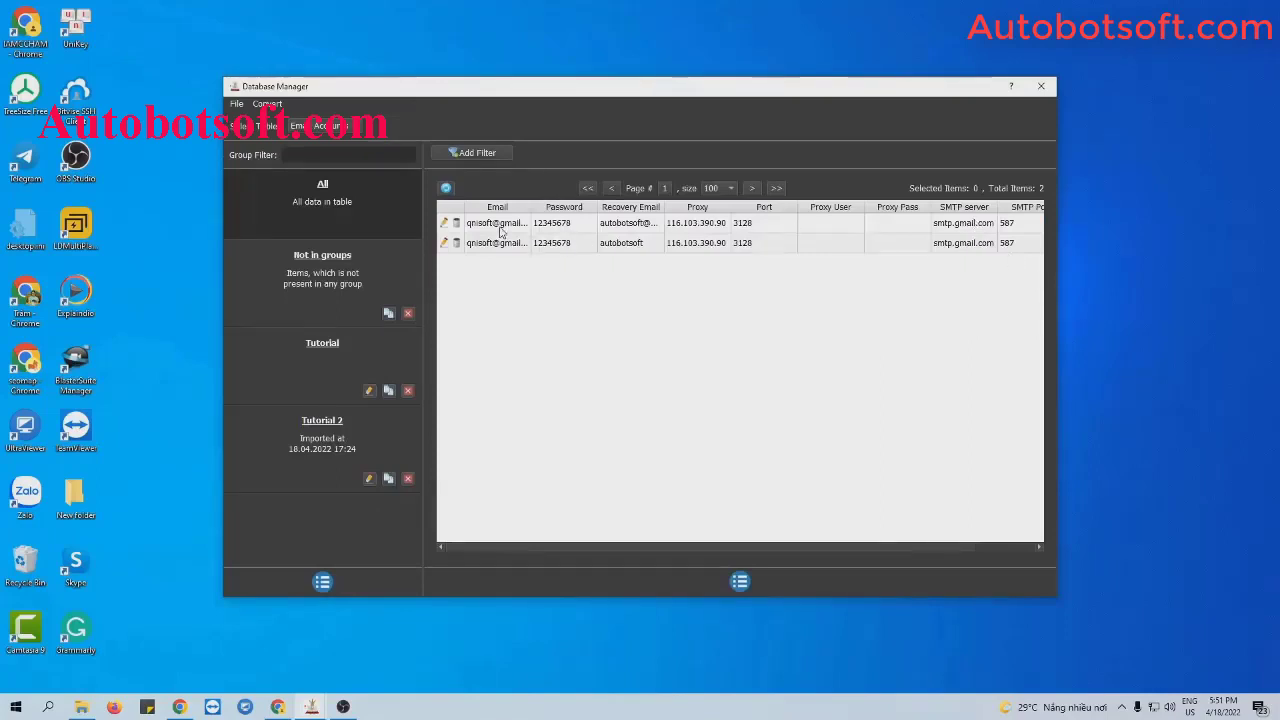
Step: Close Database Manager and, once all three threads report OK, bring up the Gmail inbox
click(1041, 86)
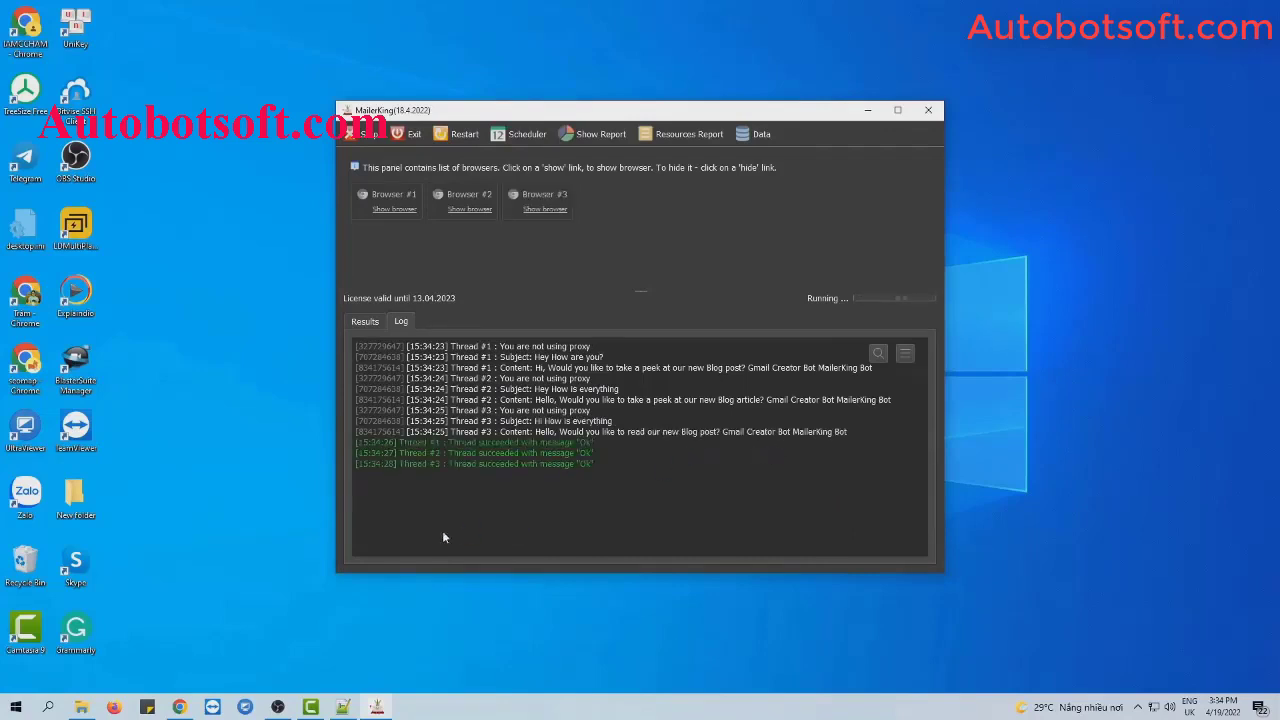
click(186, 705)
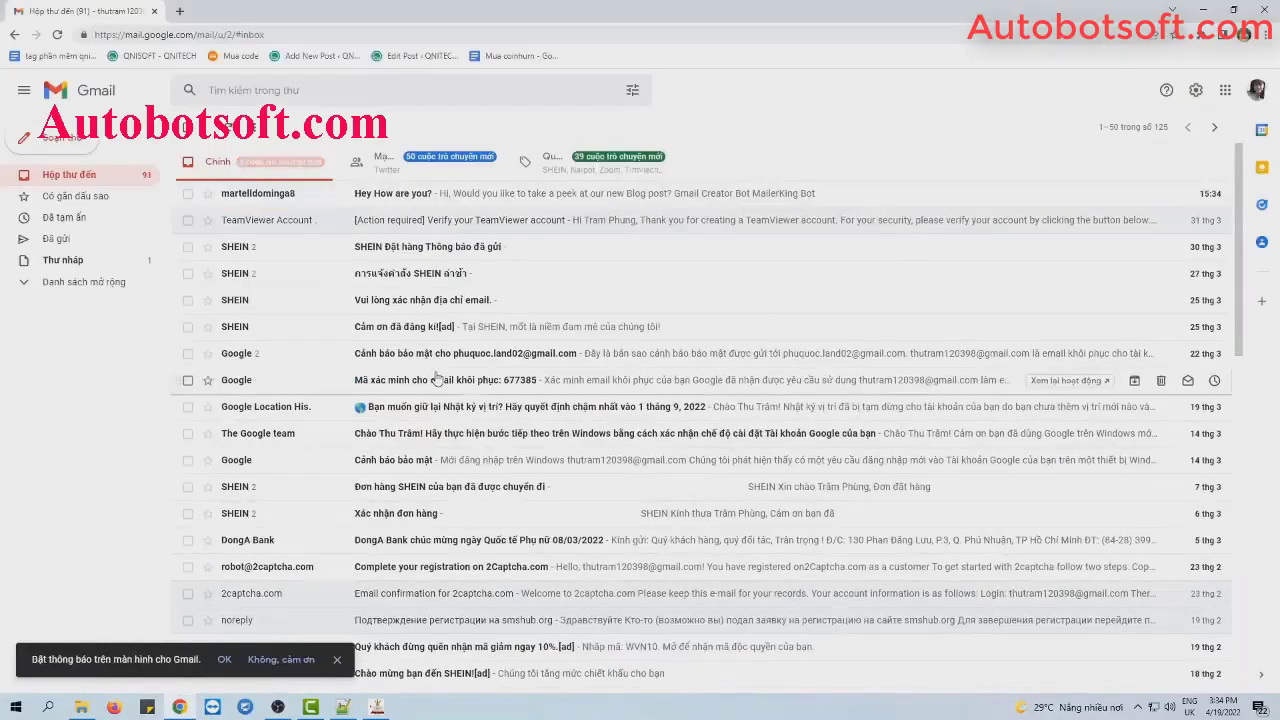
Step: Reload Gmail to list the new MailerKing Bot blog-promotion messages, then return to MailerKing
click(57, 36)
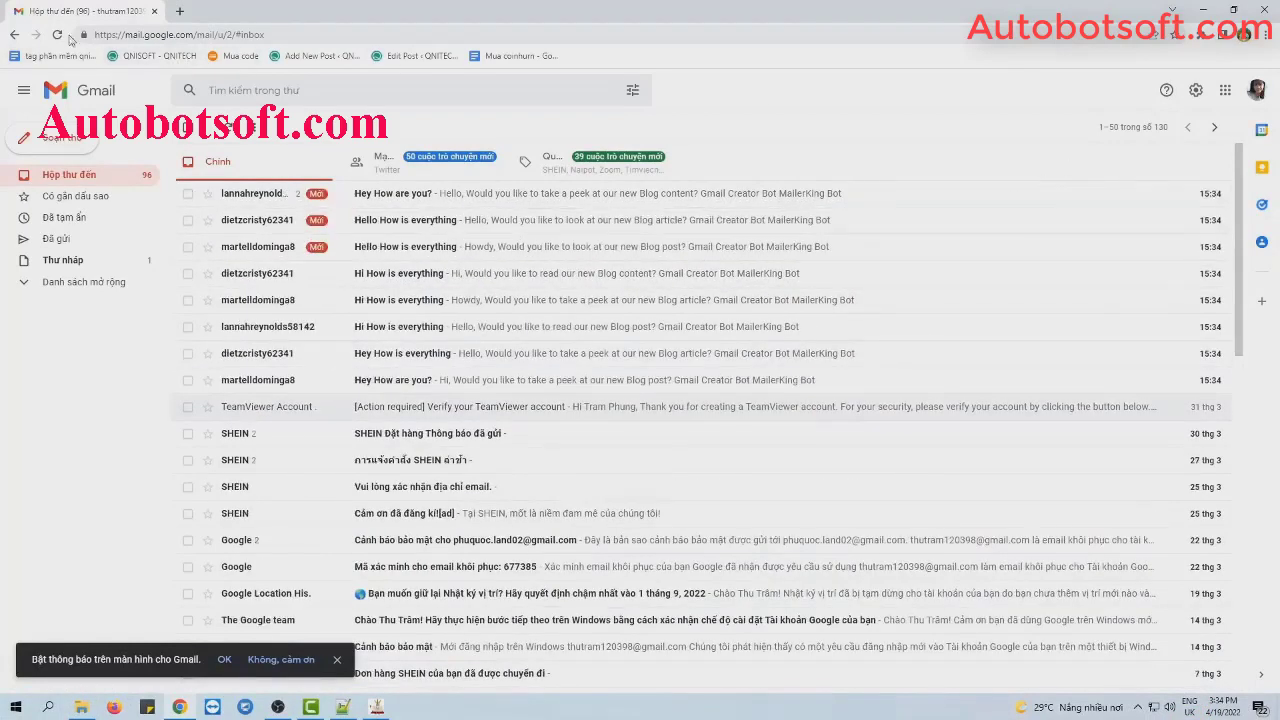
key(F5)
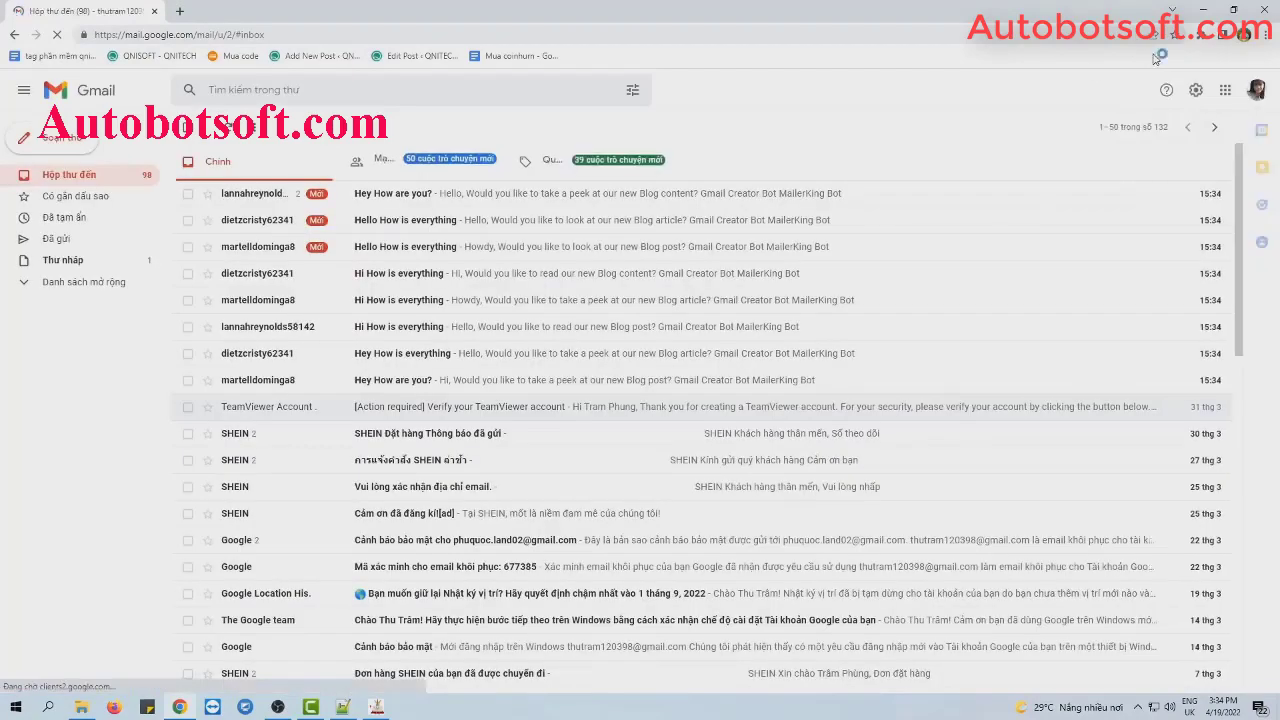
click(1203, 9)
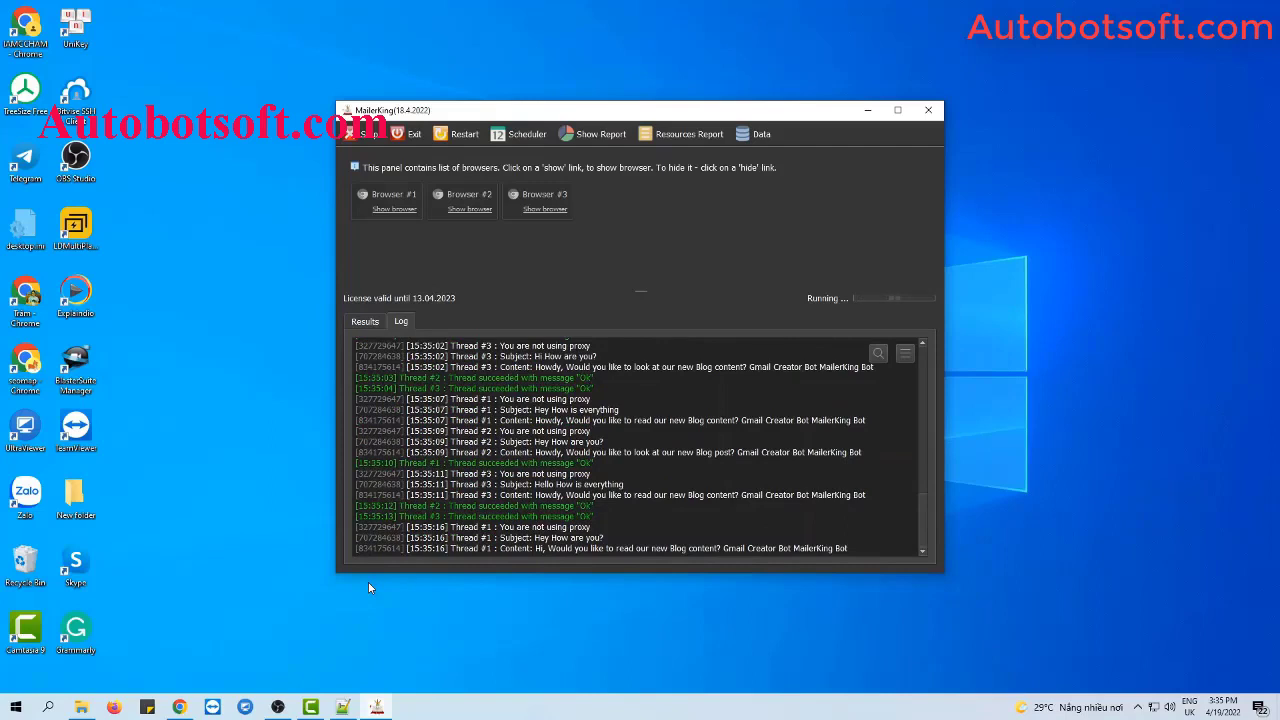
Step: Stop the MailerKing run using 'Wait each thread', then reload the Gmail inbox
click(375, 138)
click(638, 344)
click(620, 360)
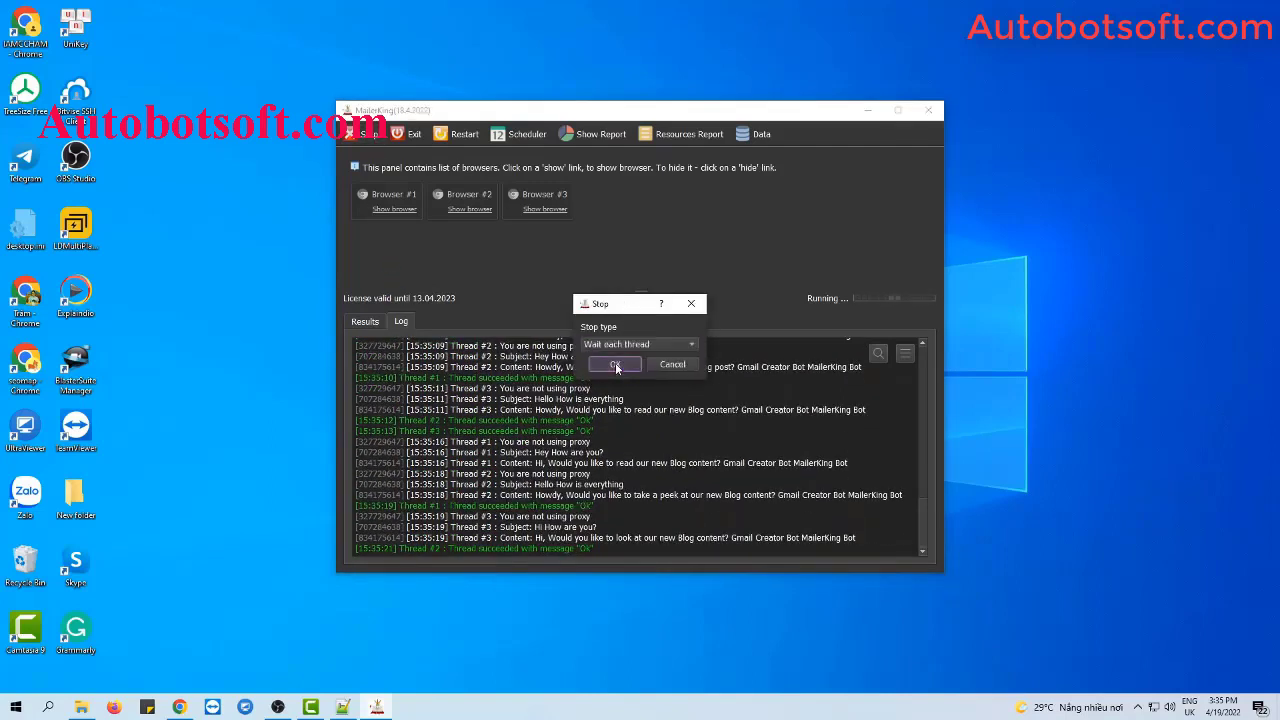
click(616, 366)
click(182, 706)
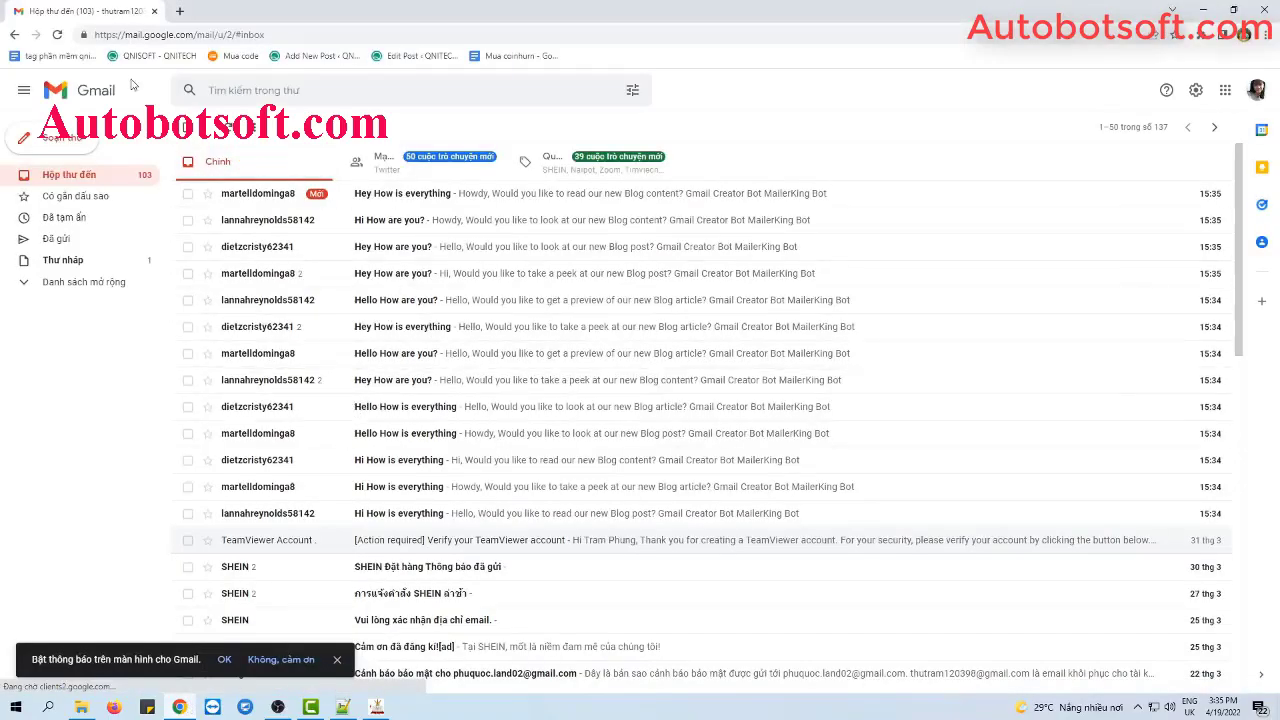
click(57, 34)
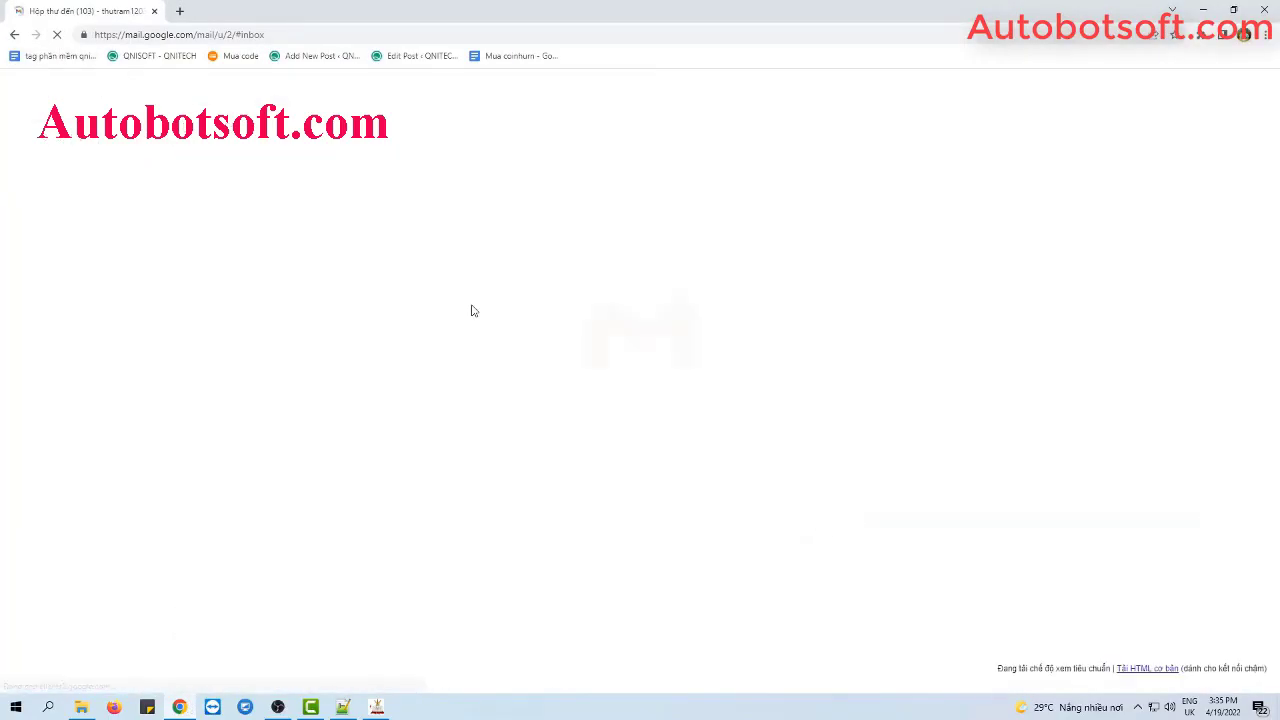